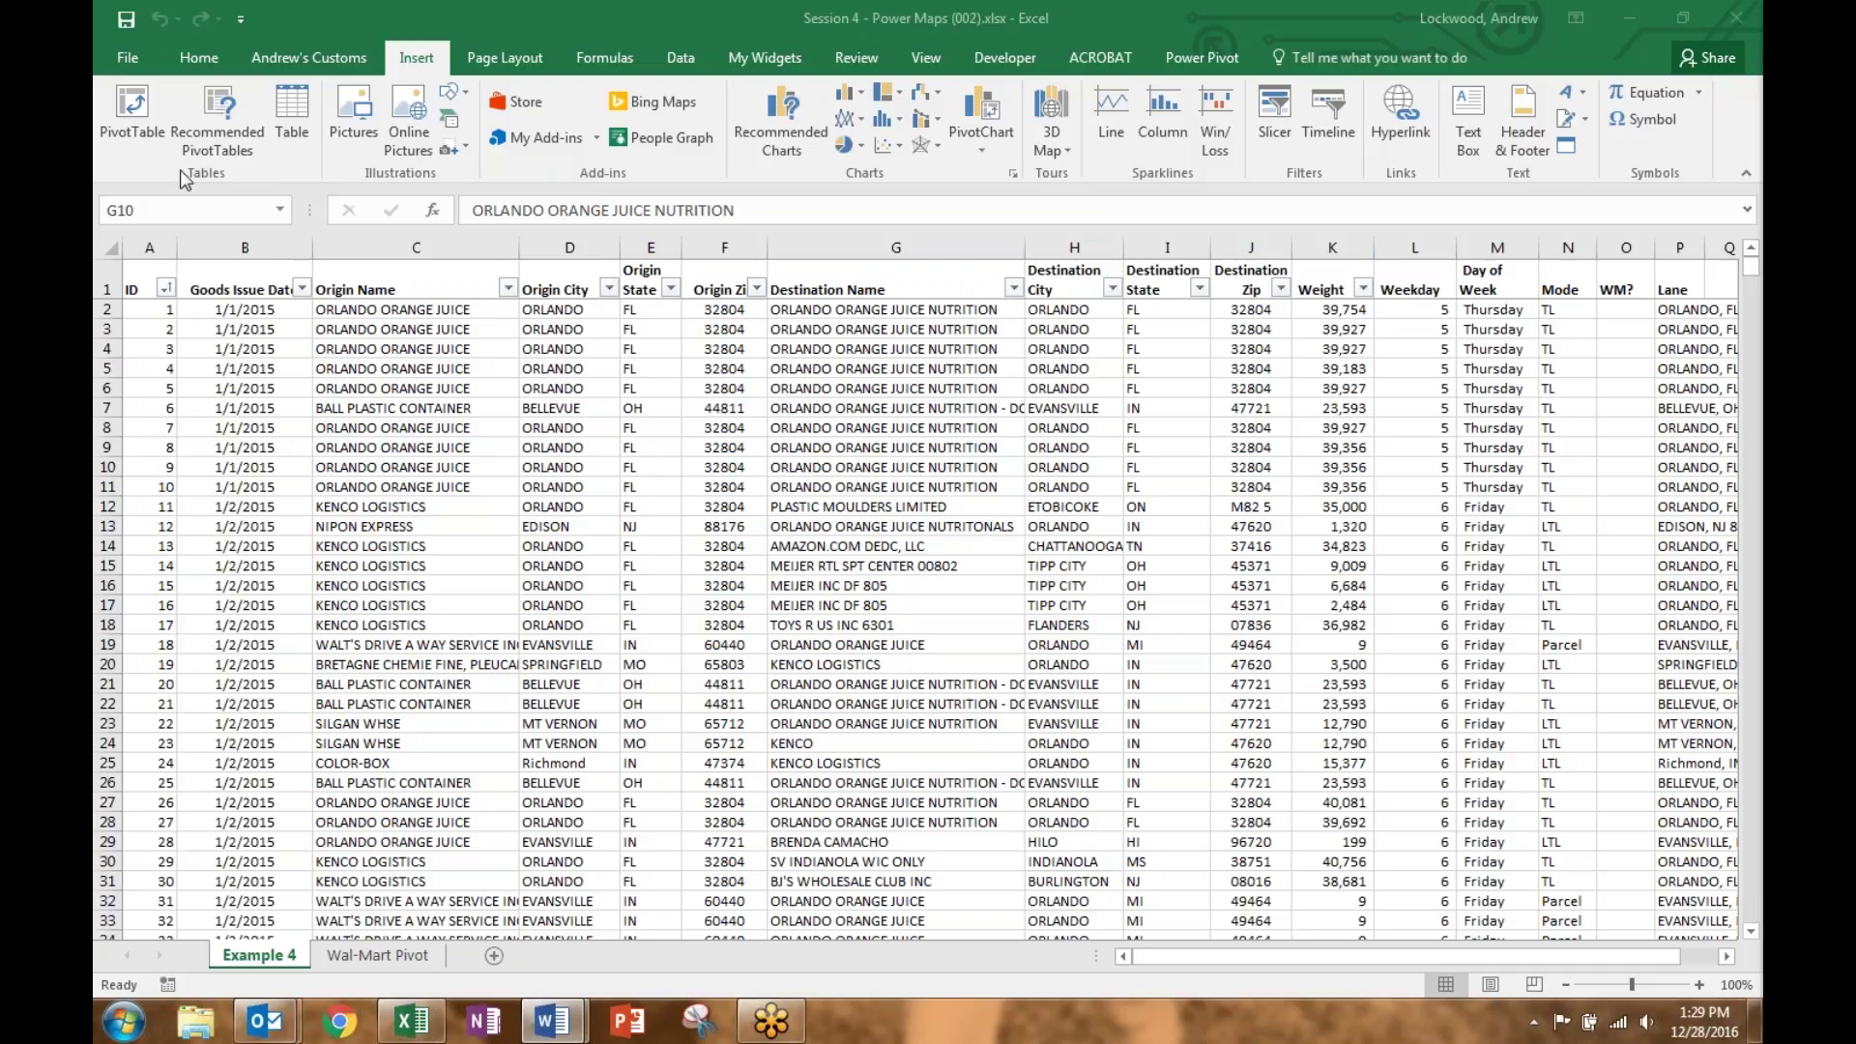
Check the Excel options for the Microsoft Power Map for Excel add-in, with COM Add-ins chosen as the type to manage
click(425, 62)
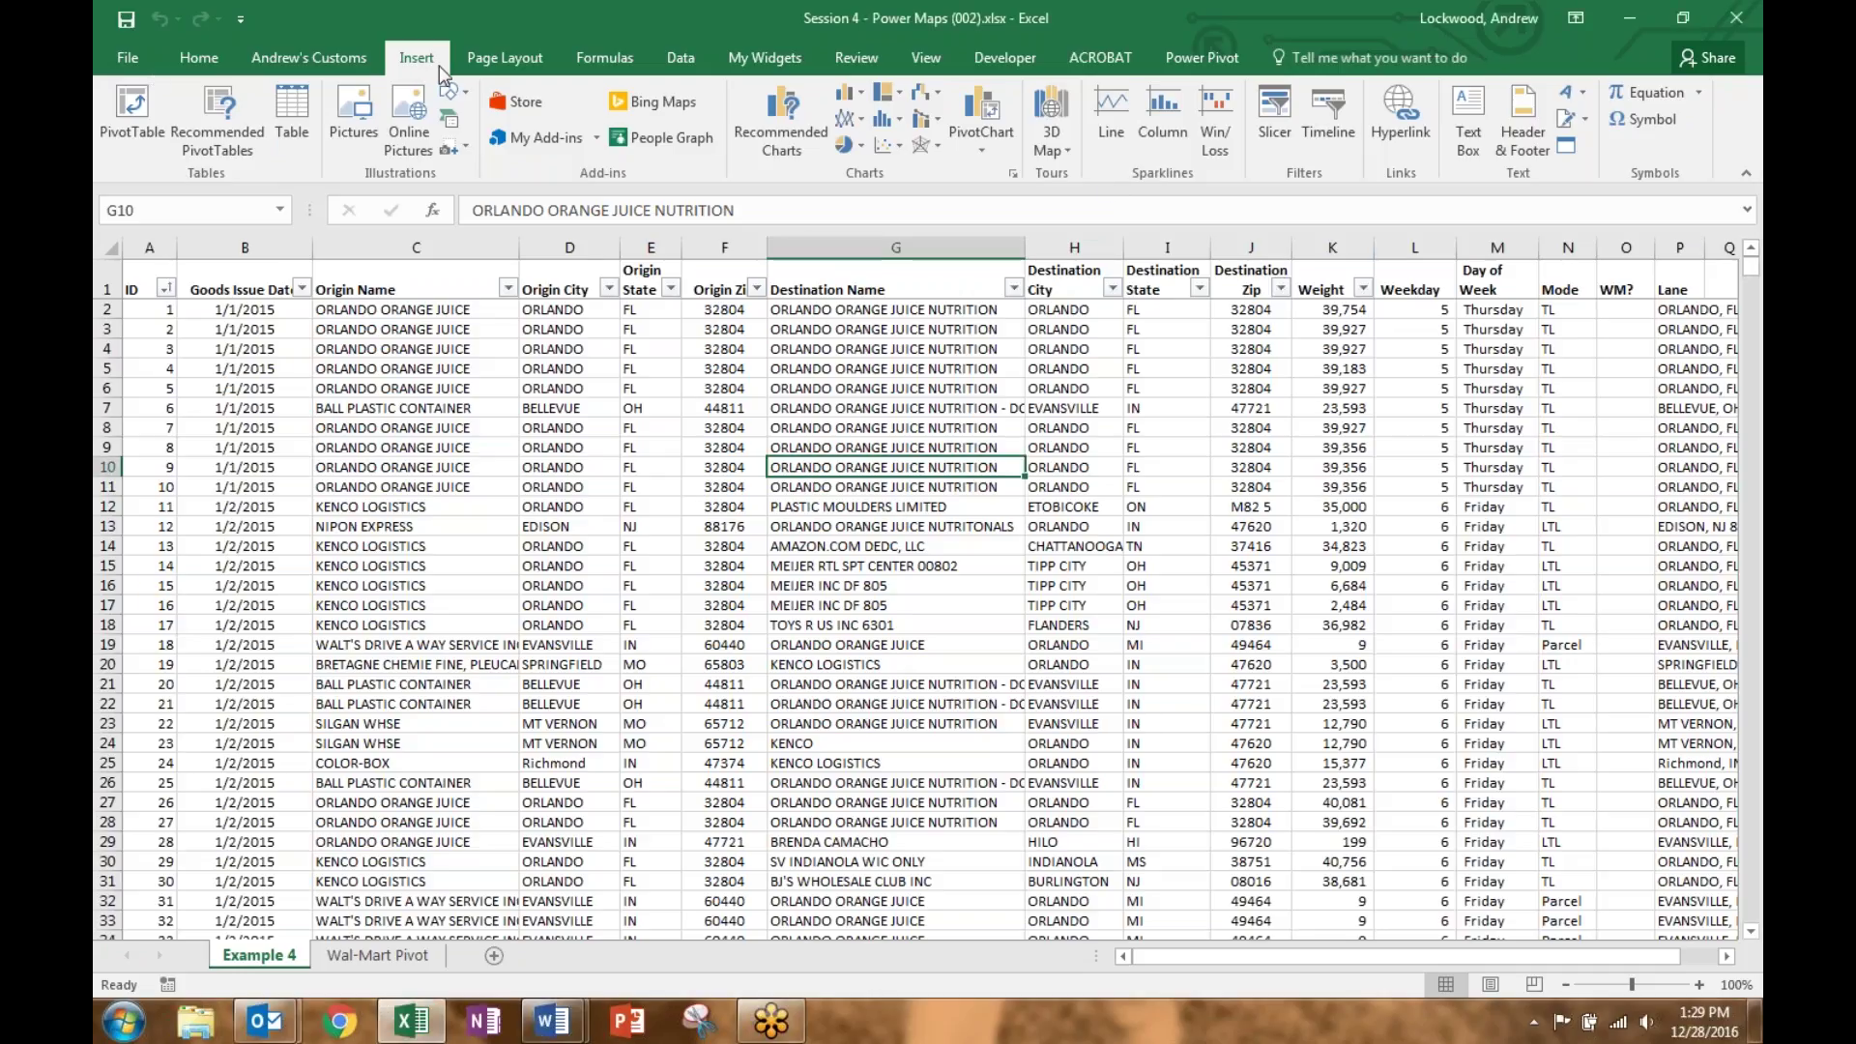
click(1062, 155)
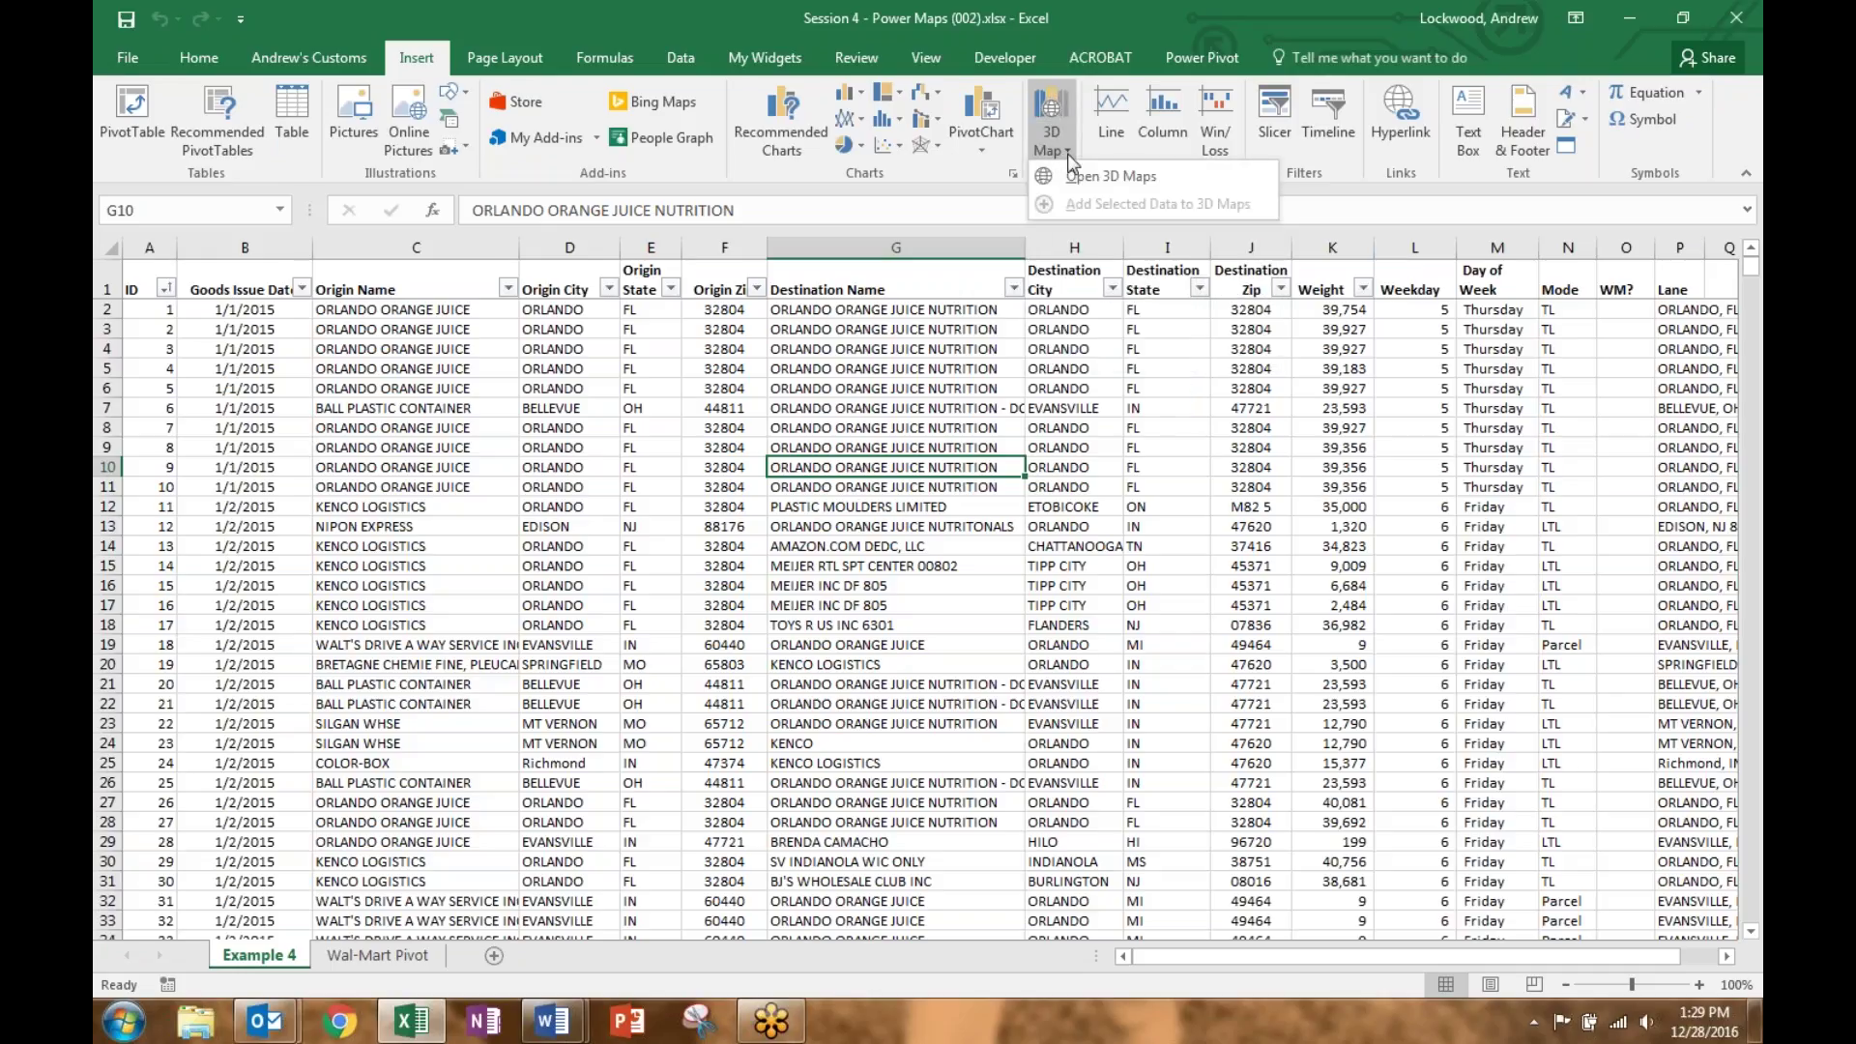
click(127, 60)
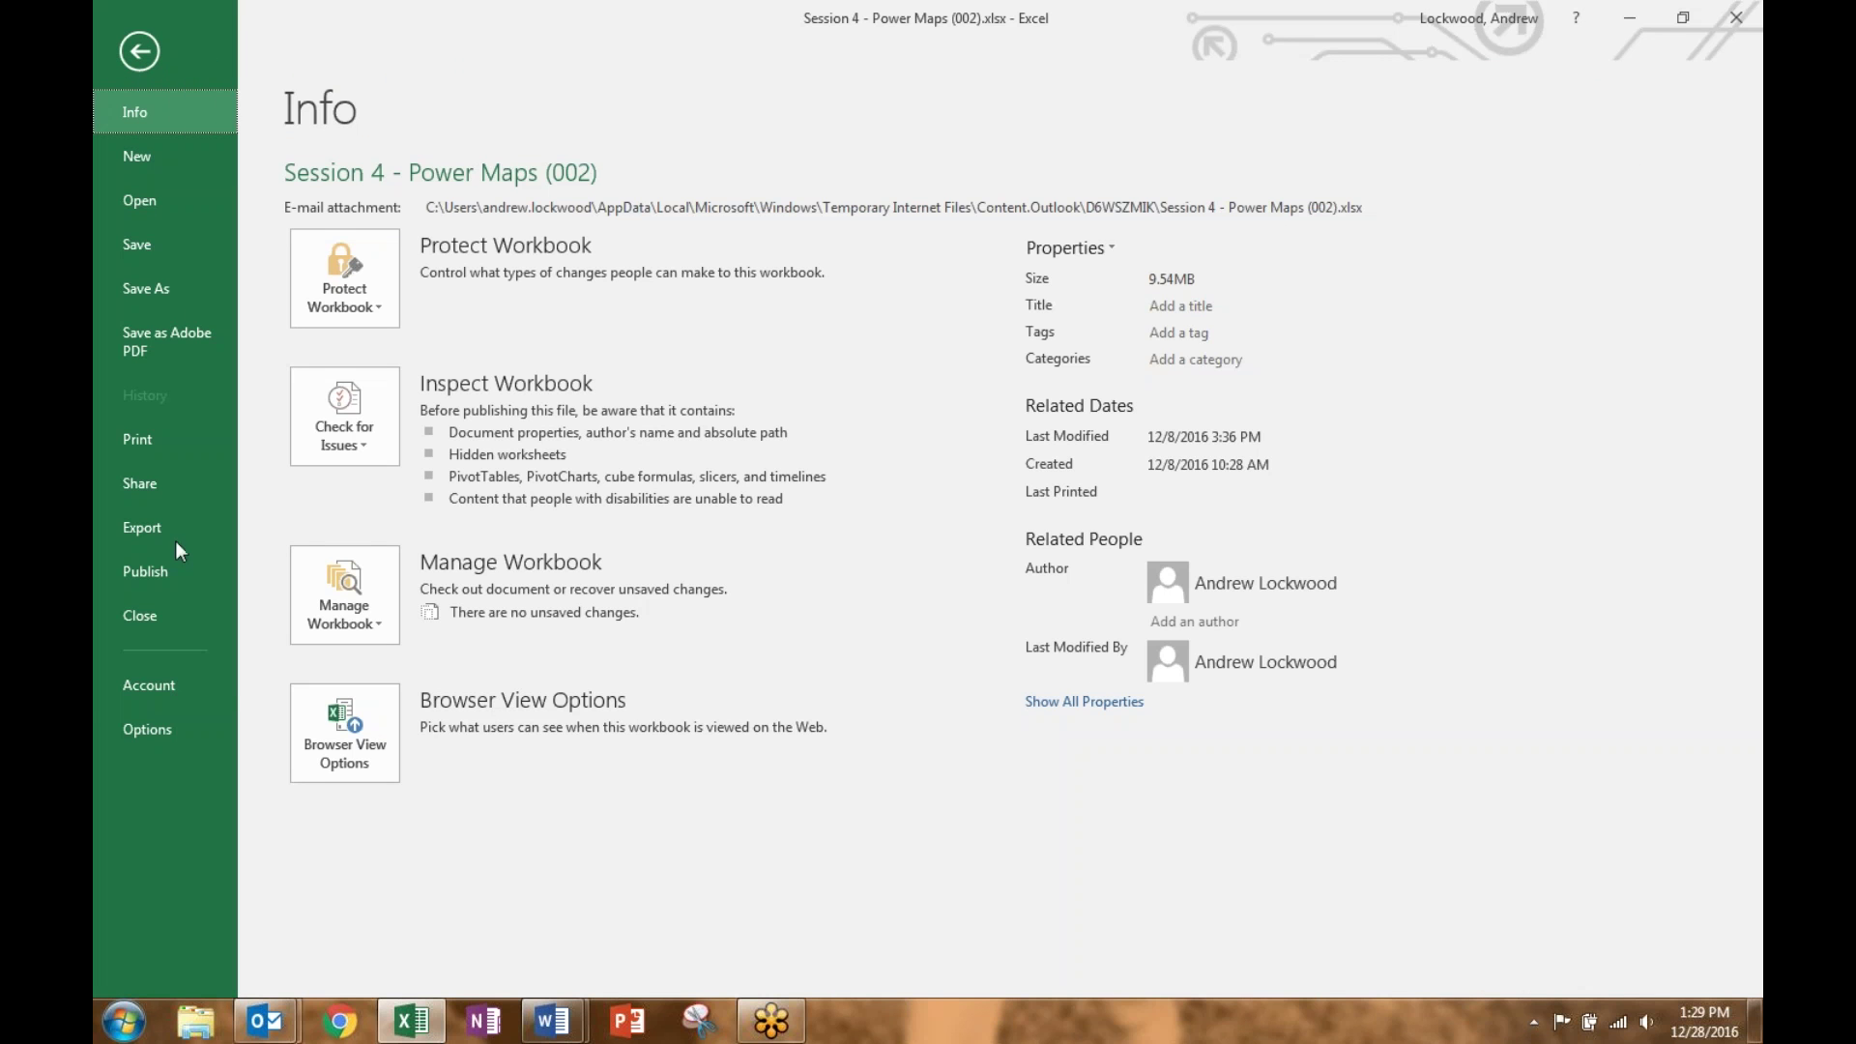
click(155, 729)
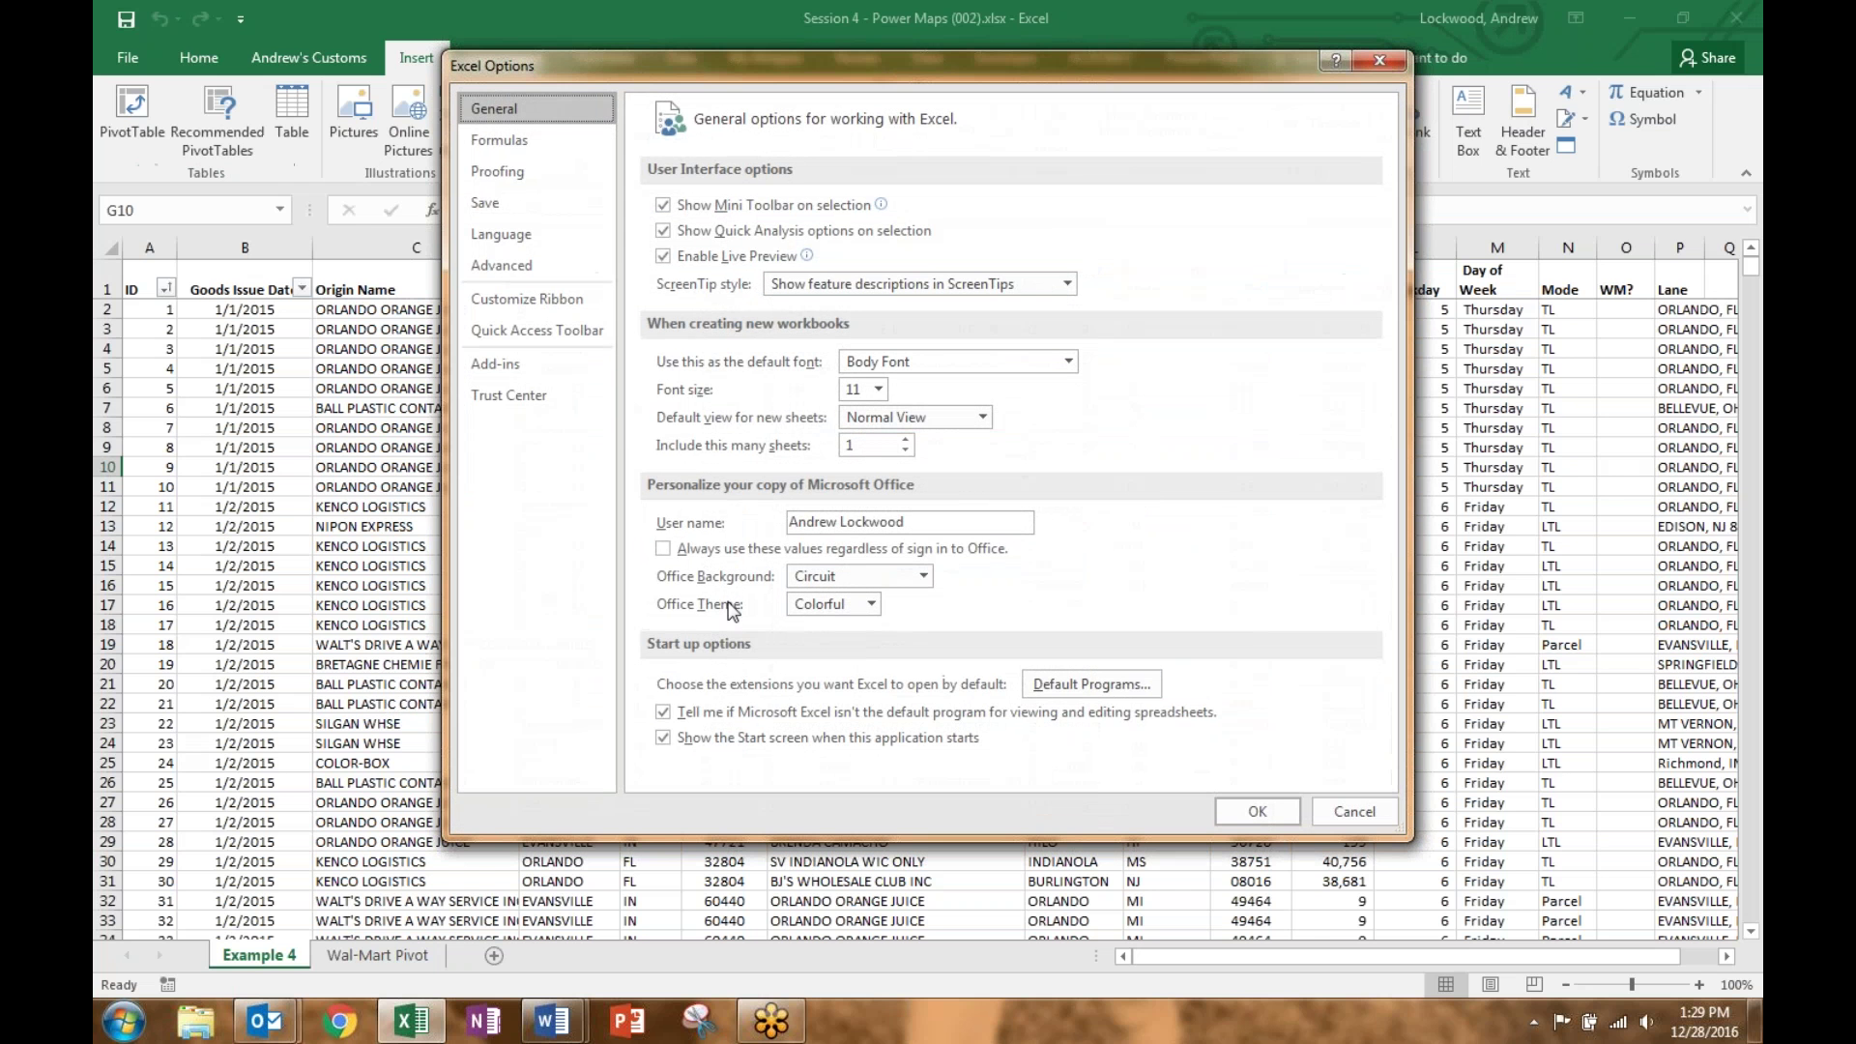
click(522, 367)
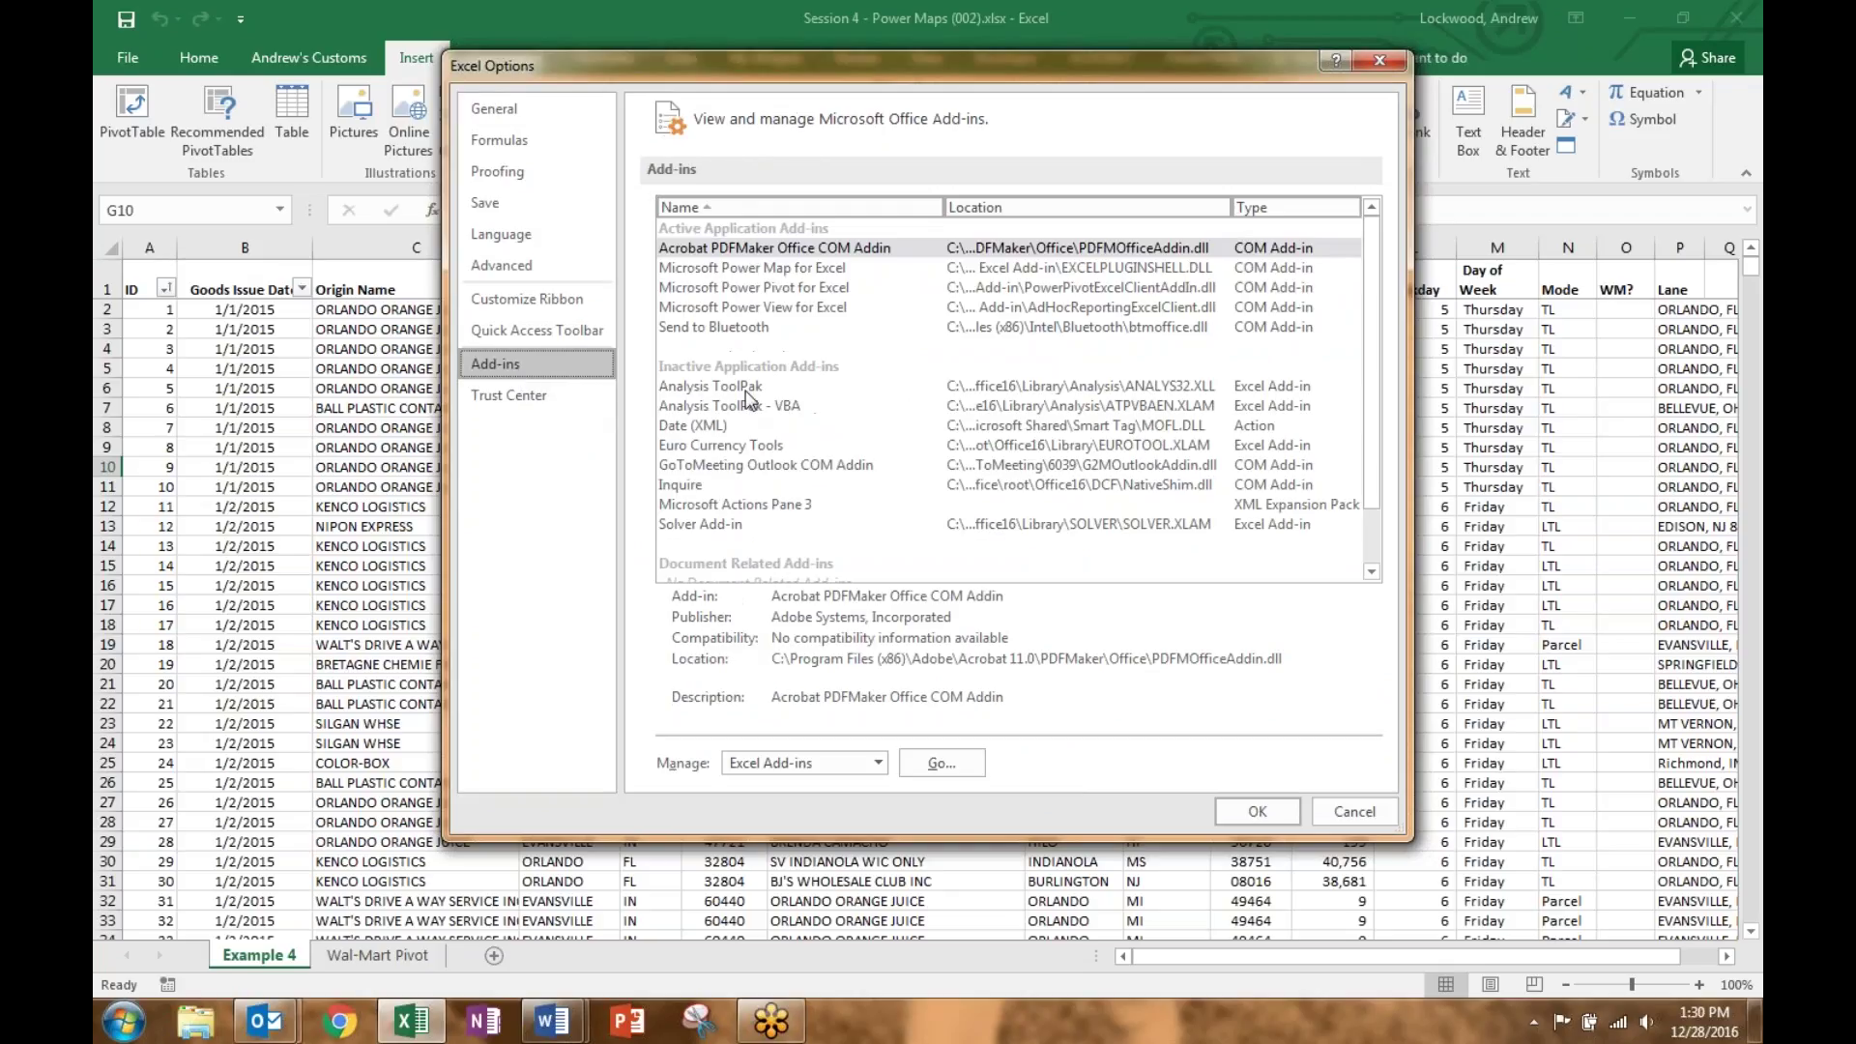
click(785, 773)
click(783, 802)
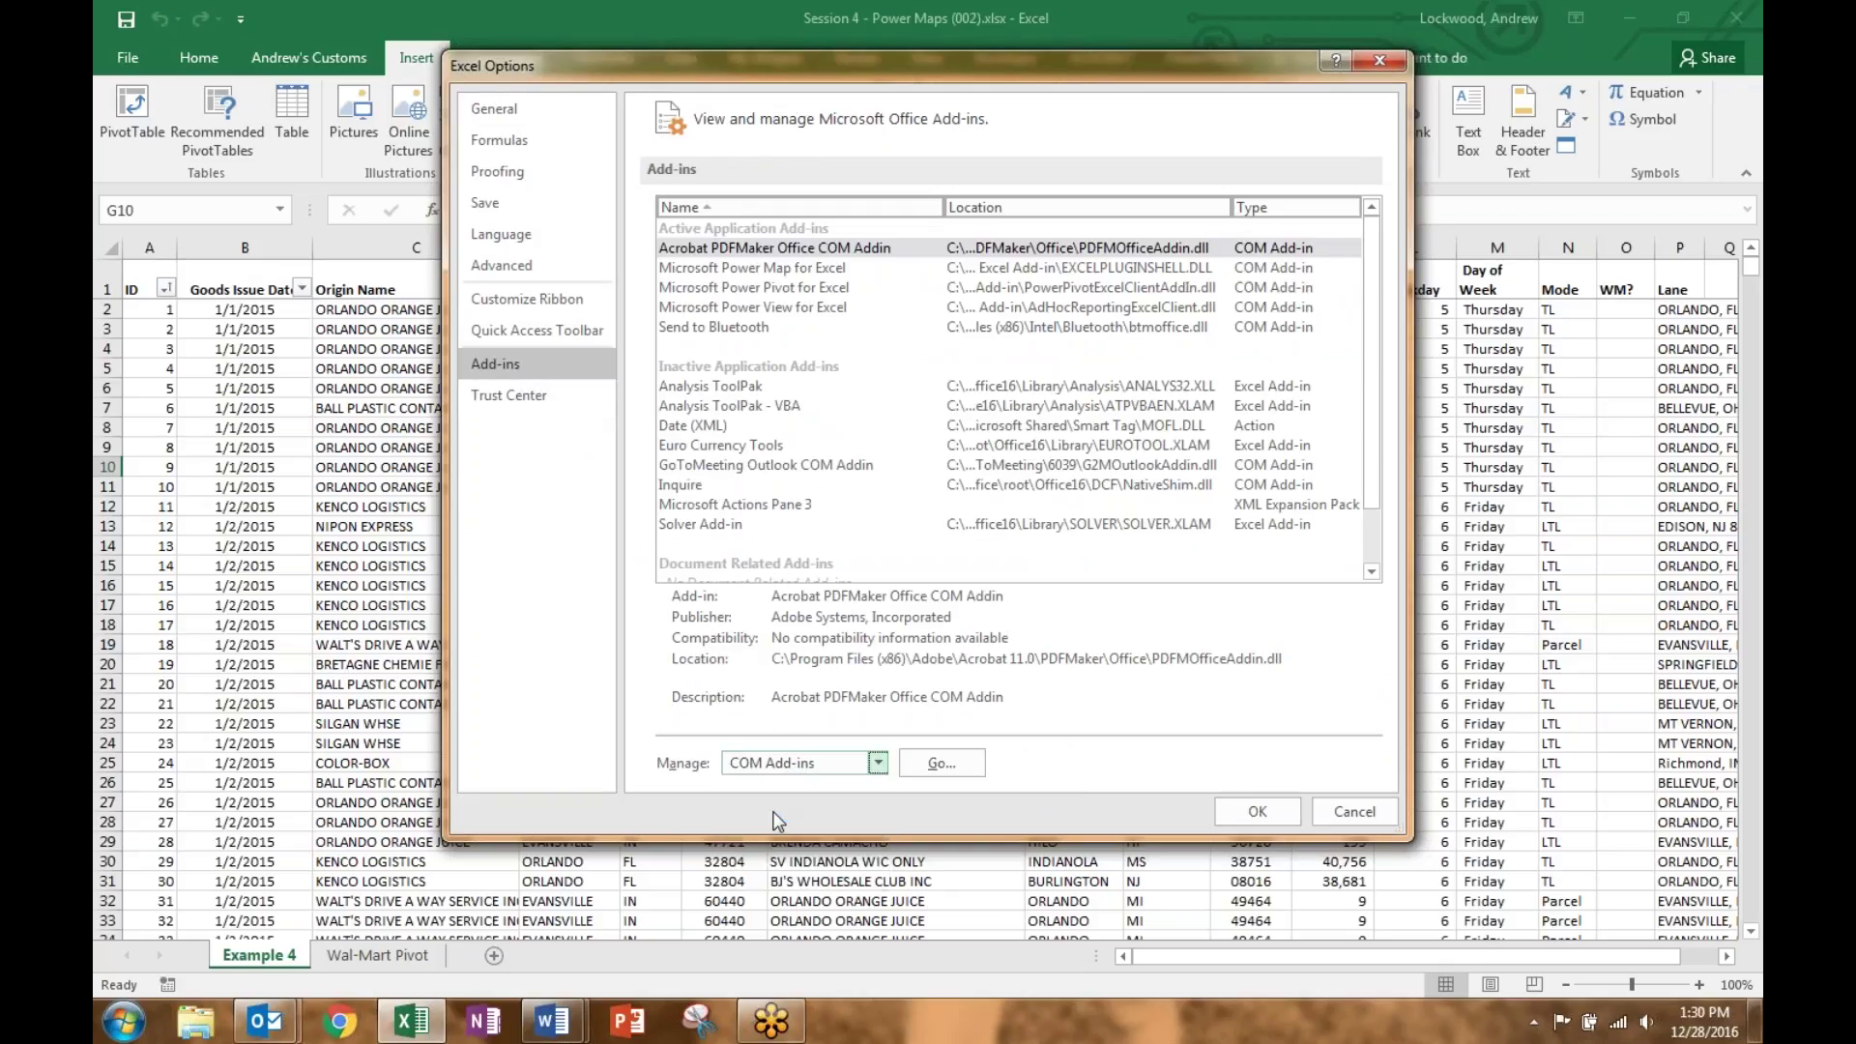
click(798, 270)
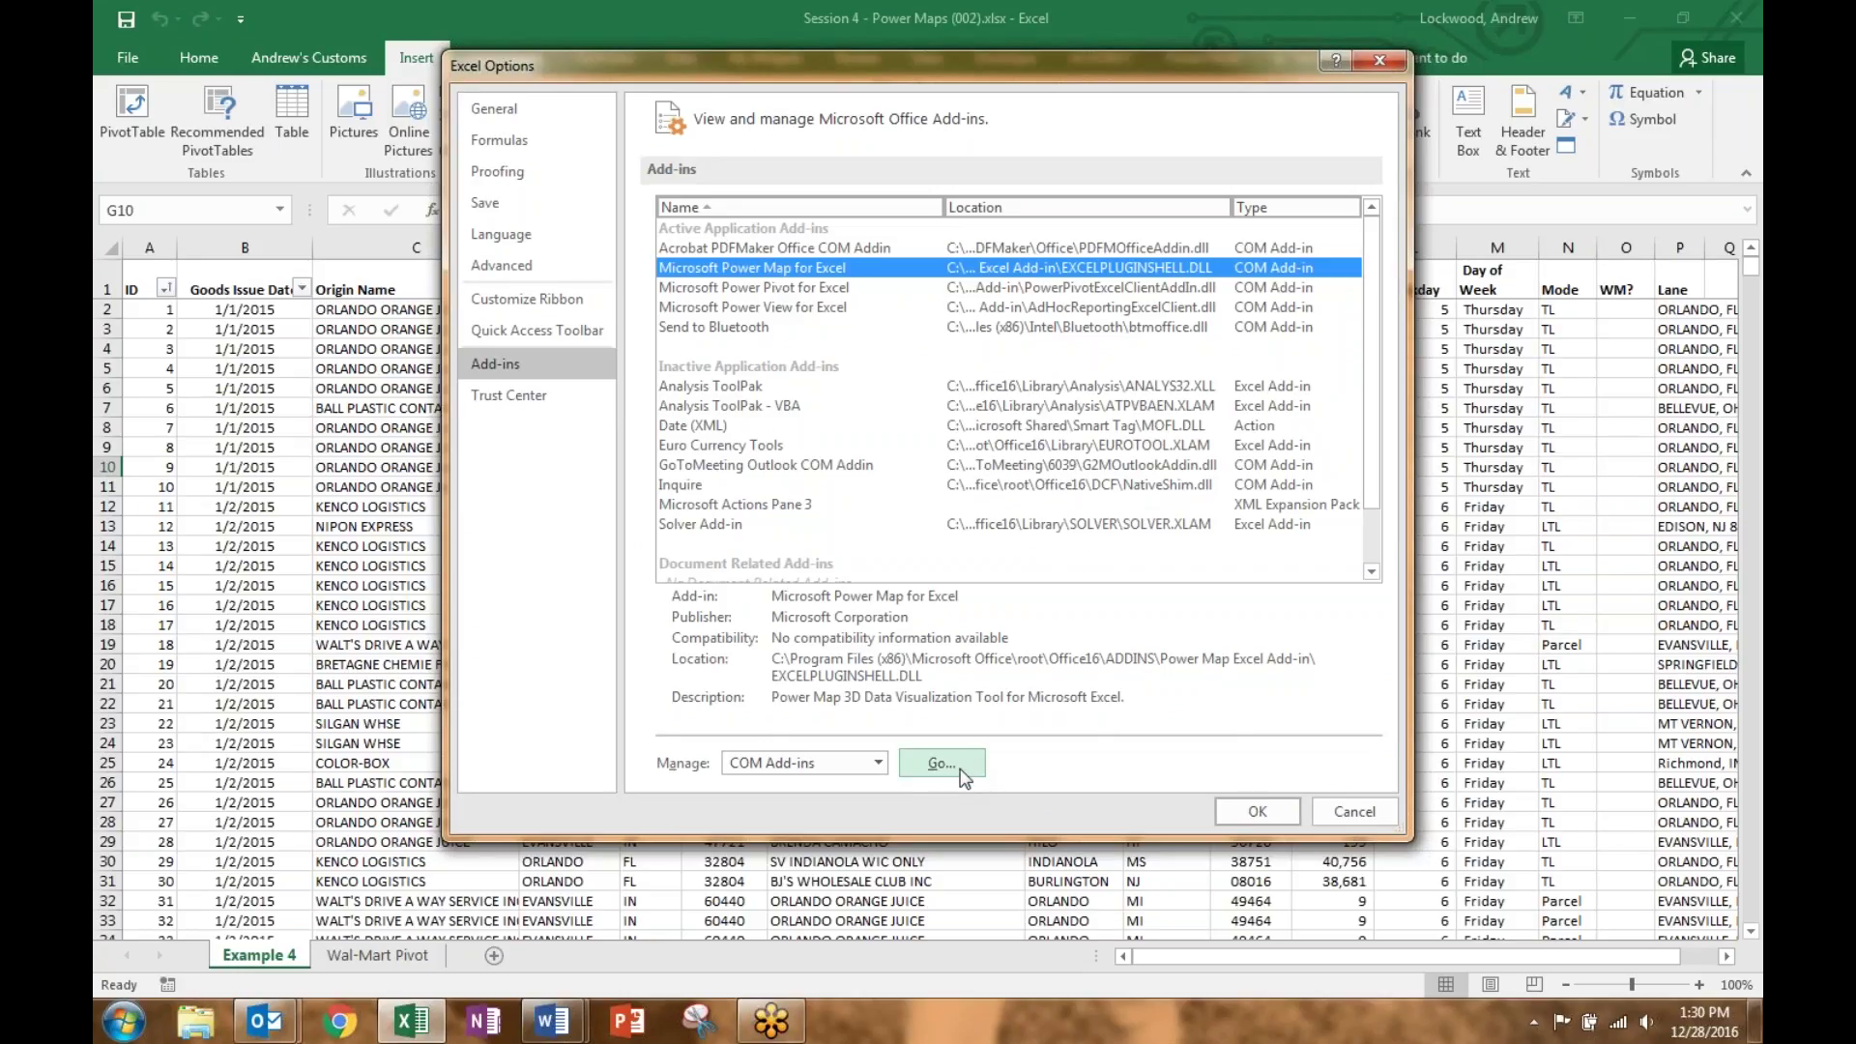
click(1338, 818)
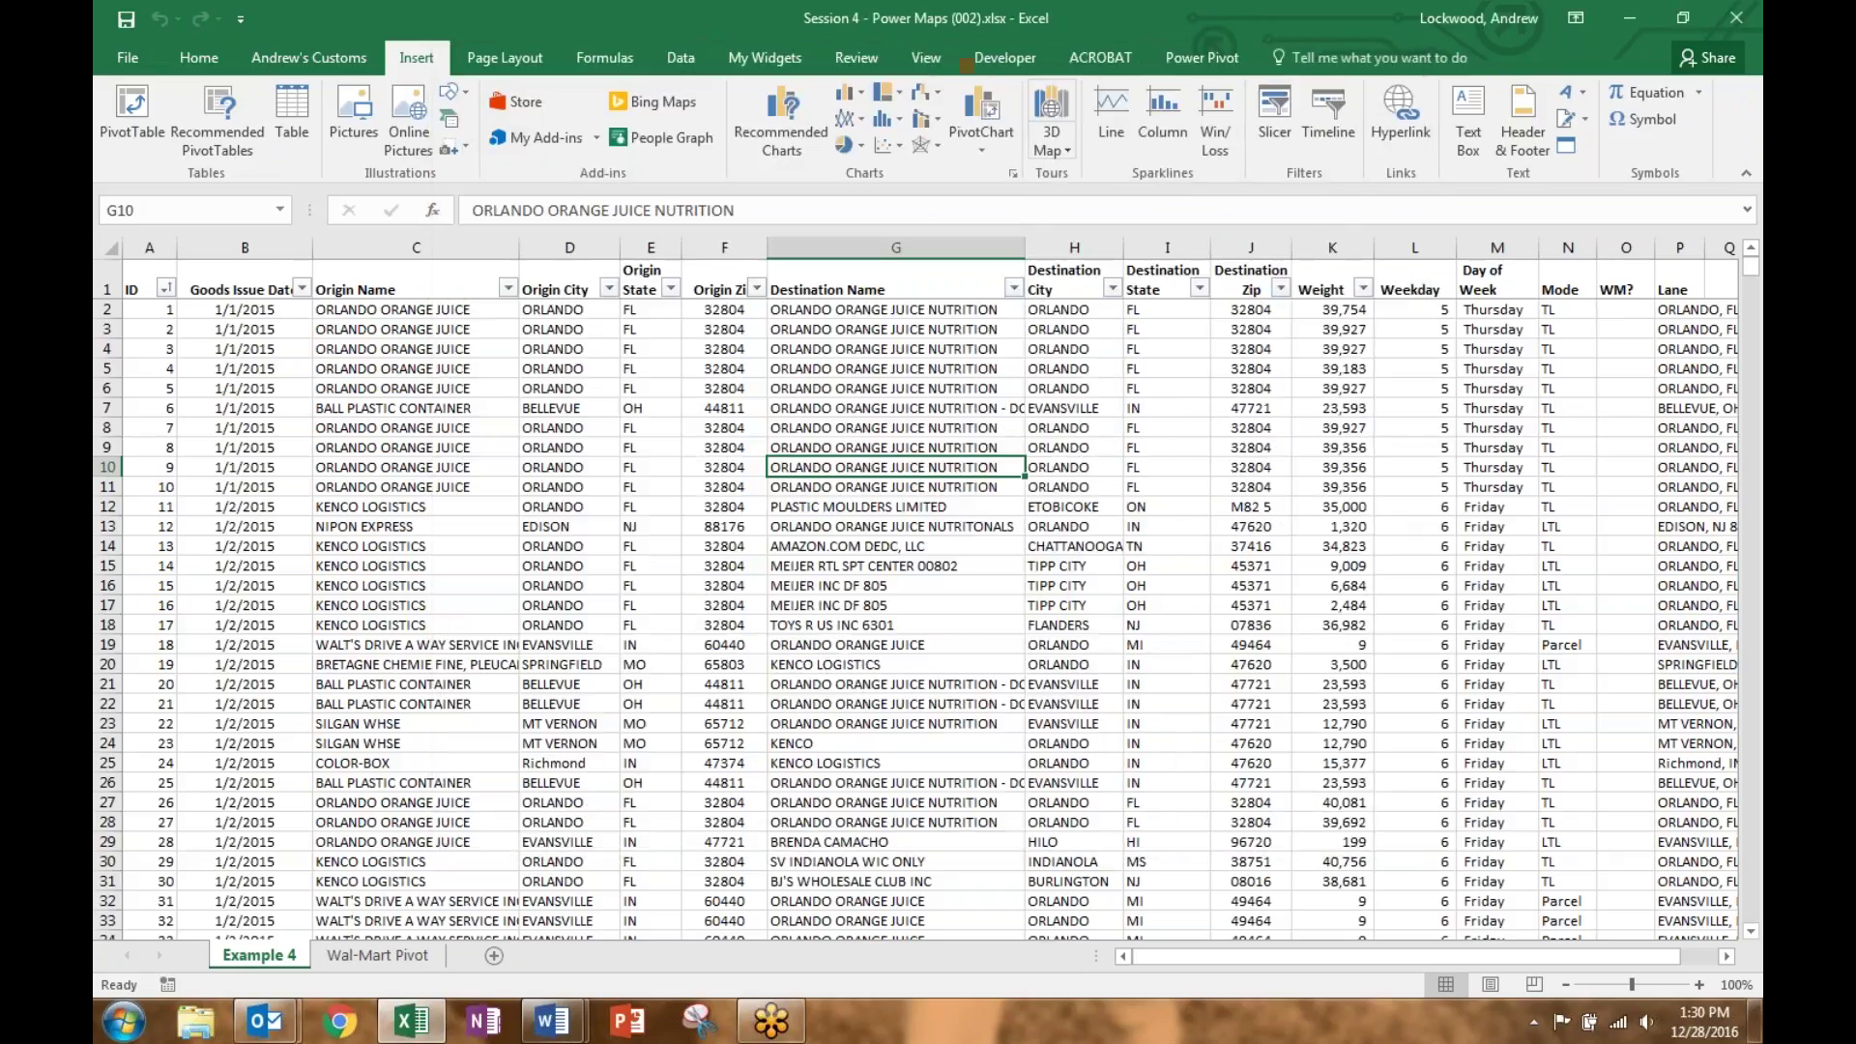
Launch 3D Maps from the shipment data on the Example 4 sheet
click(1062, 147)
click(1079, 174)
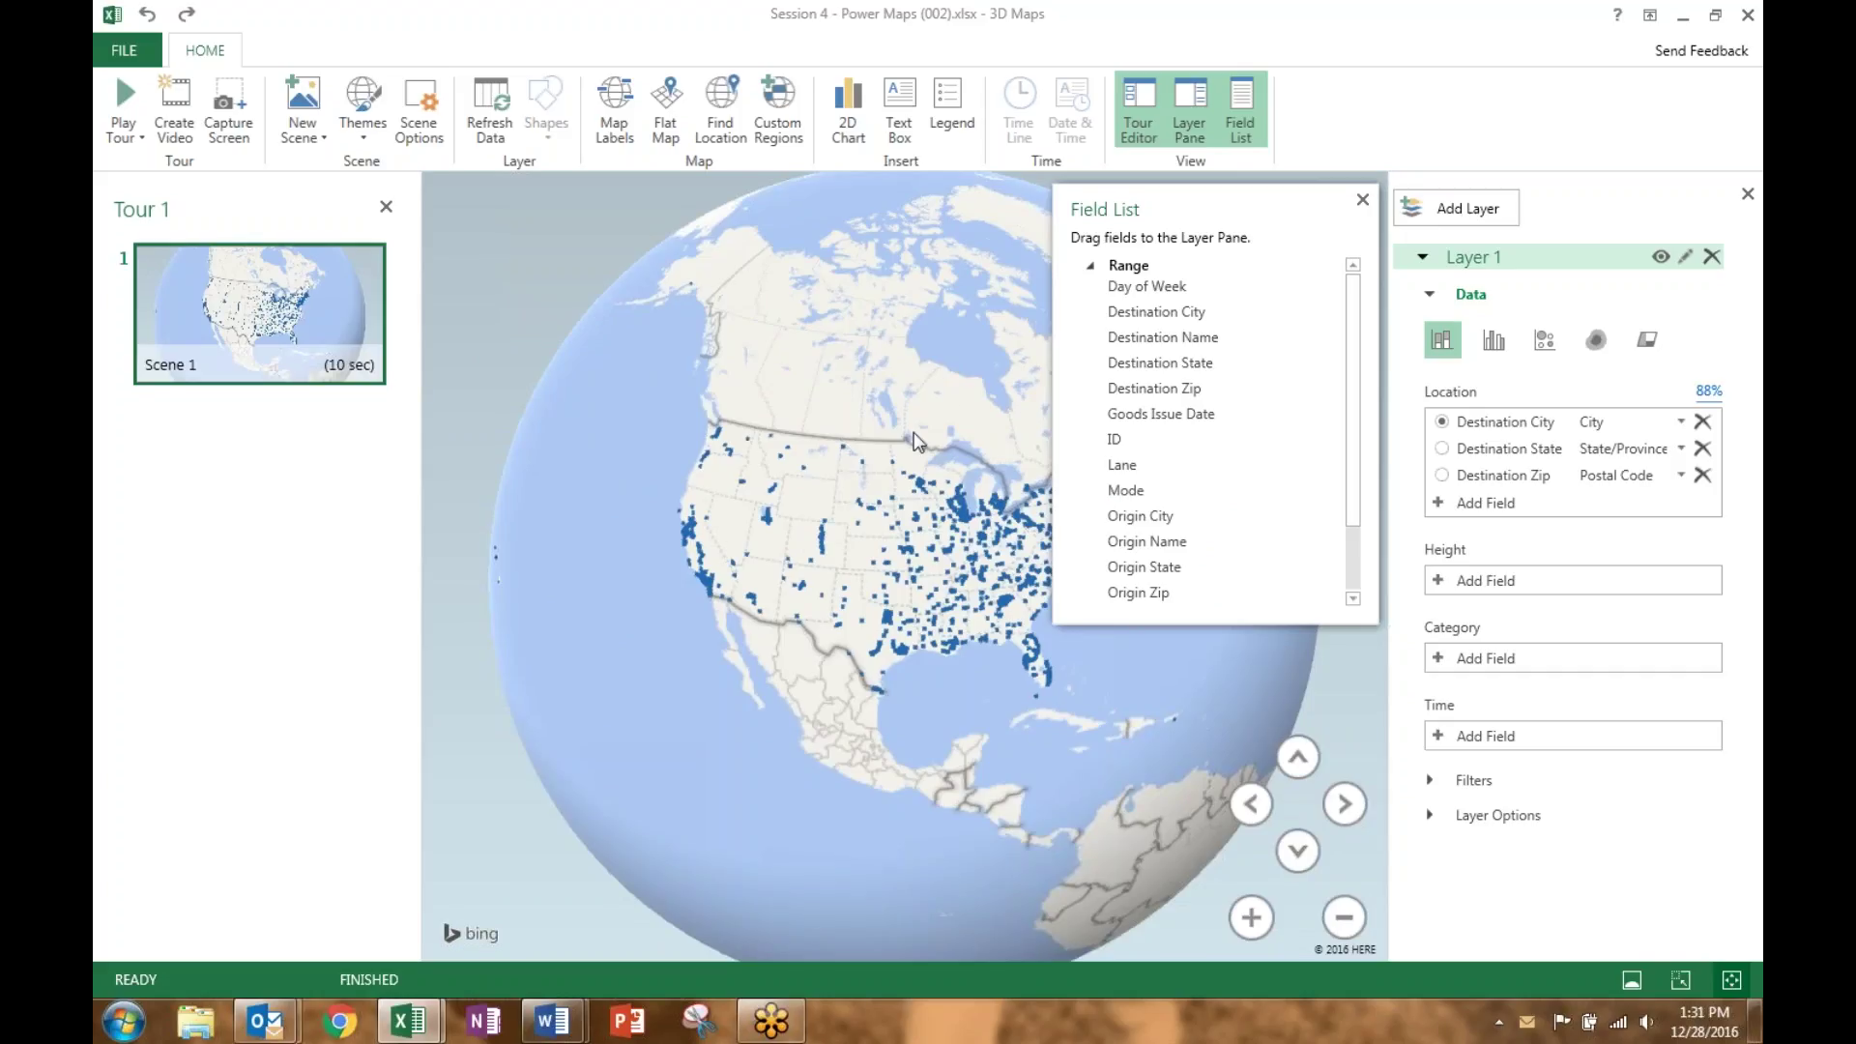
Return to the Example 4 worksheet and format its whole data range as a table in a style with a black header
mouse_move(423, 1033)
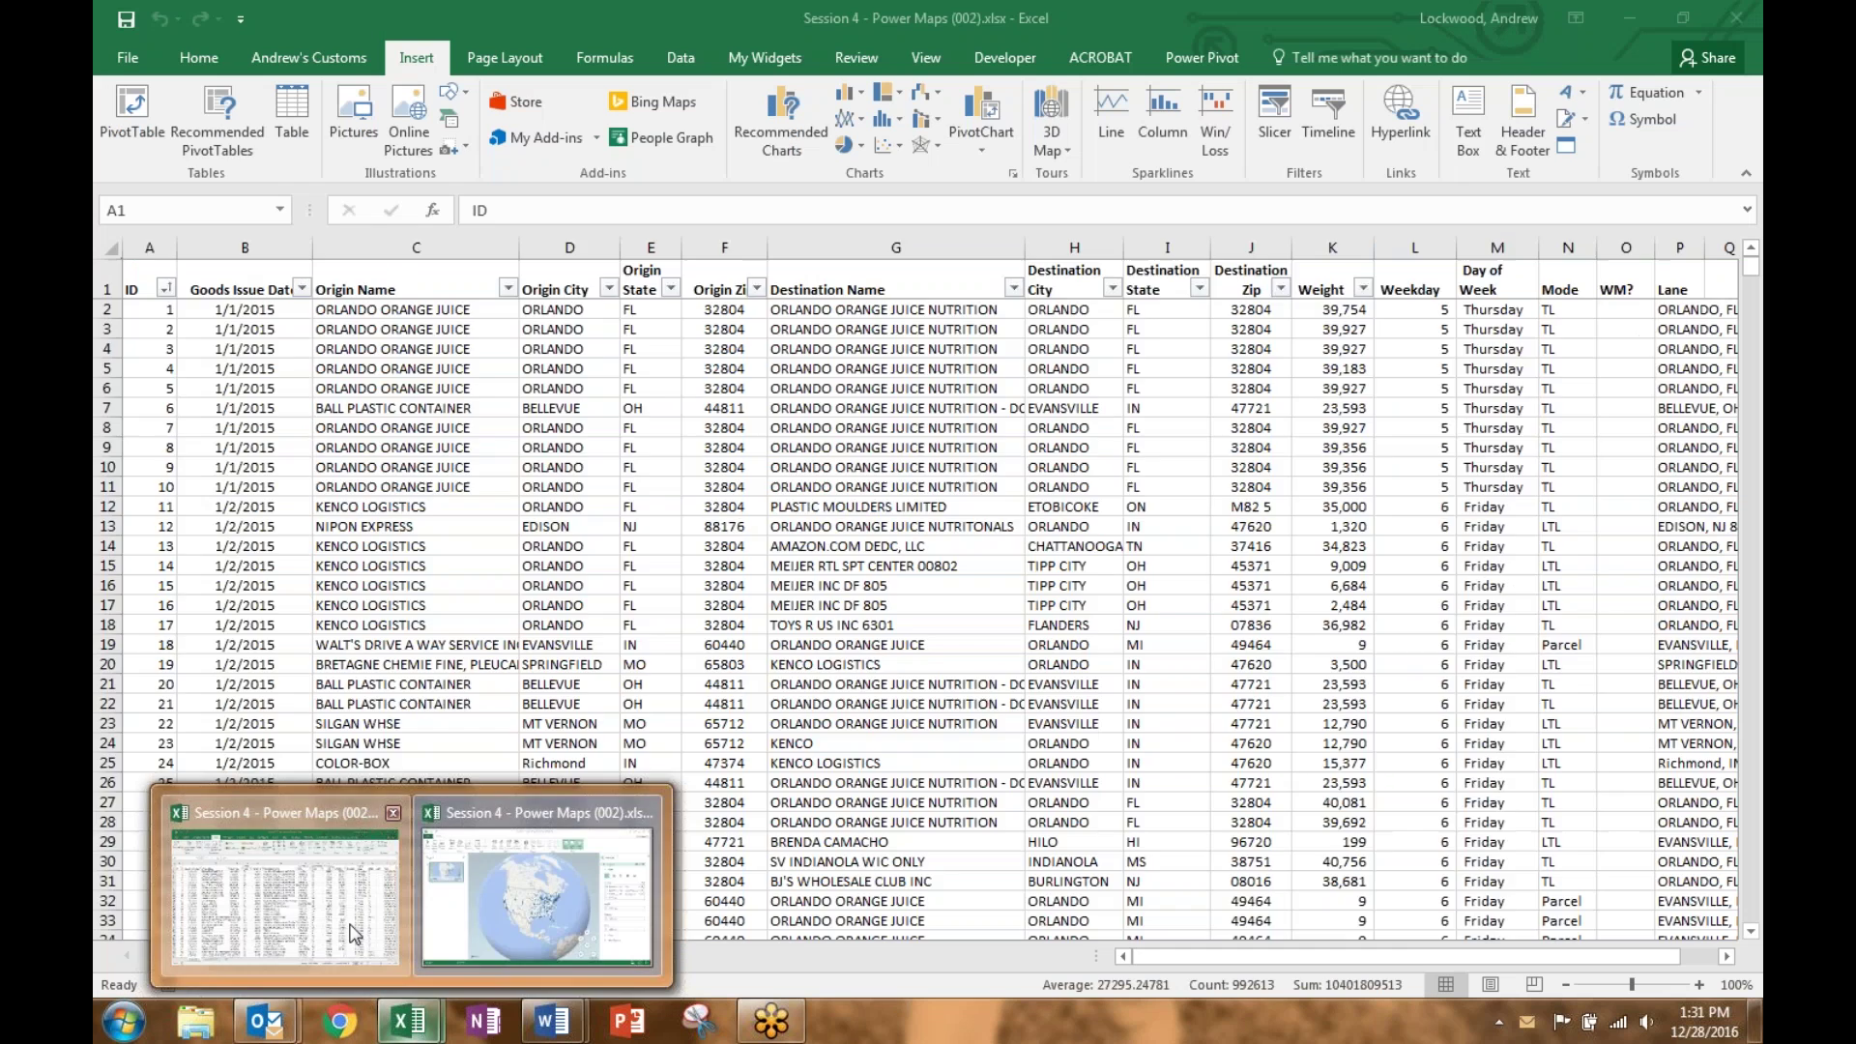
click(285, 894)
click(577, 510)
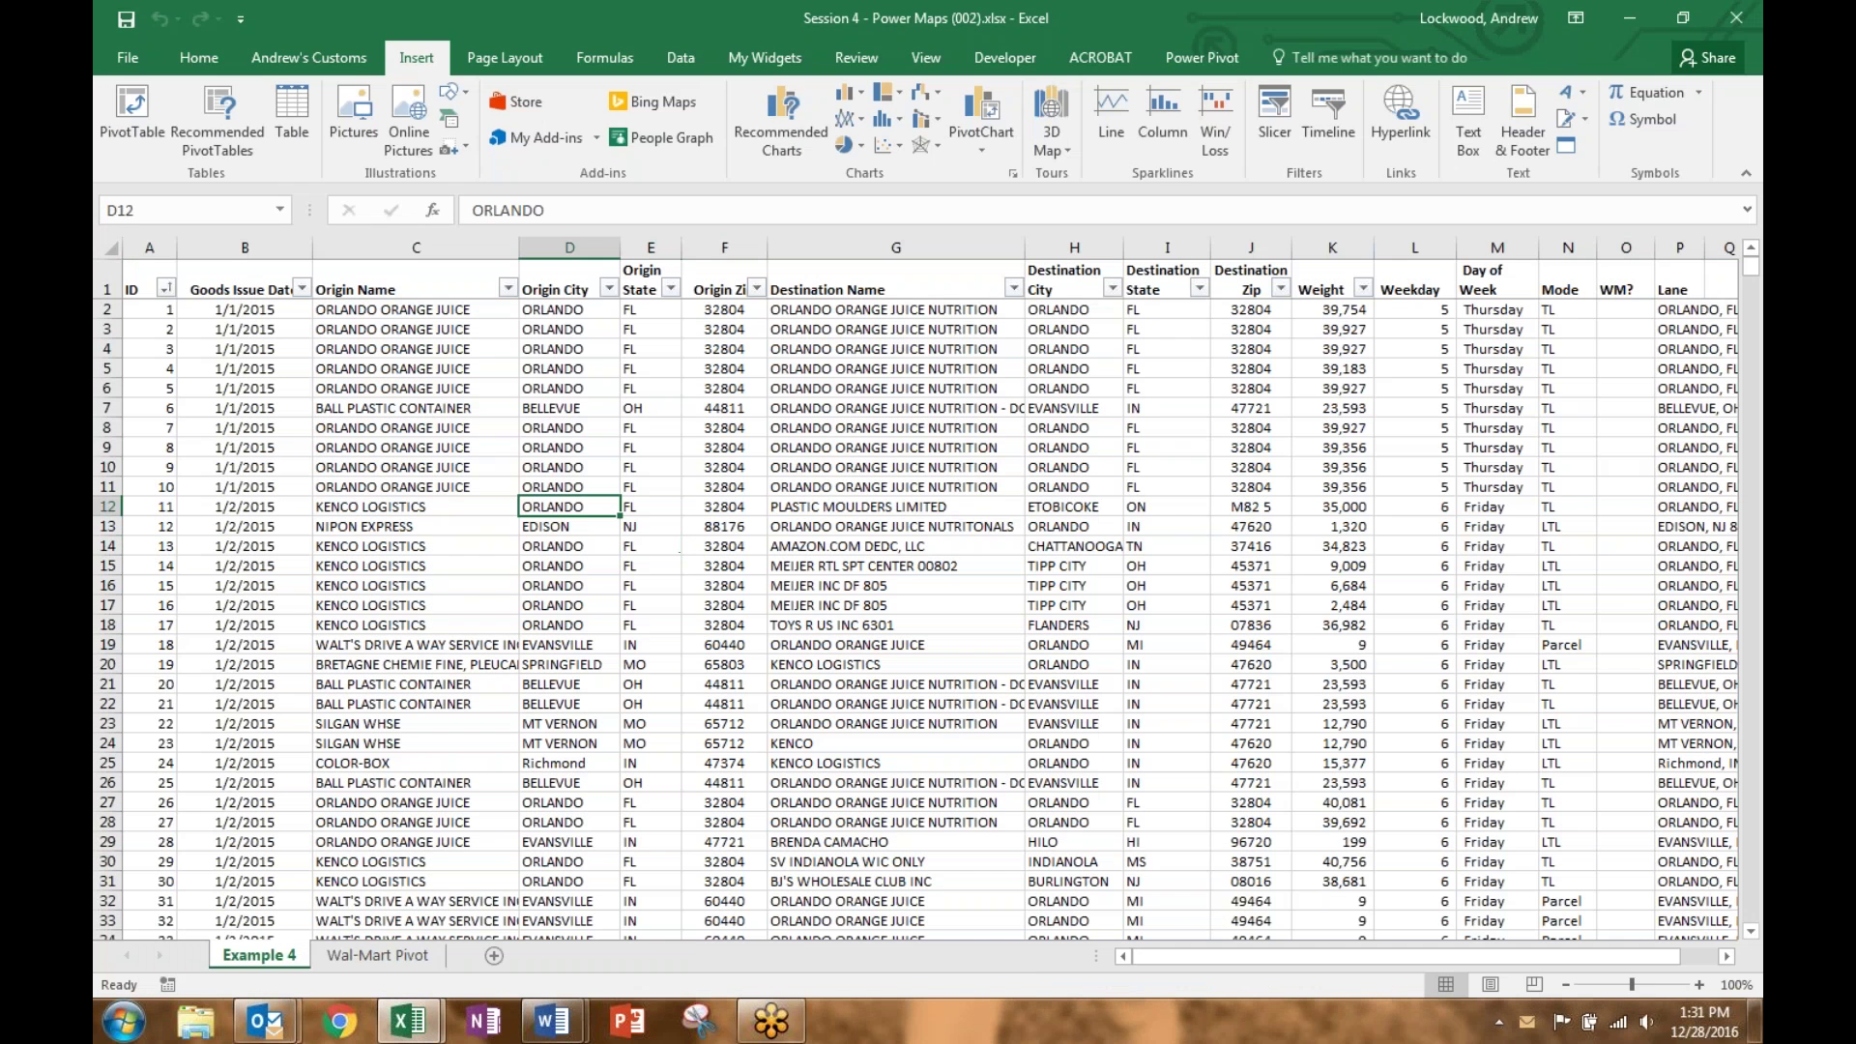
key(ctrl+a)
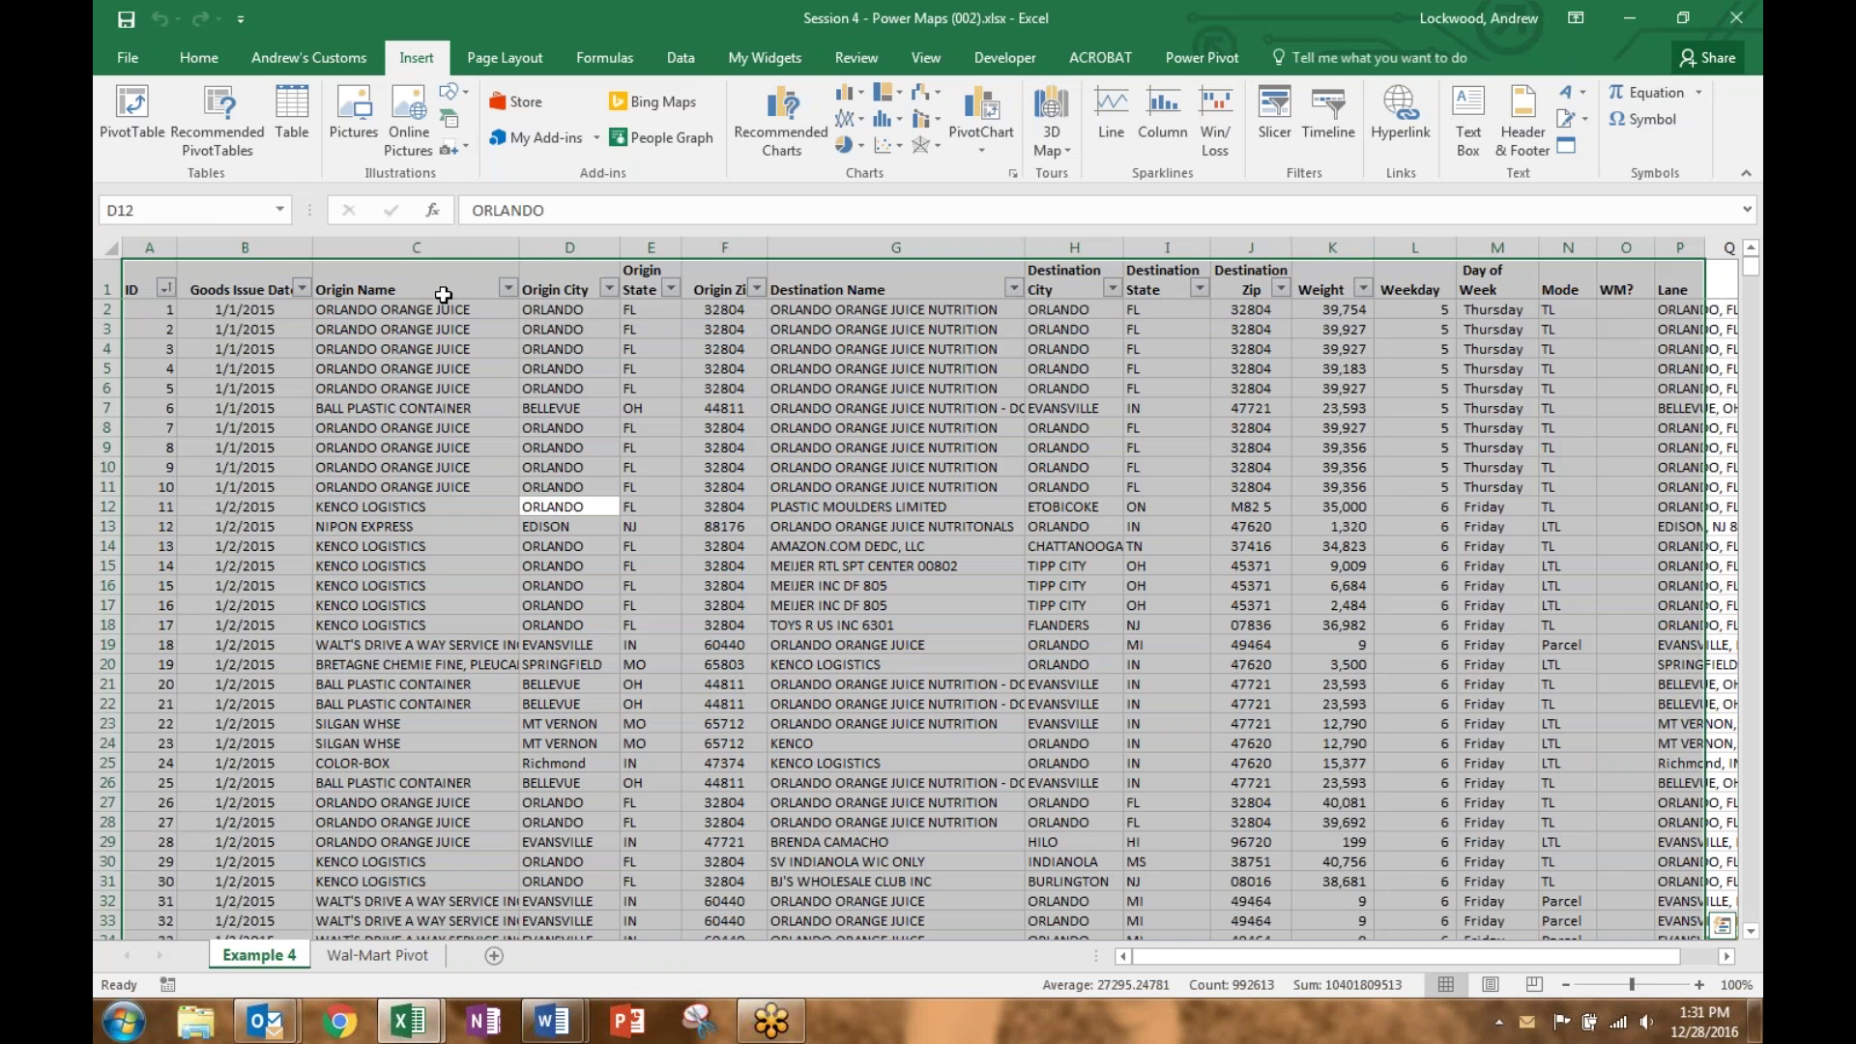
click(201, 60)
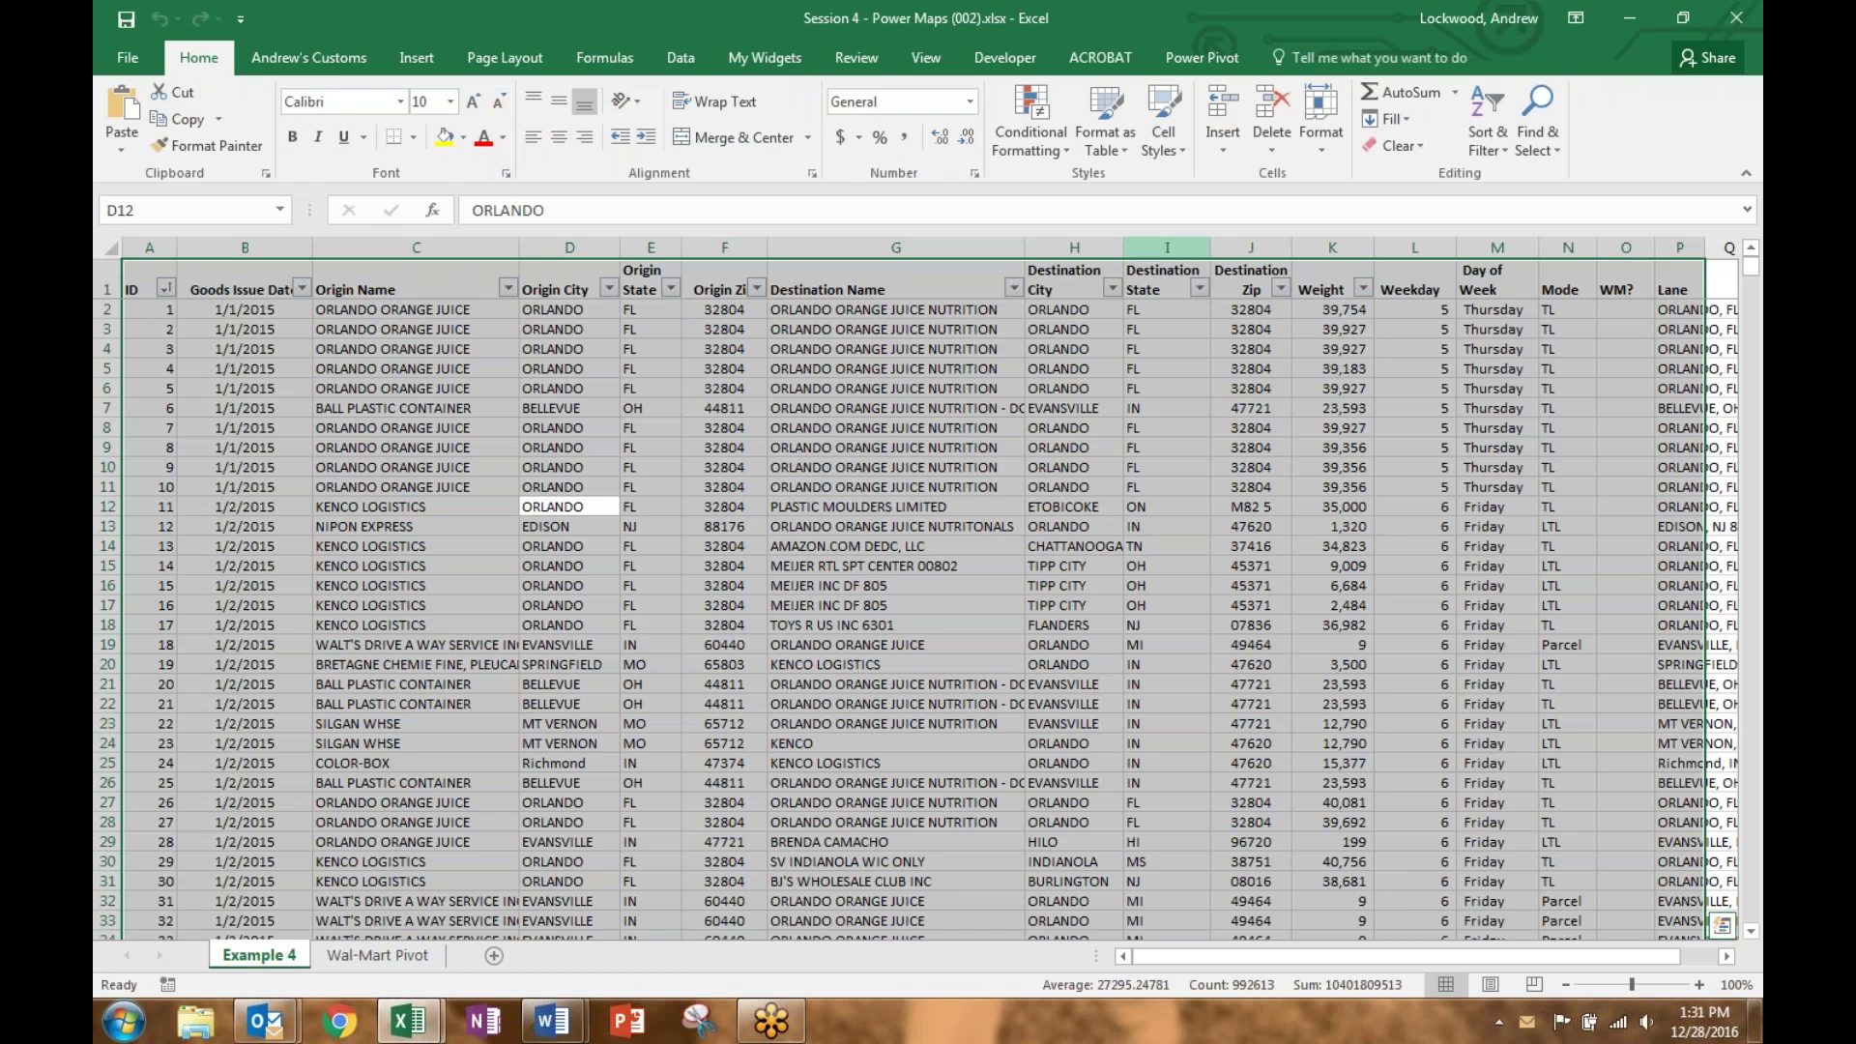
click(1105, 124)
click(1124, 280)
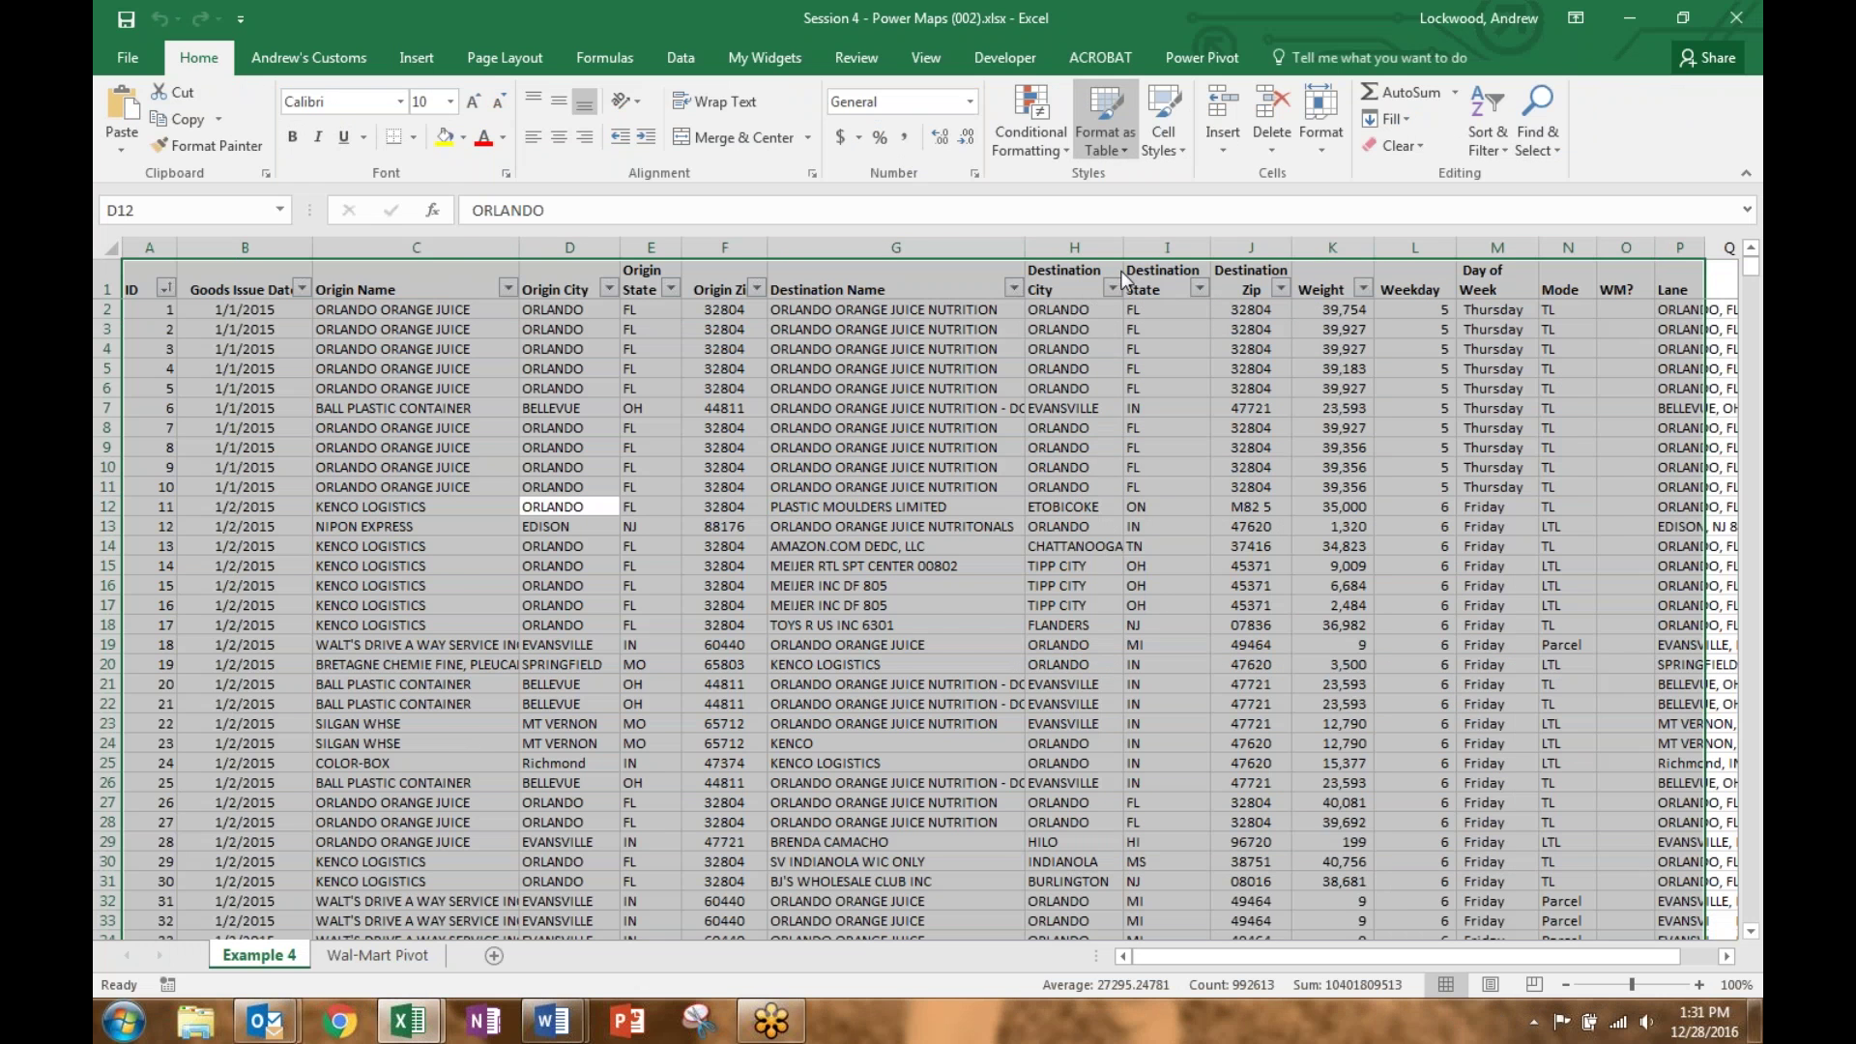
click(844, 420)
scroll(791, 555, up, 17)
scroll(790, 555, up, 2)
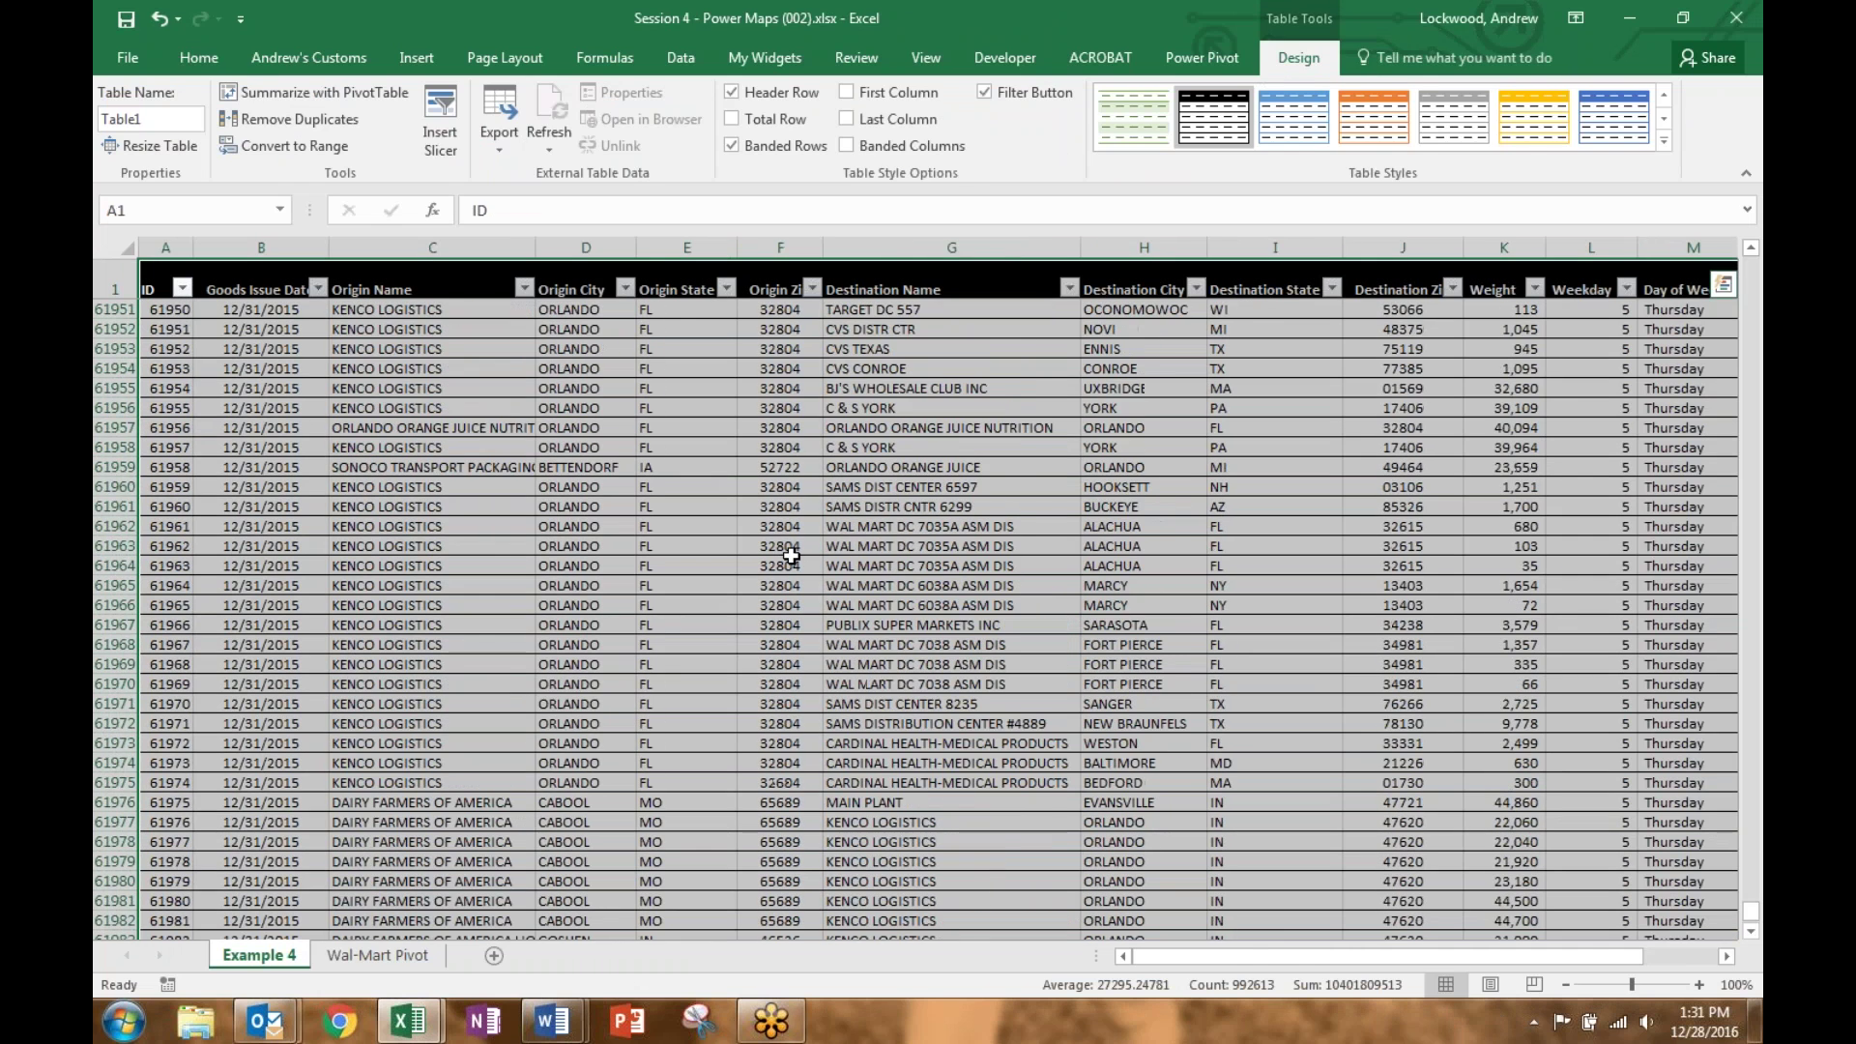
Switch back to the 3D Maps window and refresh the map's data
click(408, 1020)
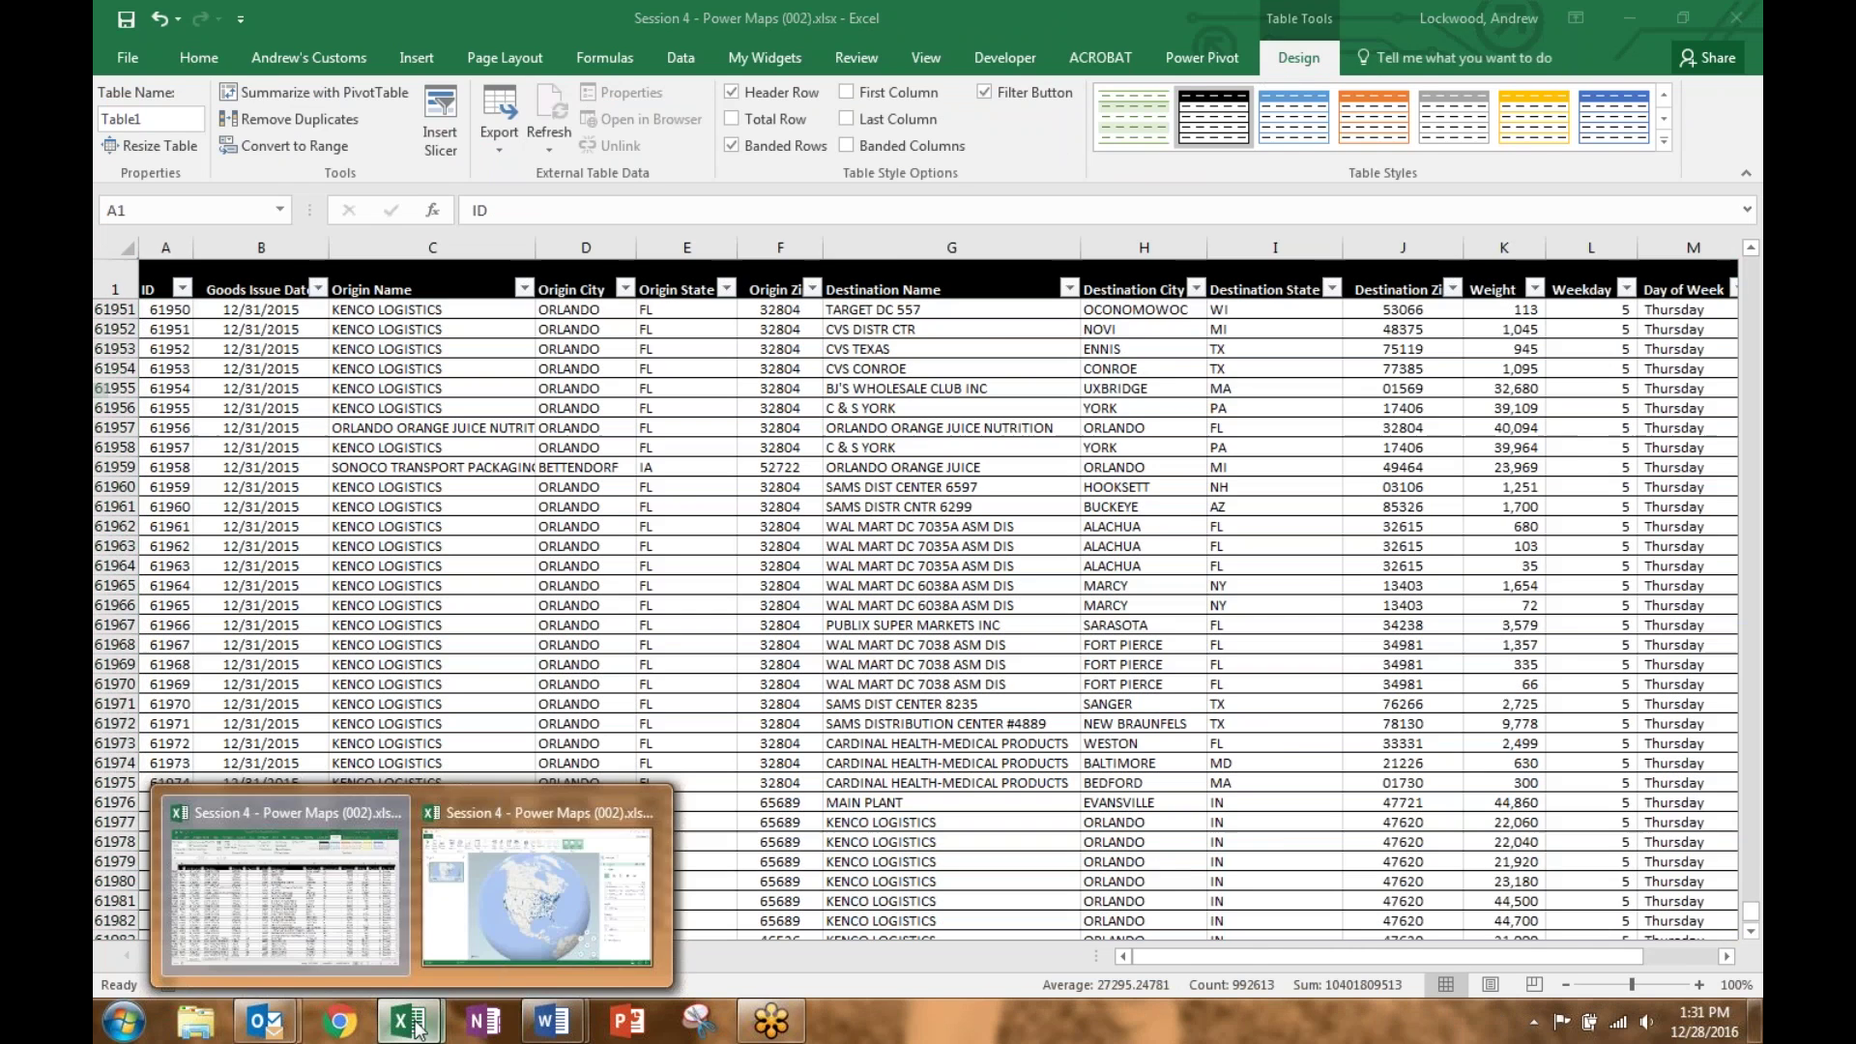
click(512, 894)
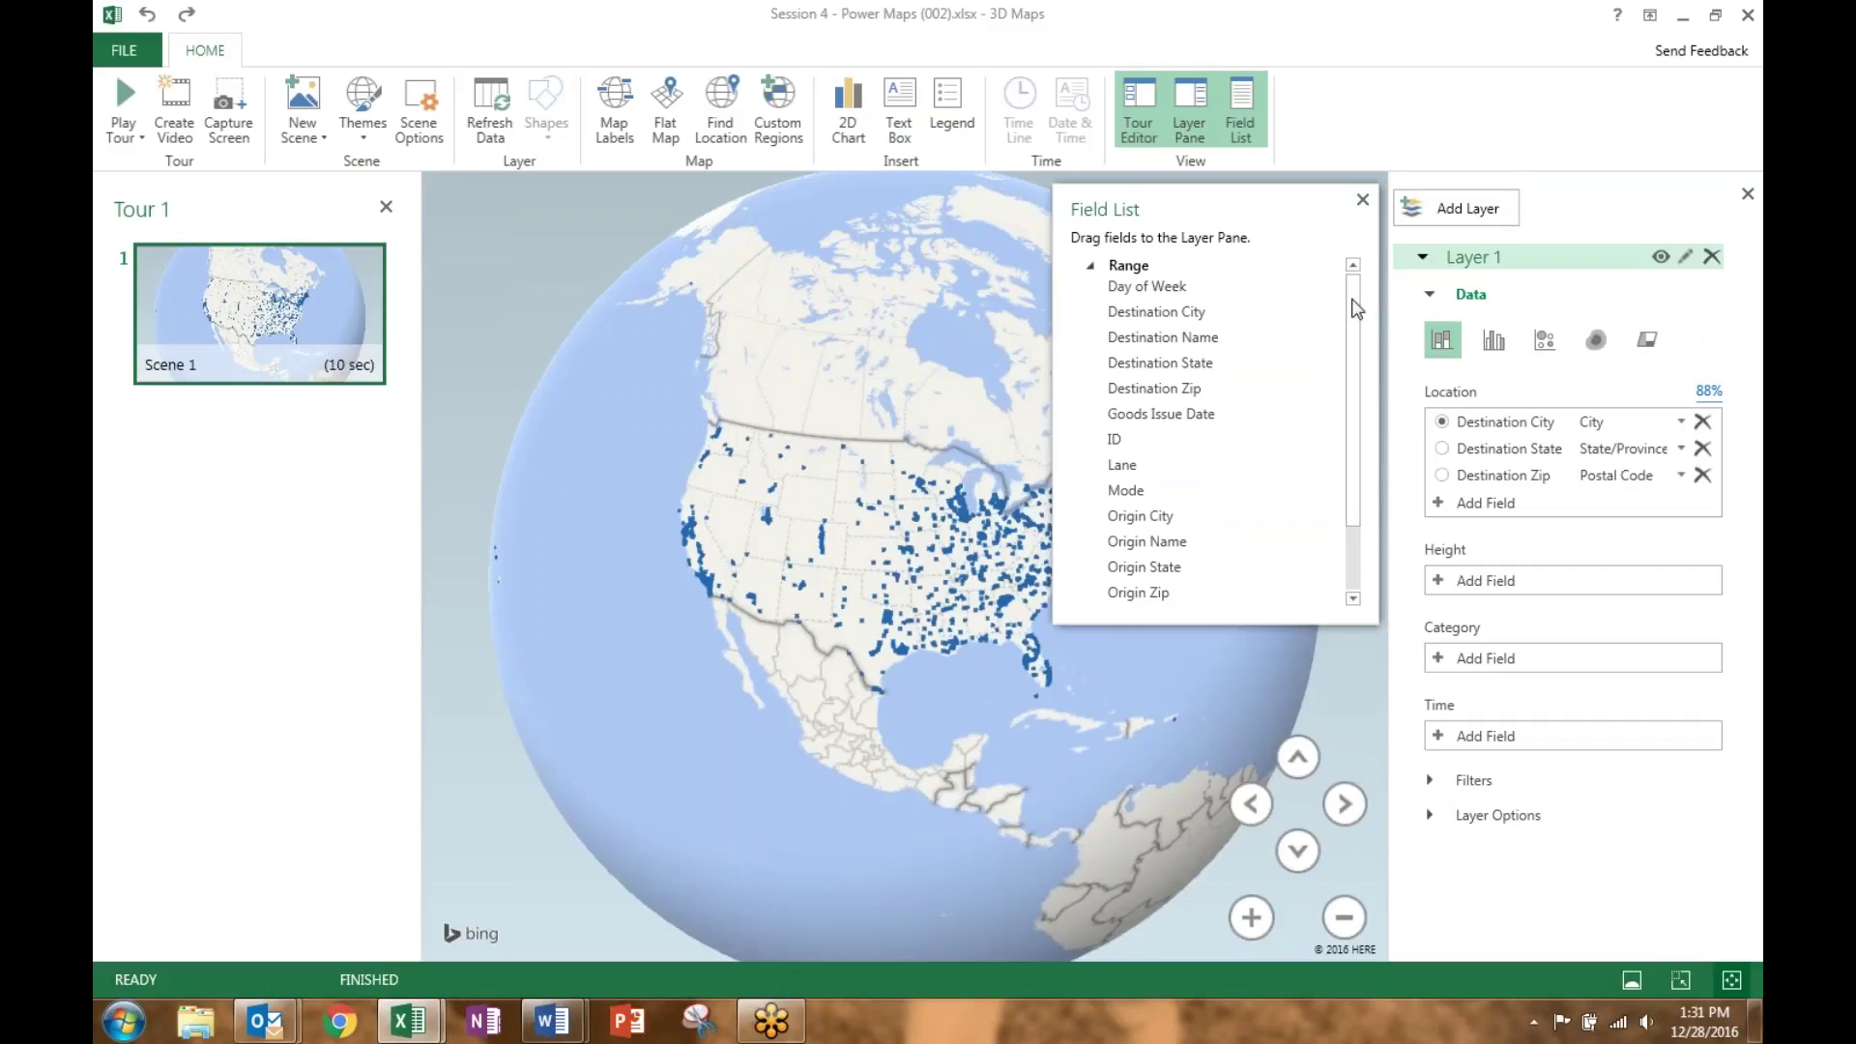
click(481, 128)
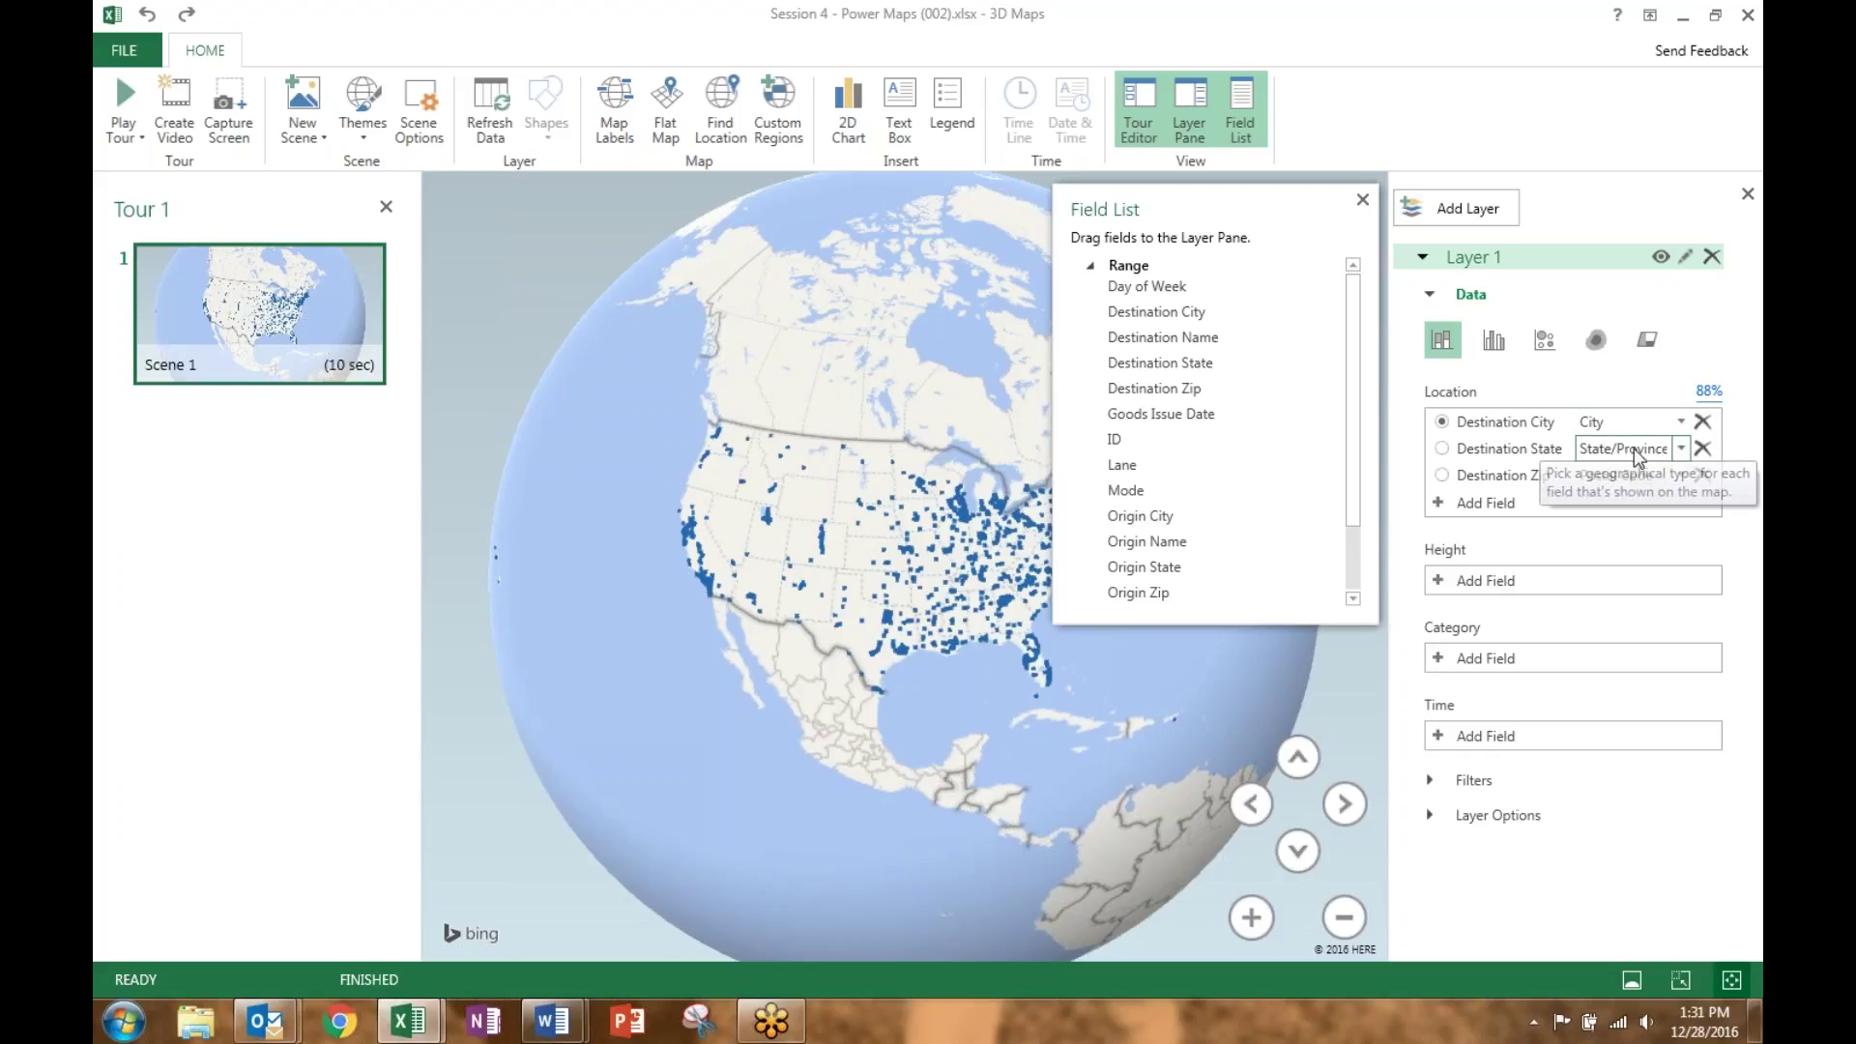
Plot Layer 1 by Destination Zip as the location and hide the floating field list
click(1455, 480)
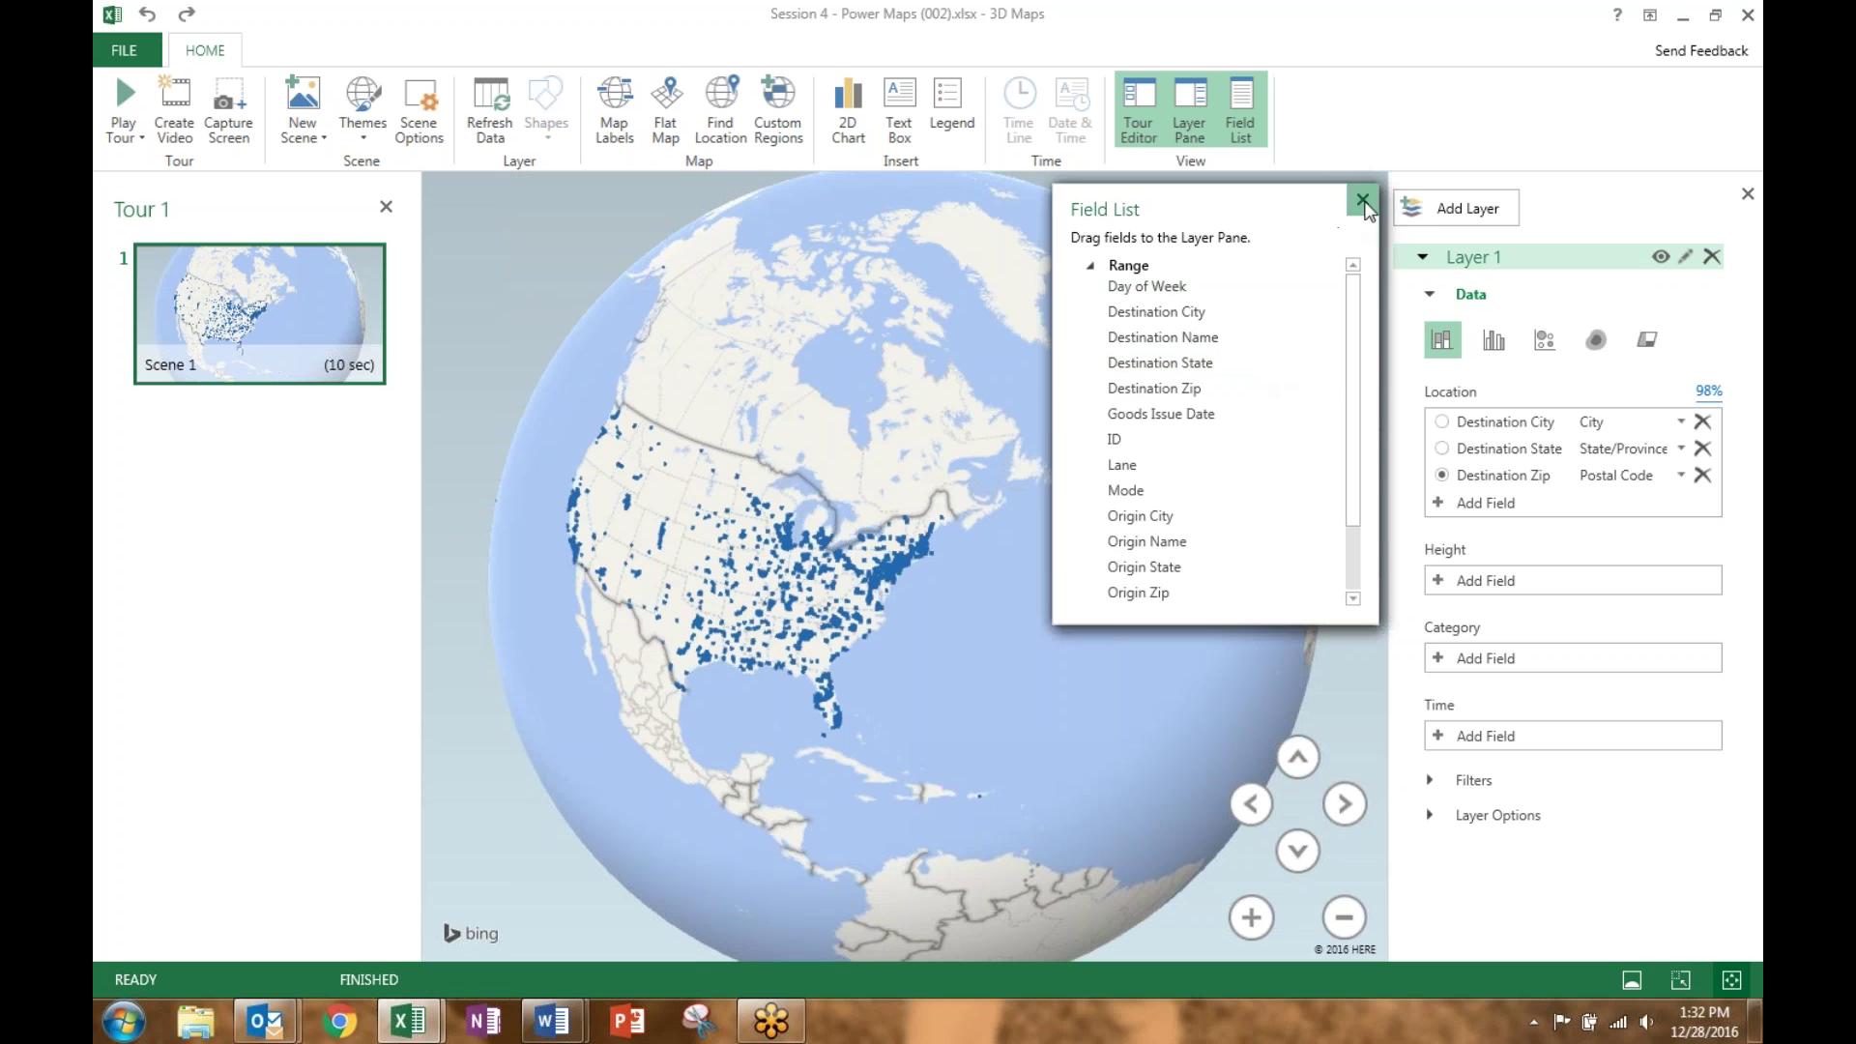
click(1362, 199)
drag(802, 799, 1050, 663)
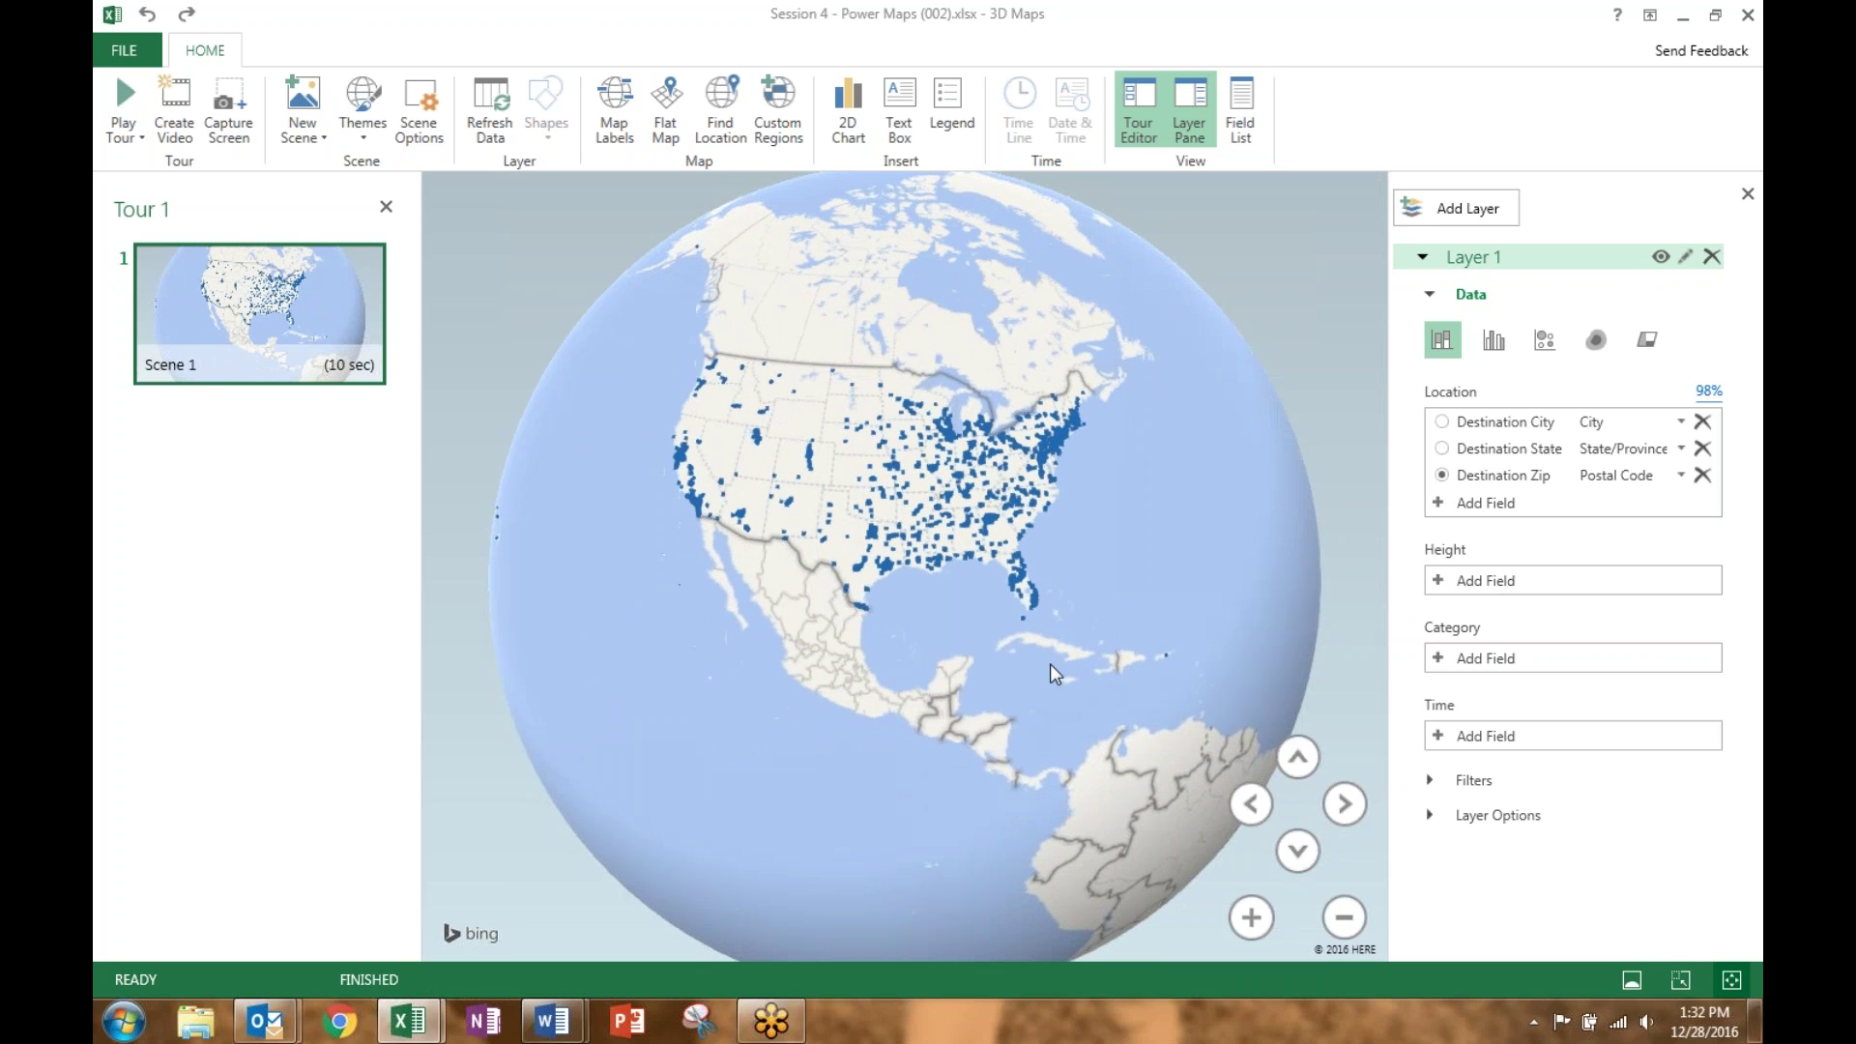
scroll(890, 598, up, 3)
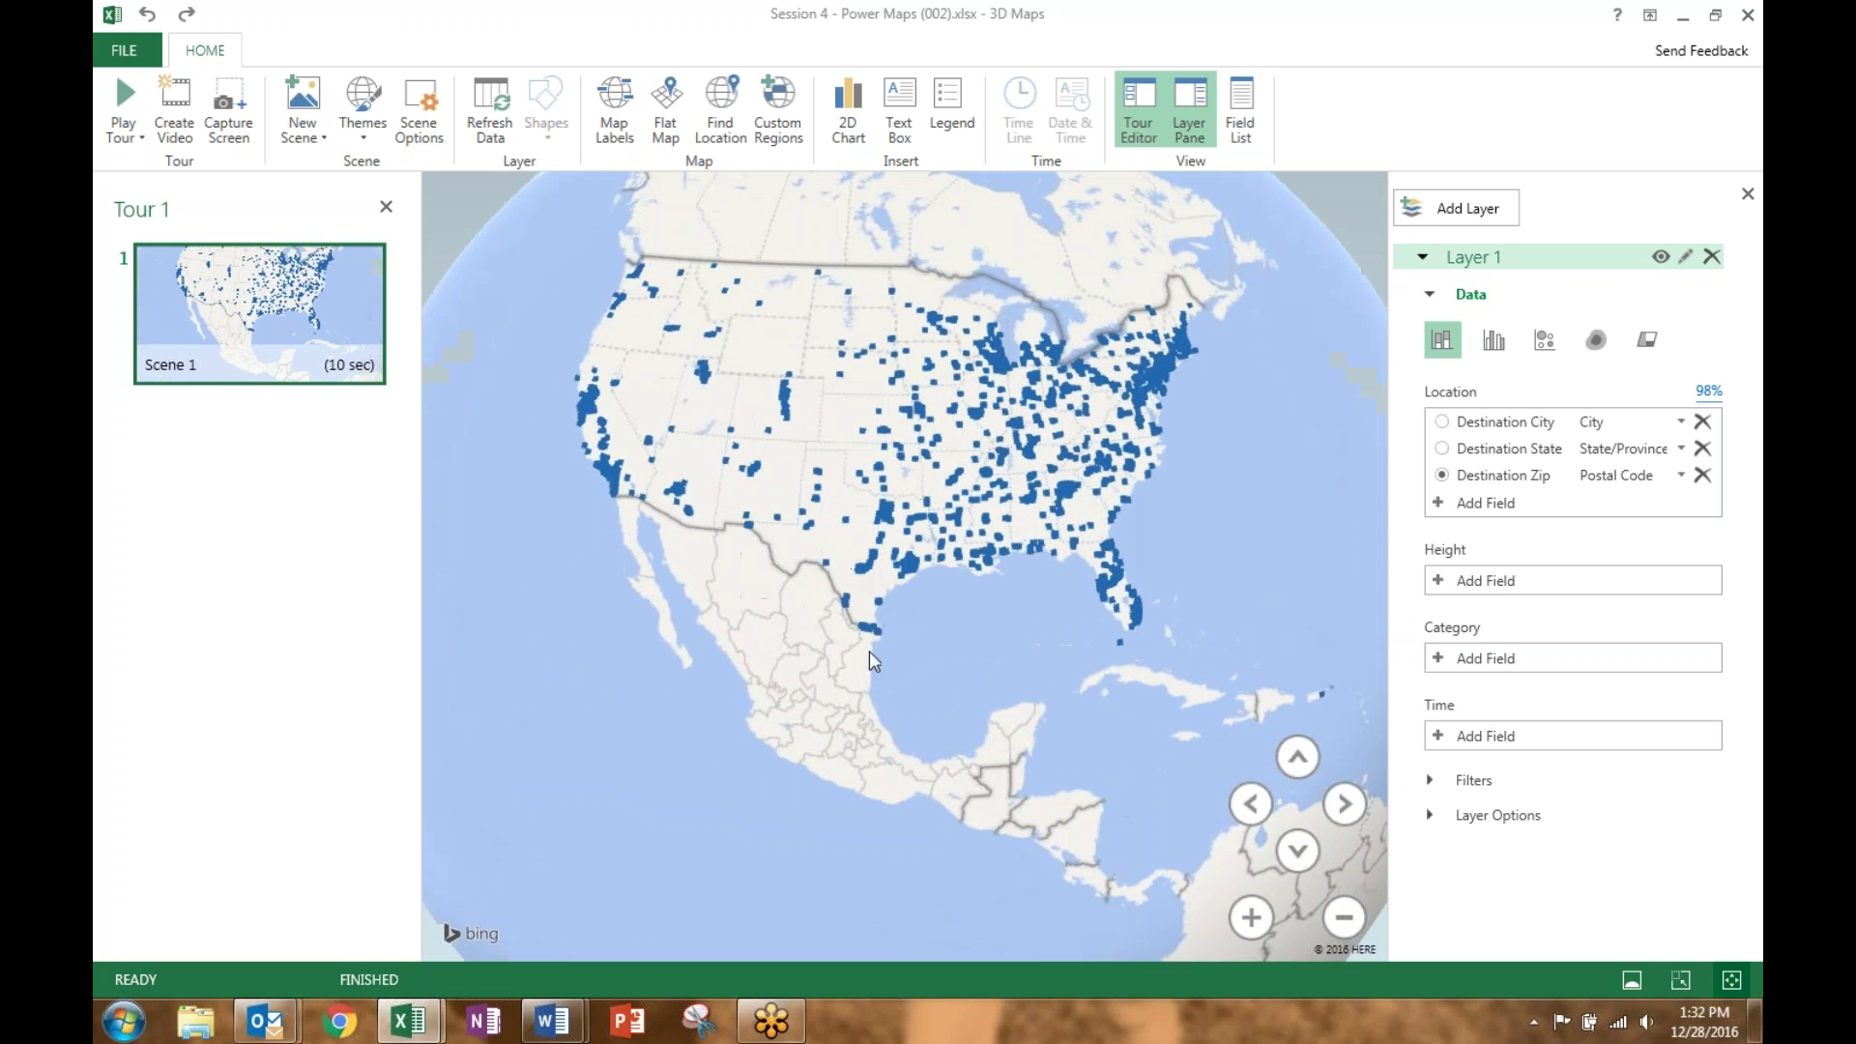
drag(884, 696, 892, 708)
drag(1024, 735, 995, 705)
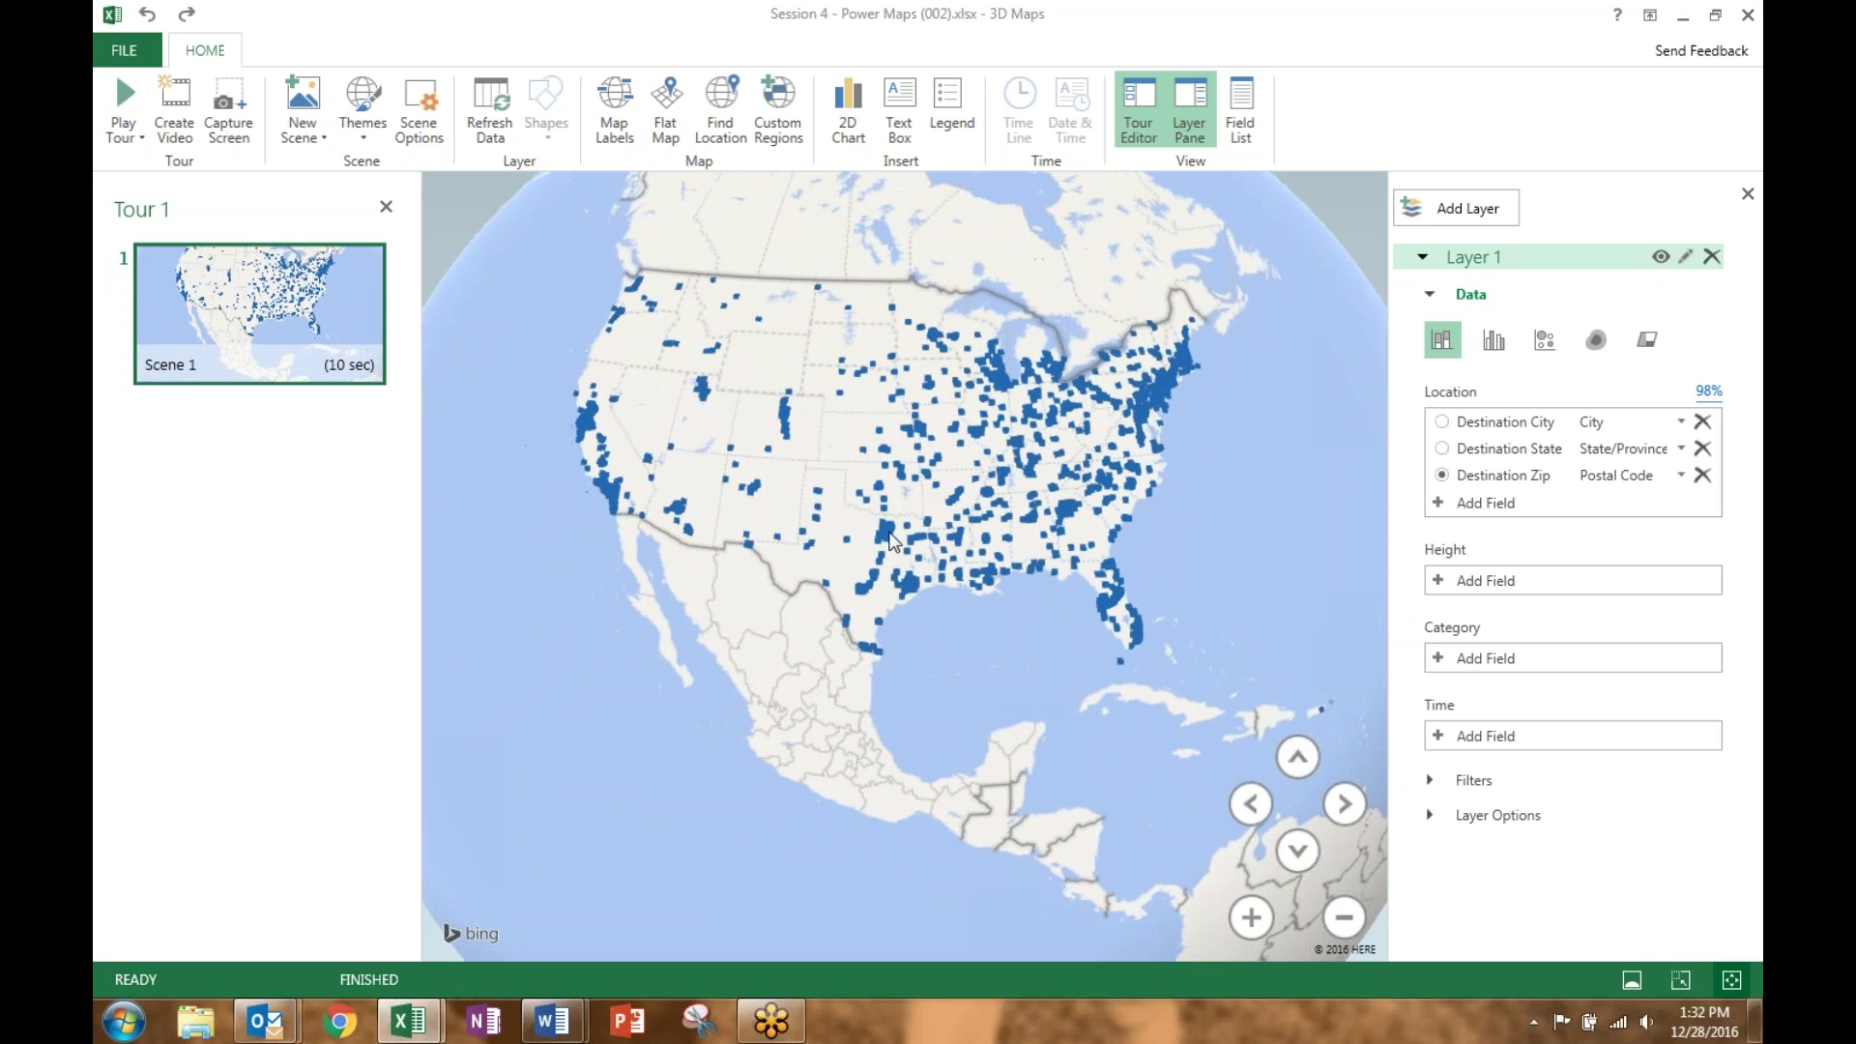
Display the scene as a flat map of the United States with map labels
click(665, 106)
scroll(841, 255, up, 3)
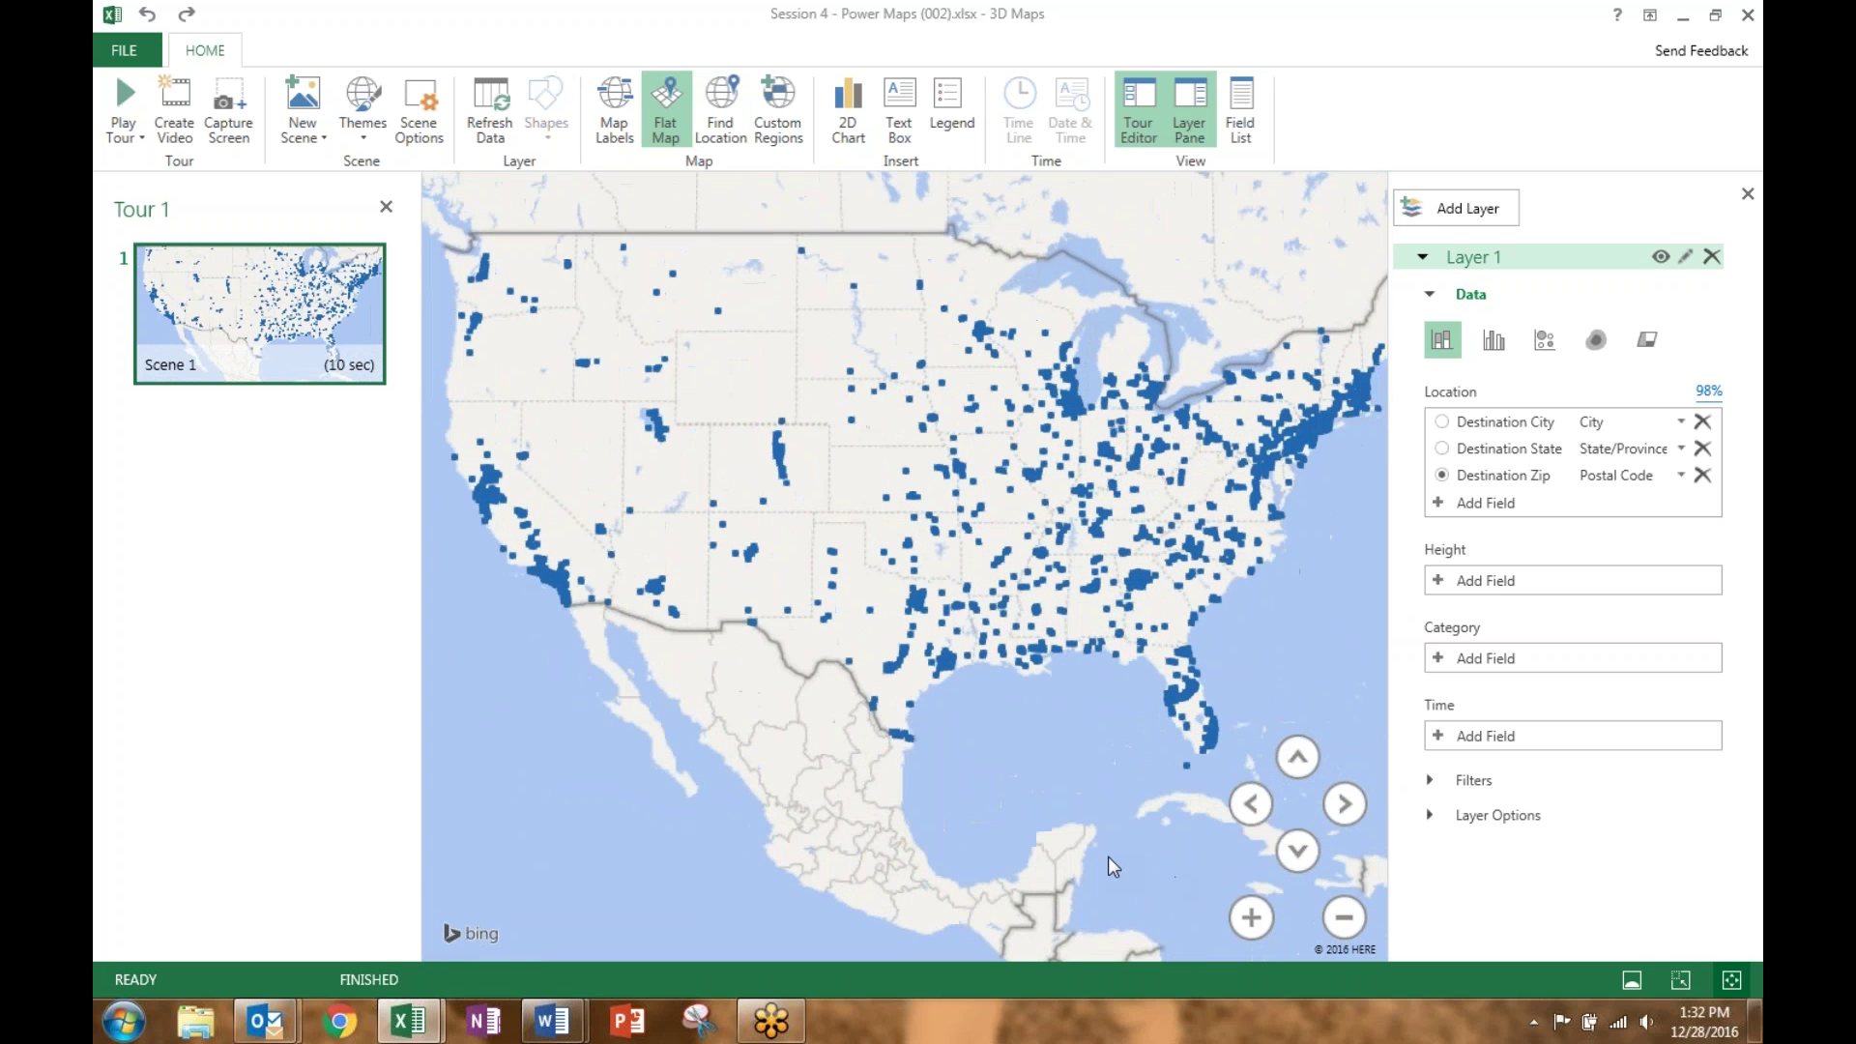
click(1298, 853)
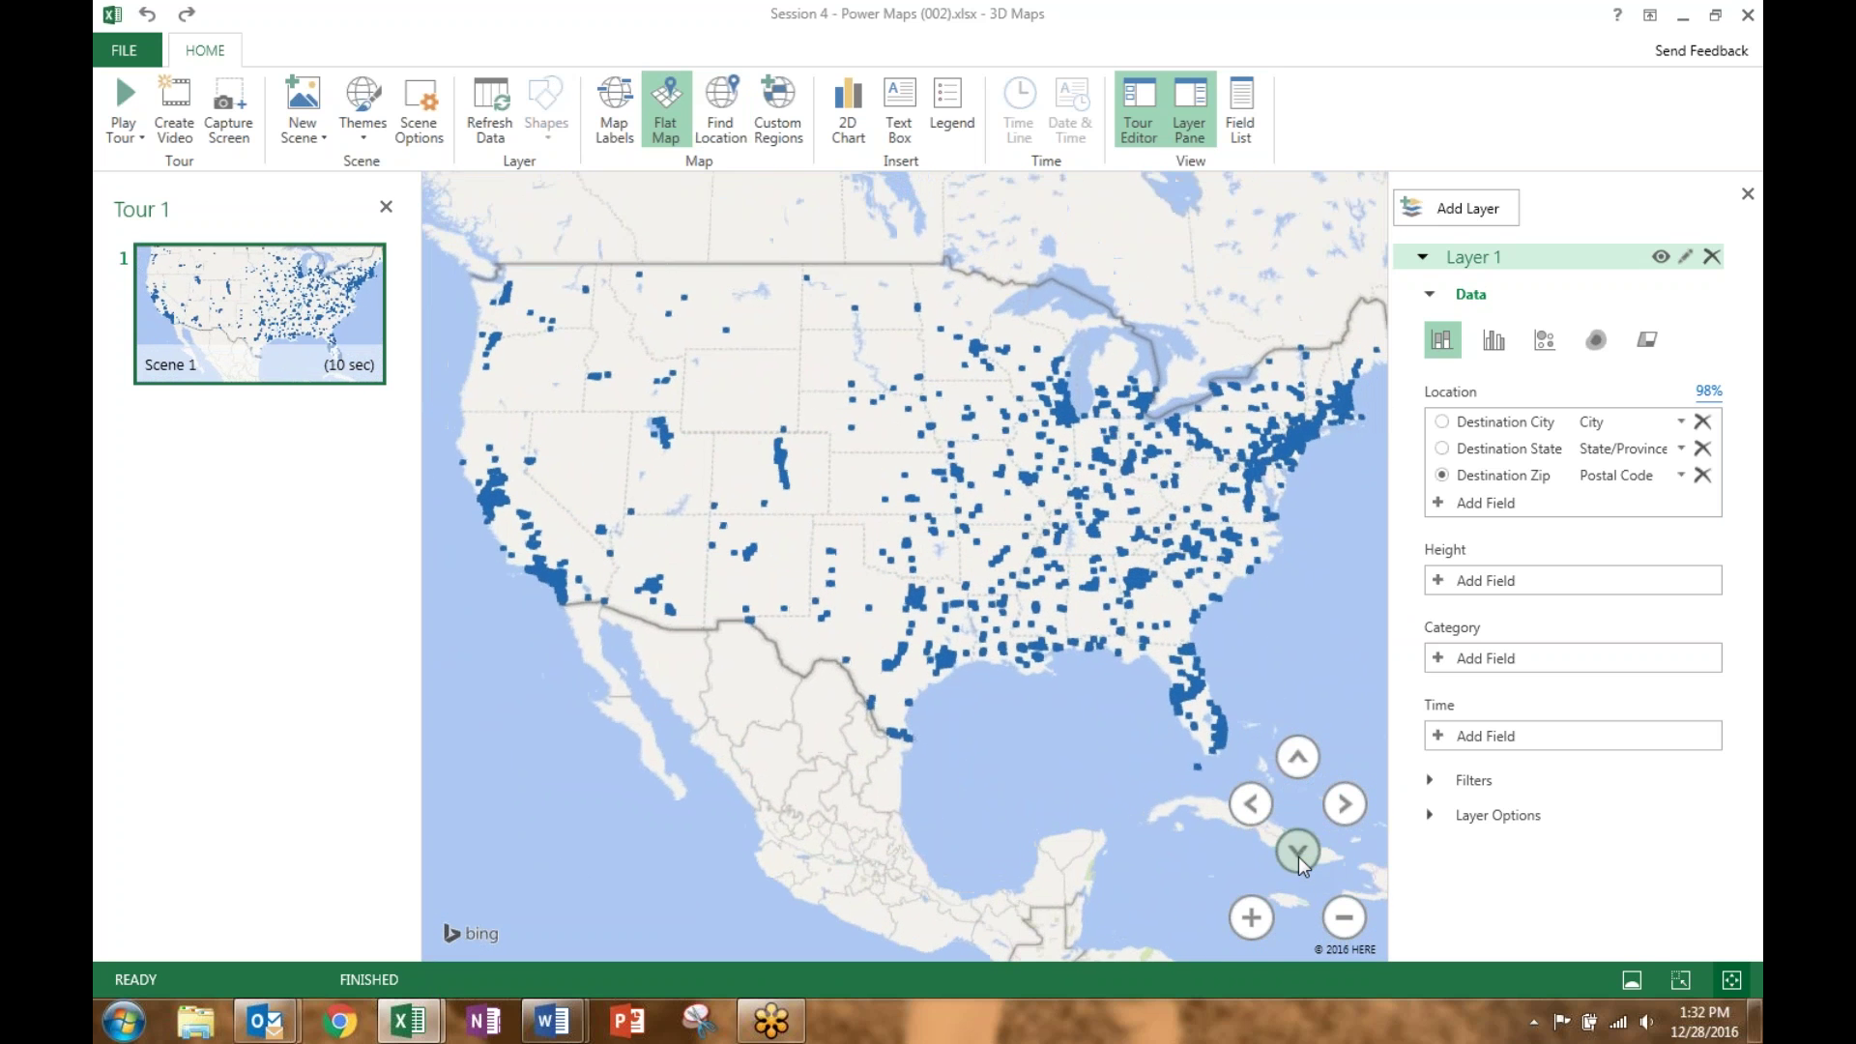
click(619, 134)
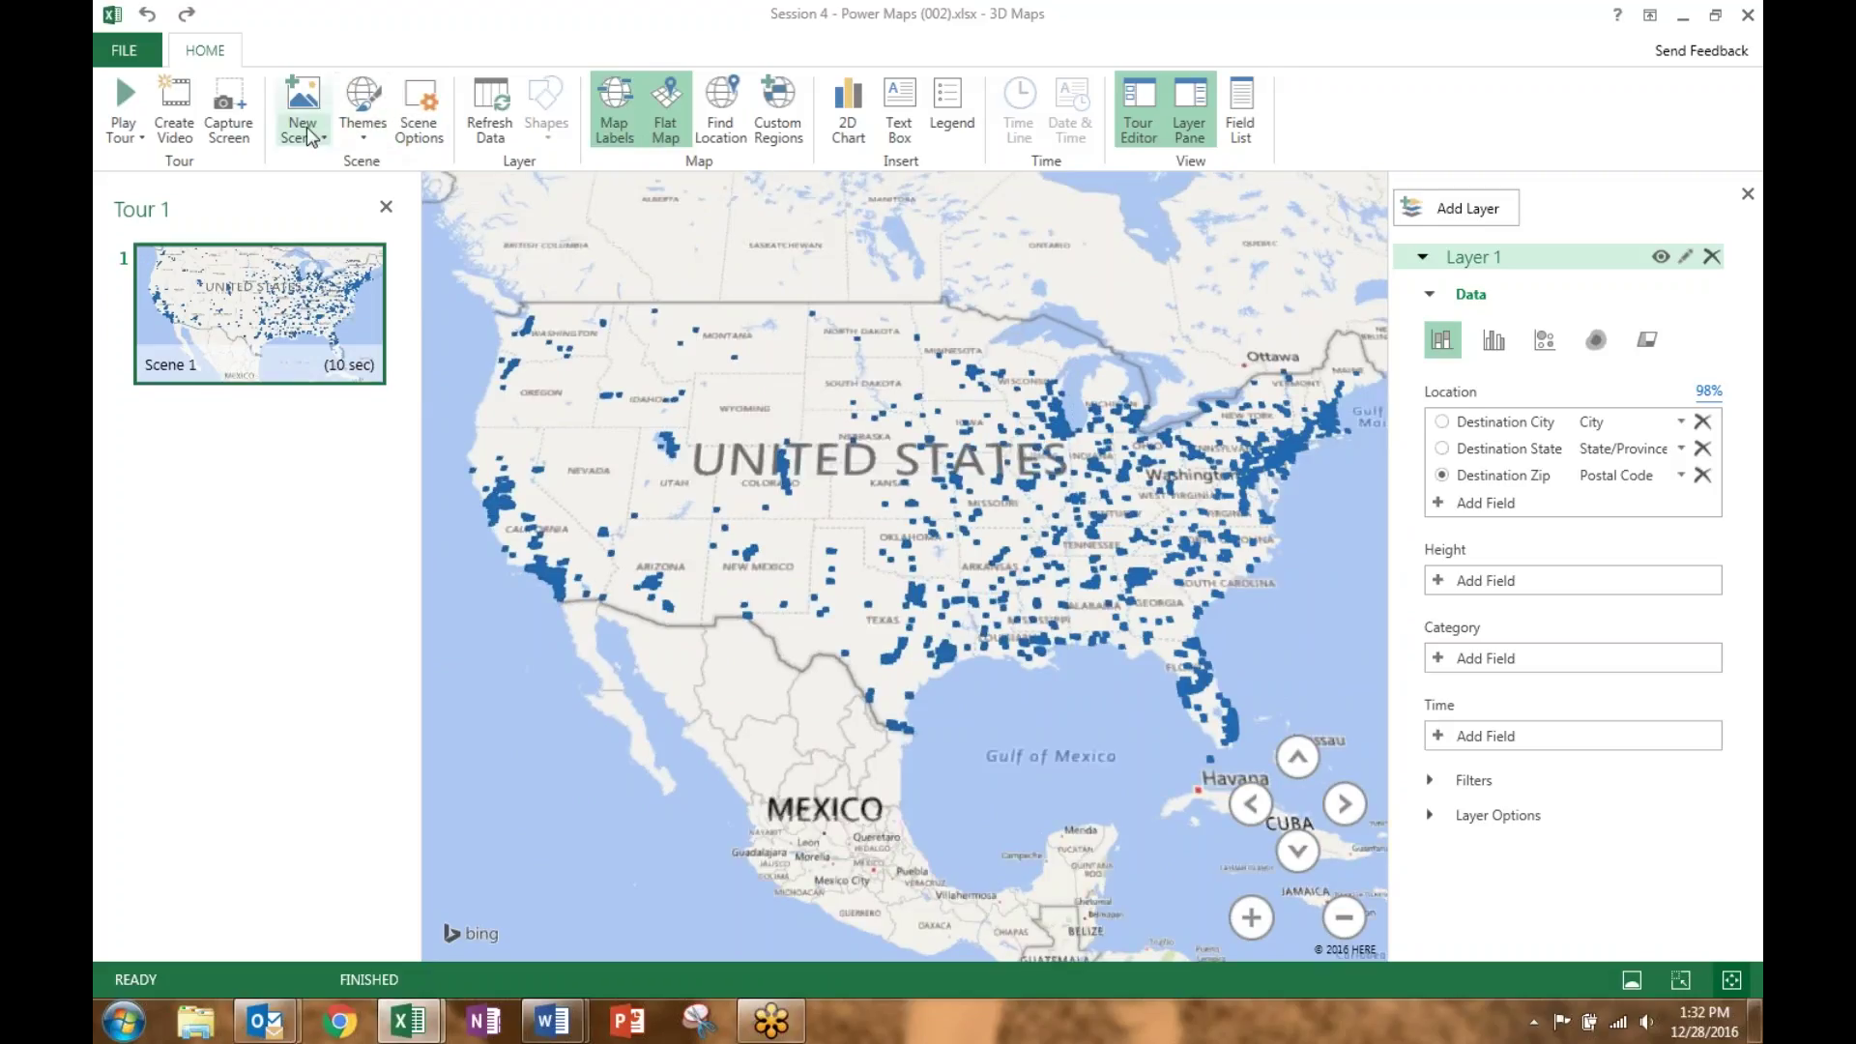
Apply the plain white map theme with the multicoloured palette to the scene
click(375, 131)
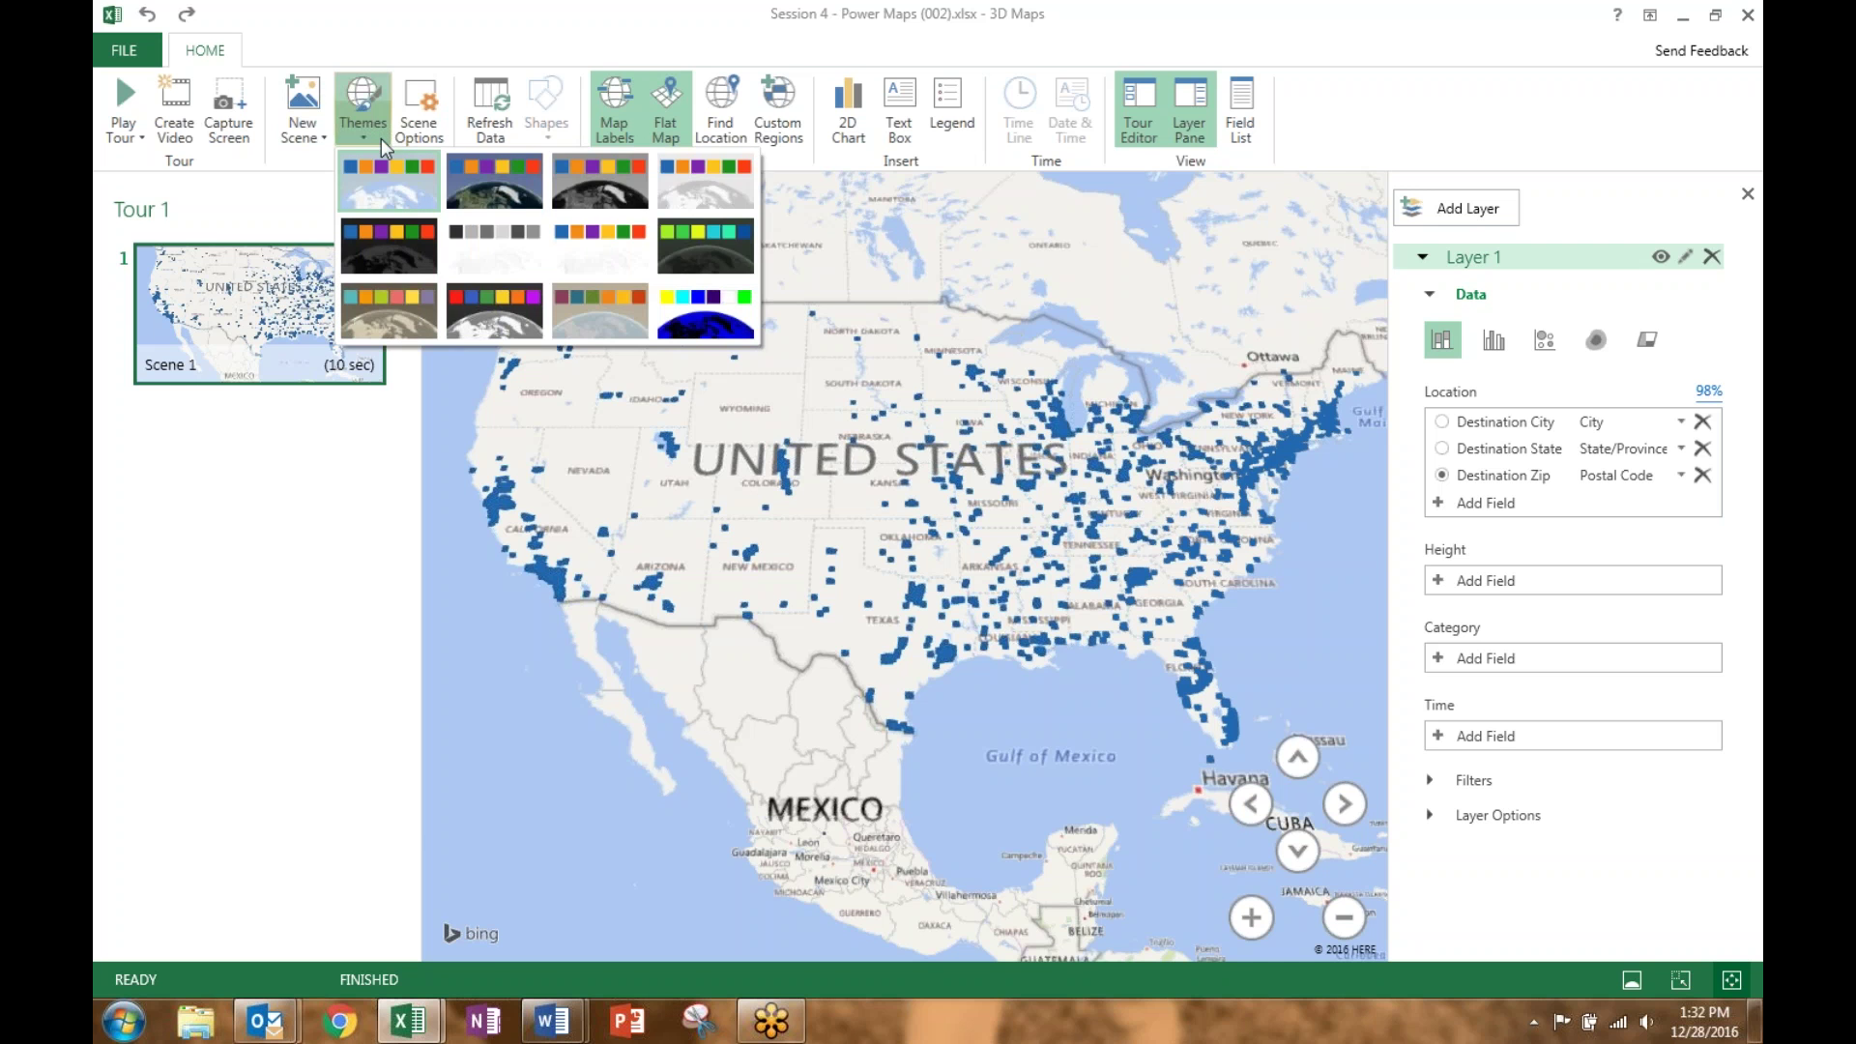
click(491, 190)
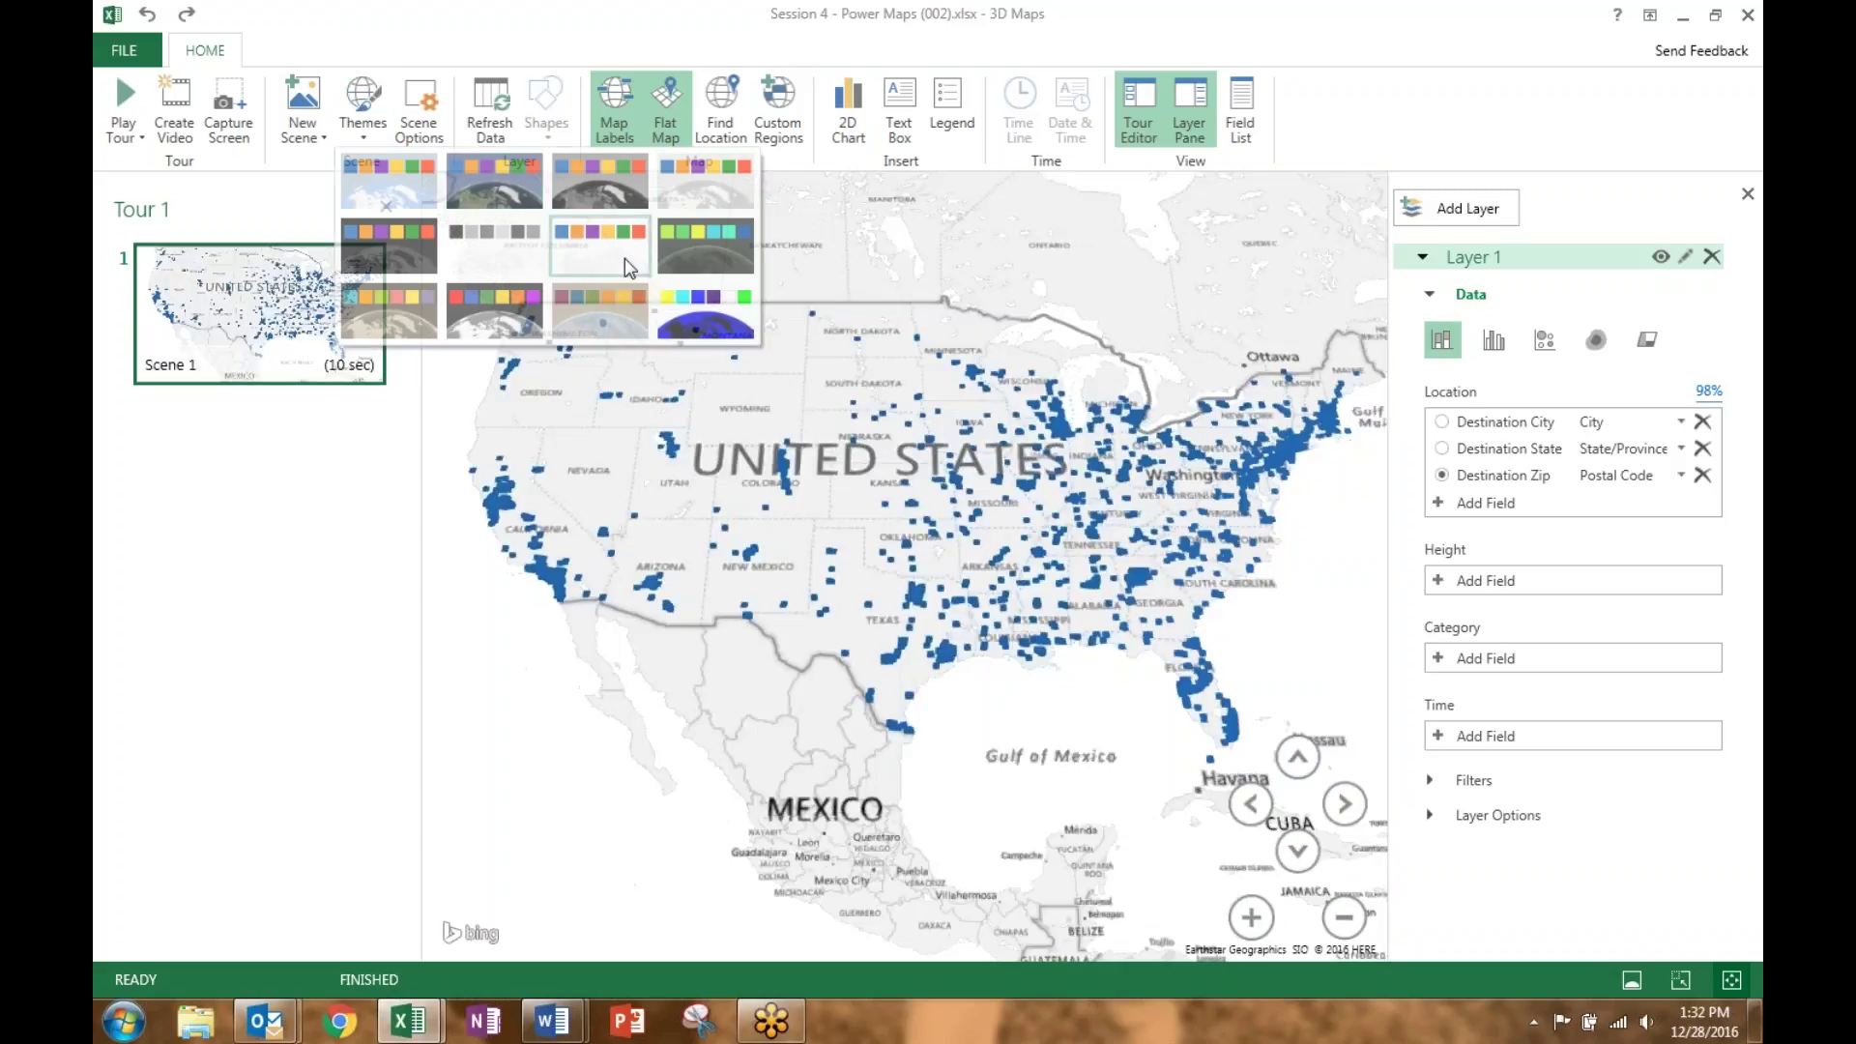
click(624, 258)
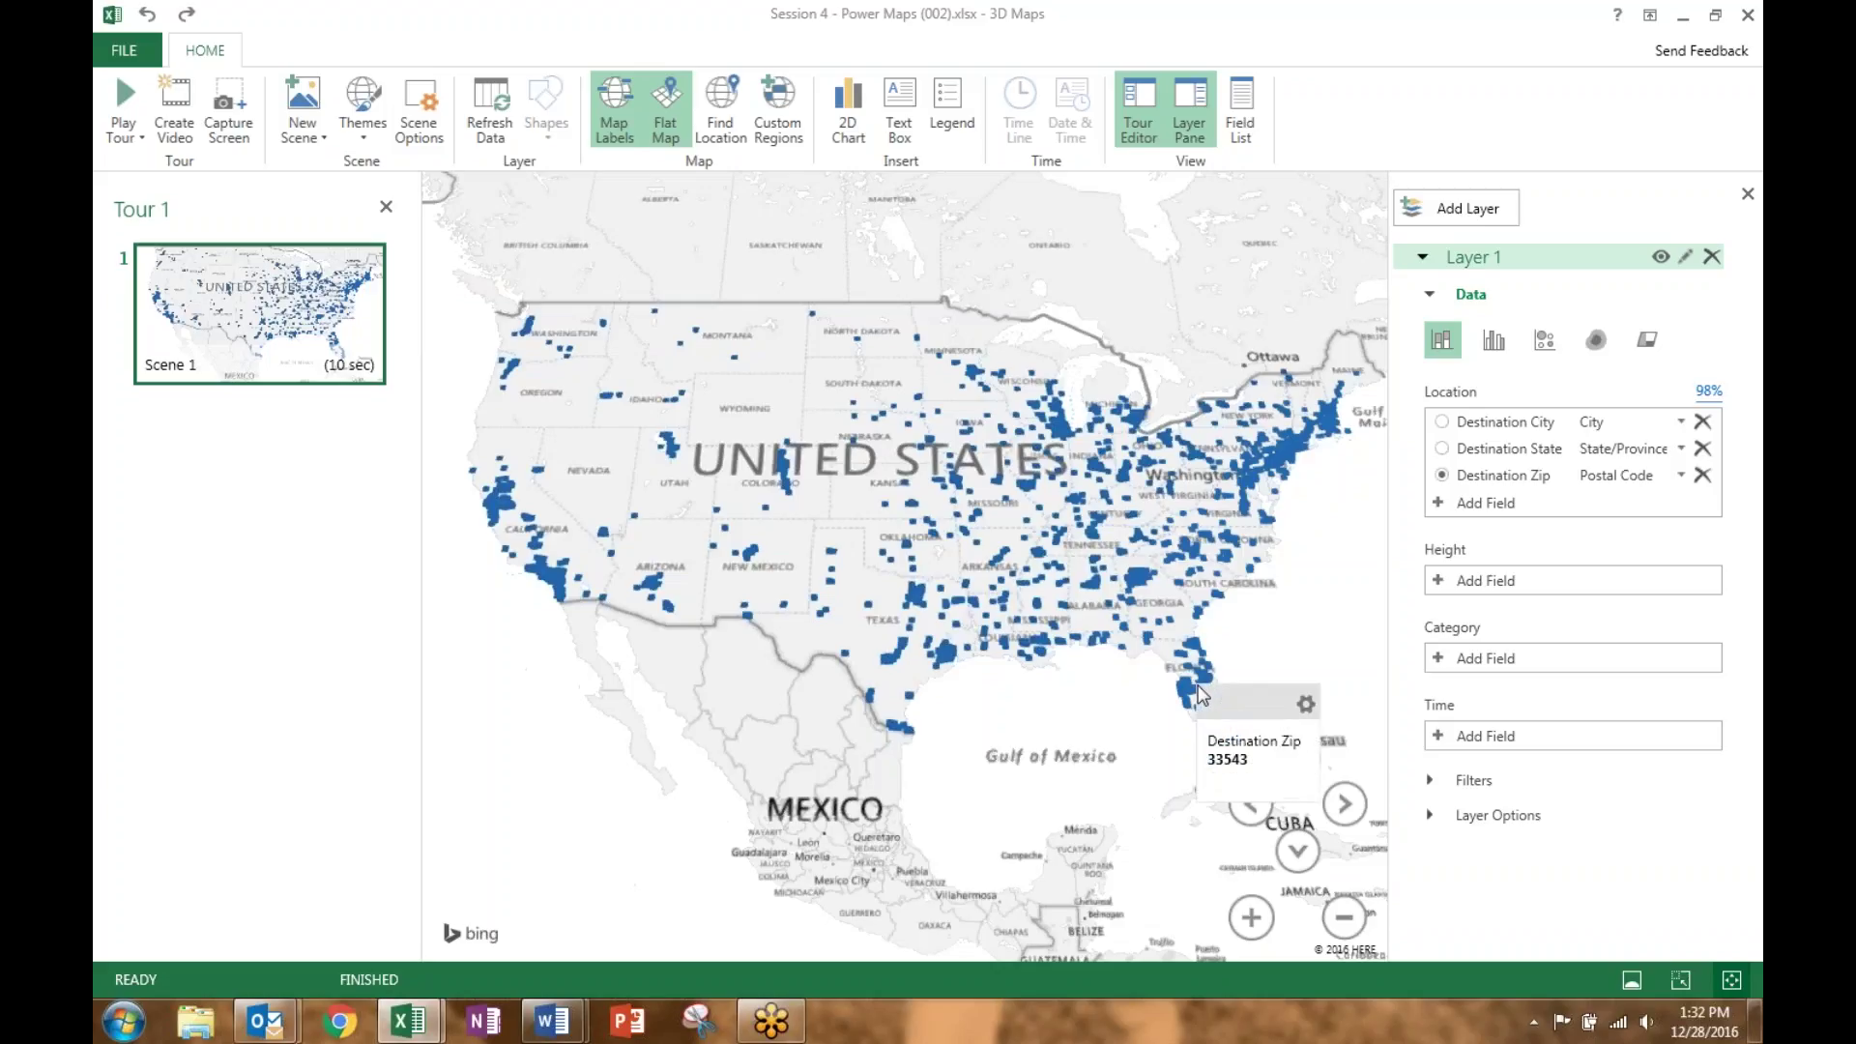
Add Weight as the height field of Layer 1, aggregated by Sum
click(1440, 582)
scroll(1680, 732, down, 2)
scroll(1680, 731, down, 3)
click(1494, 789)
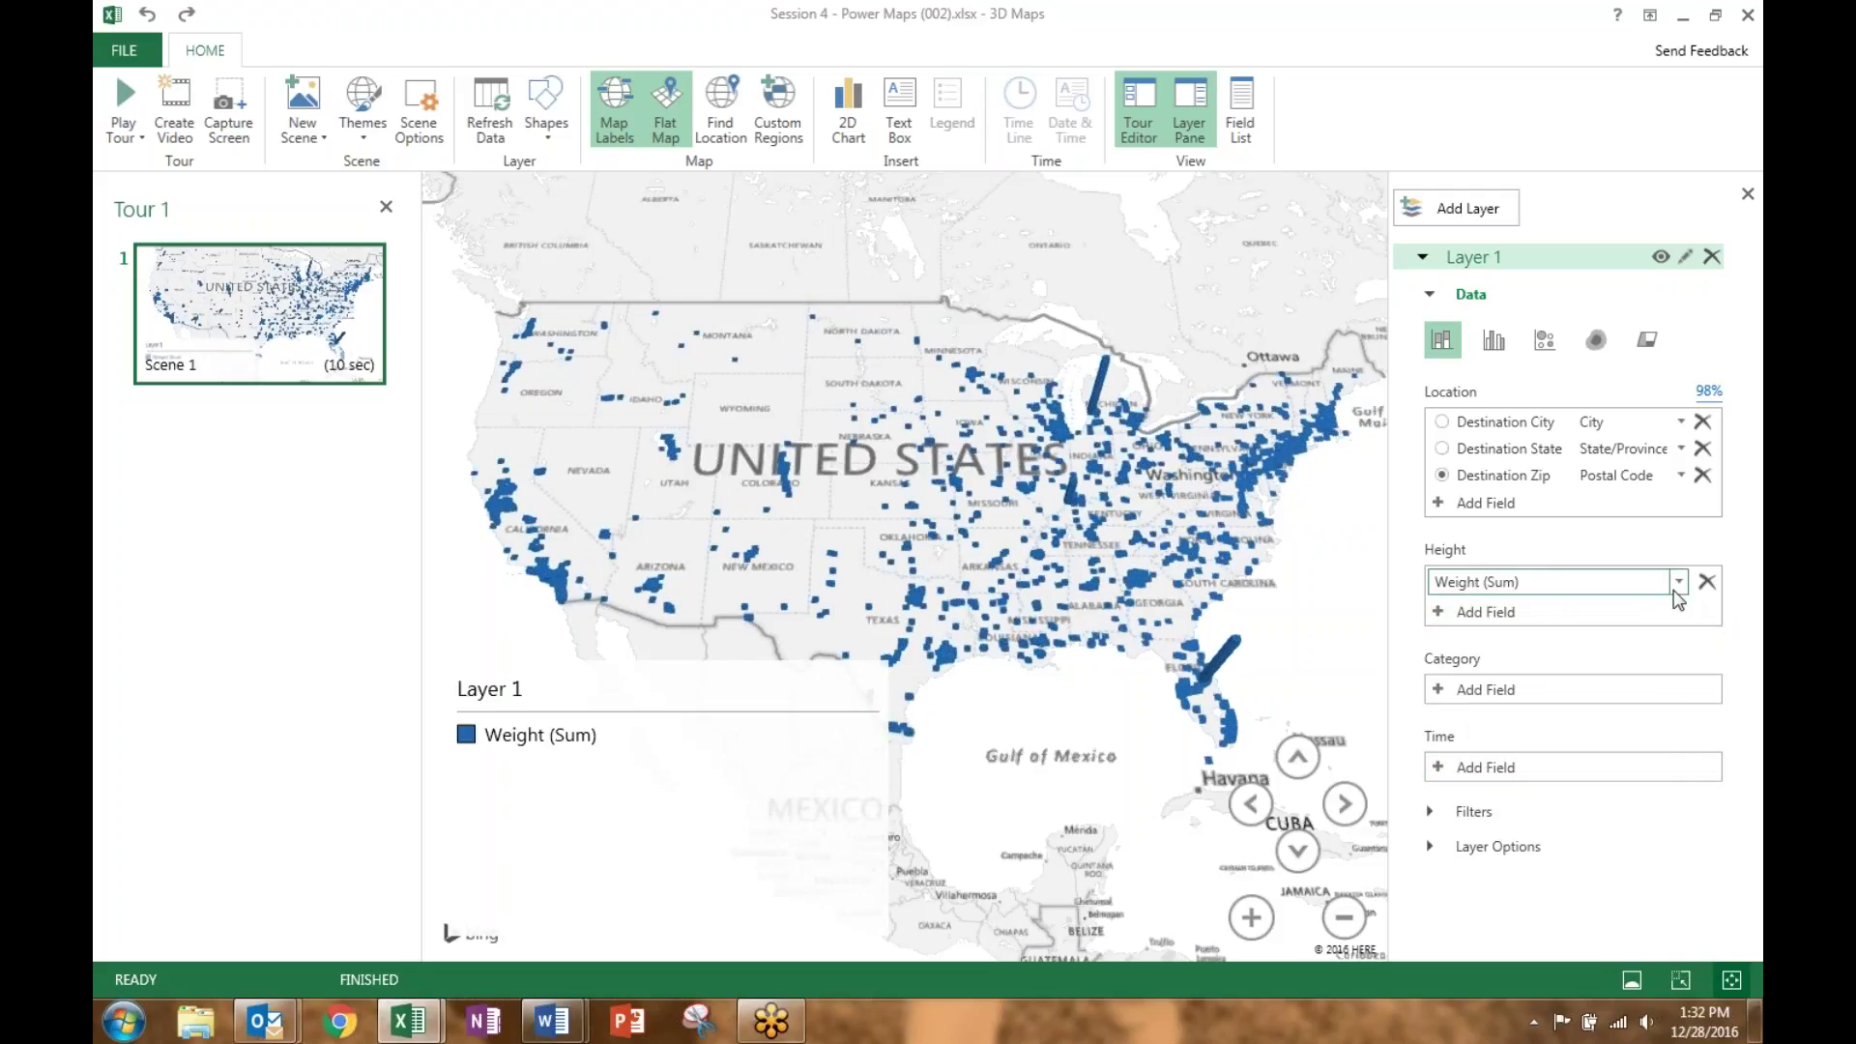
click(1679, 582)
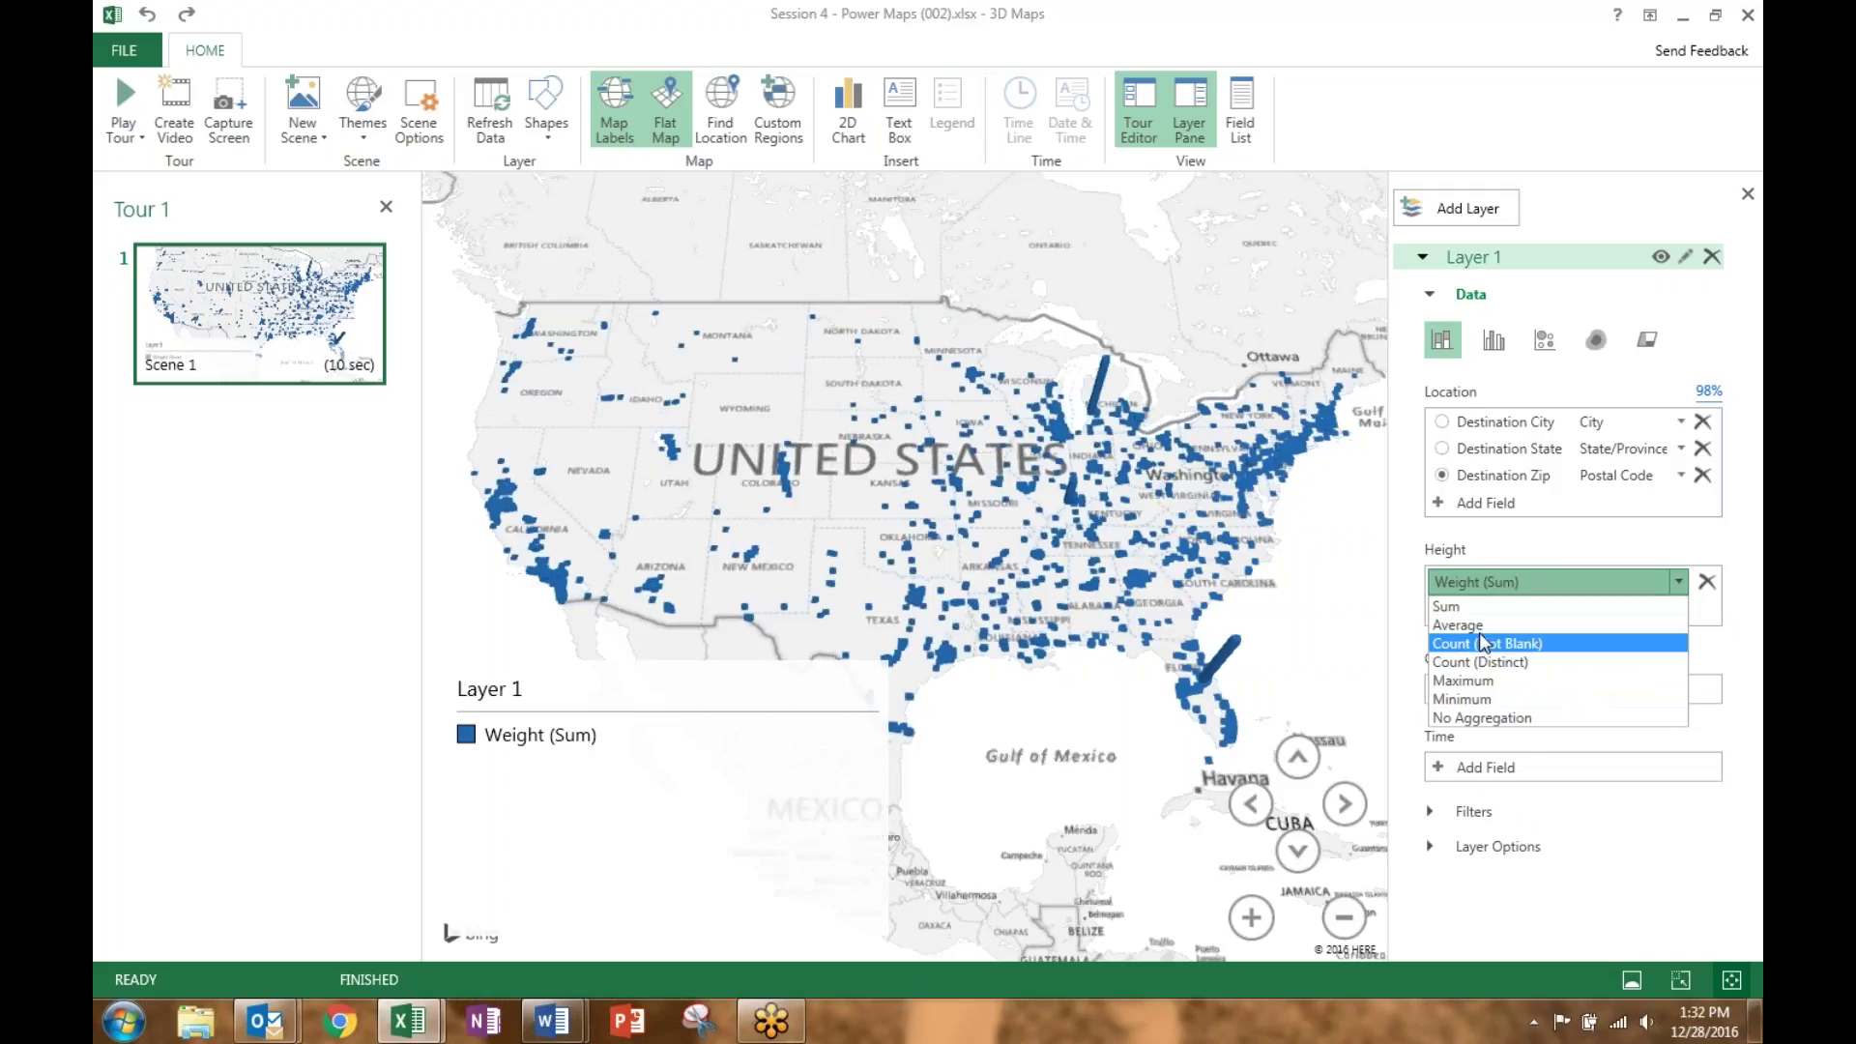
key(Up)
key(Return)
Shrink the Layer 1 legend, move it toward the map's lower edge and remove it
click(799, 750)
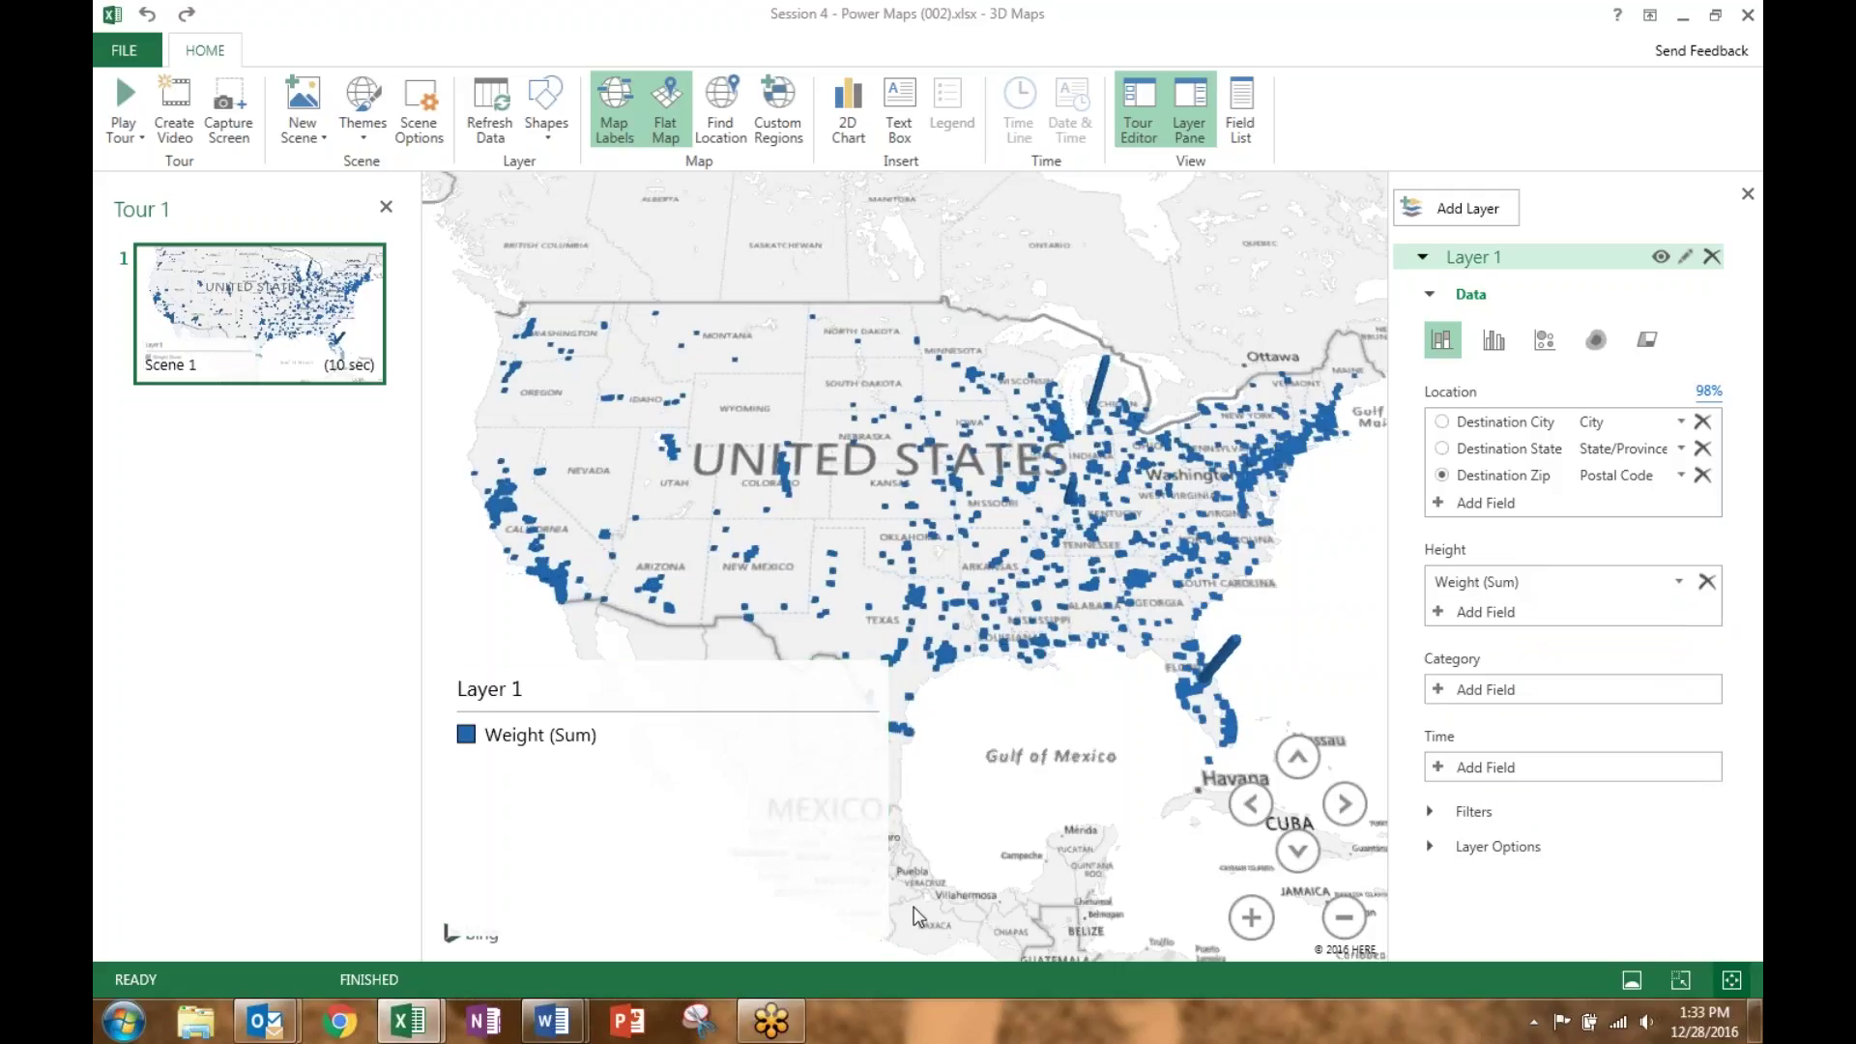
drag(890, 938, 636, 791)
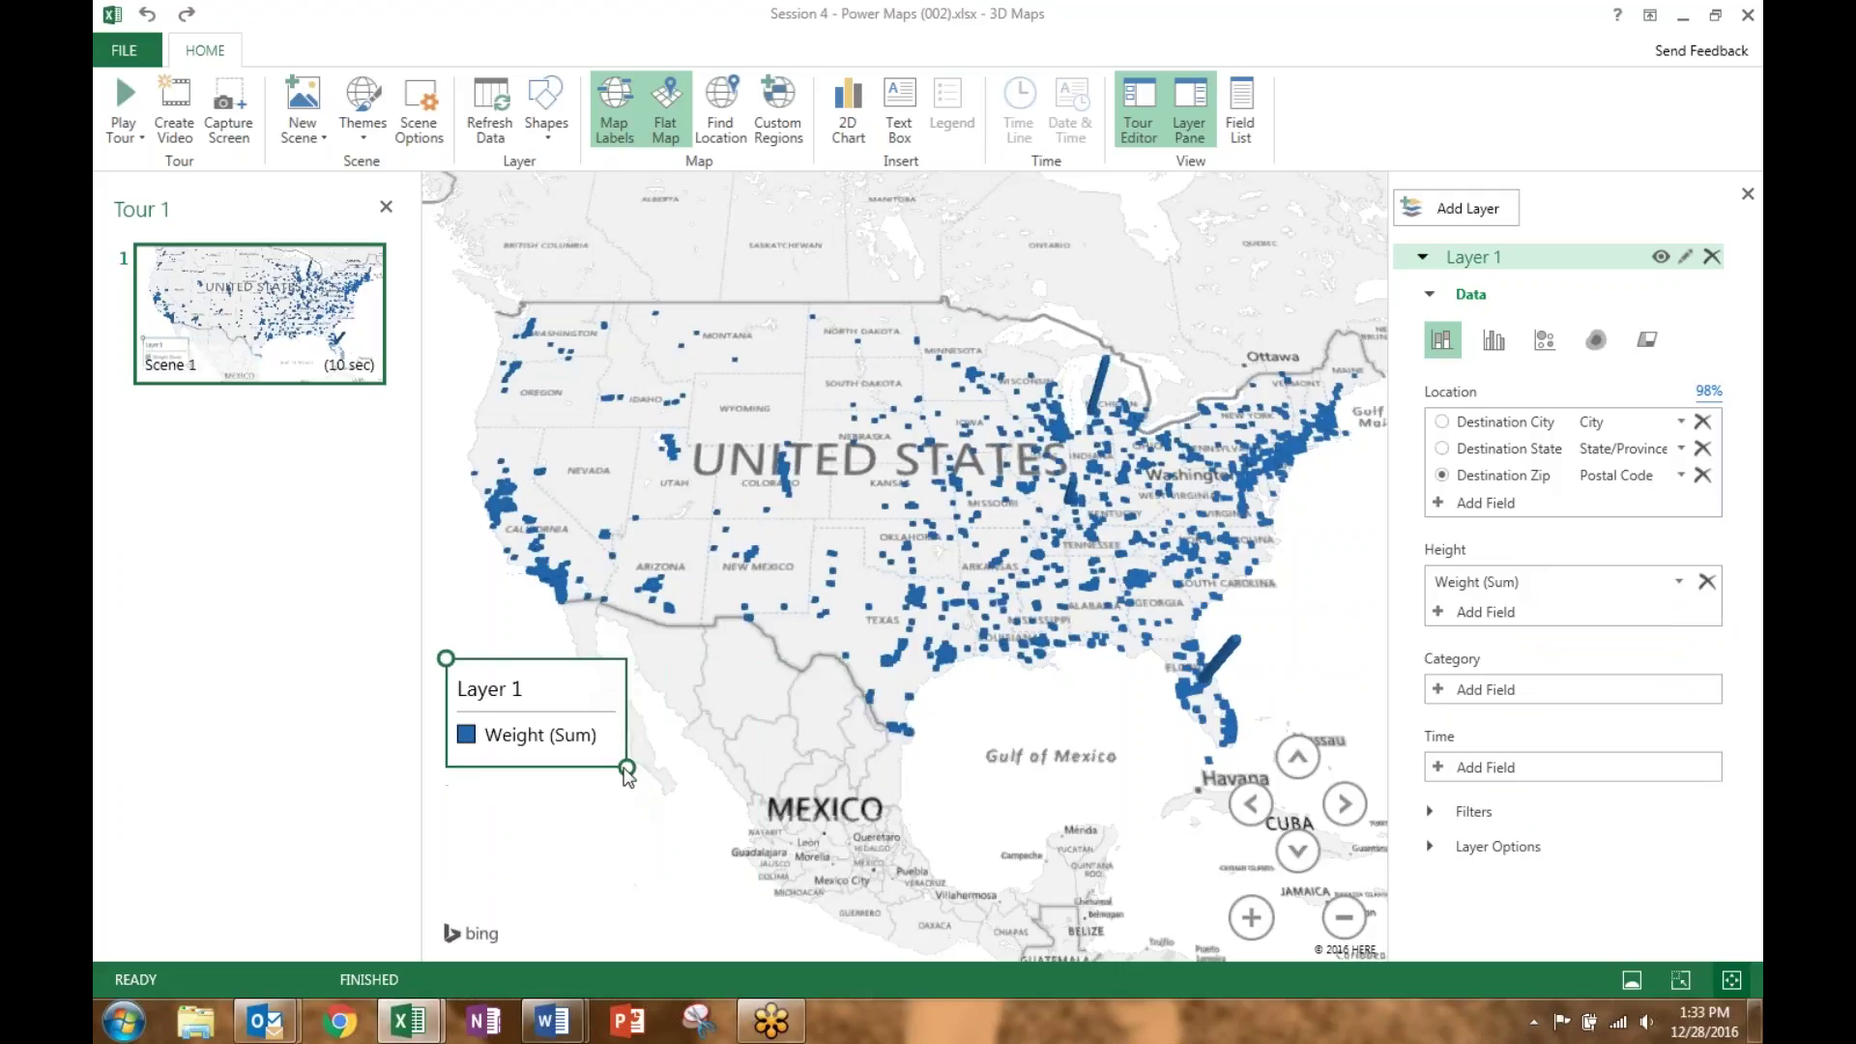
drag(582, 679, 526, 874)
right_click(534, 882)
click(592, 850)
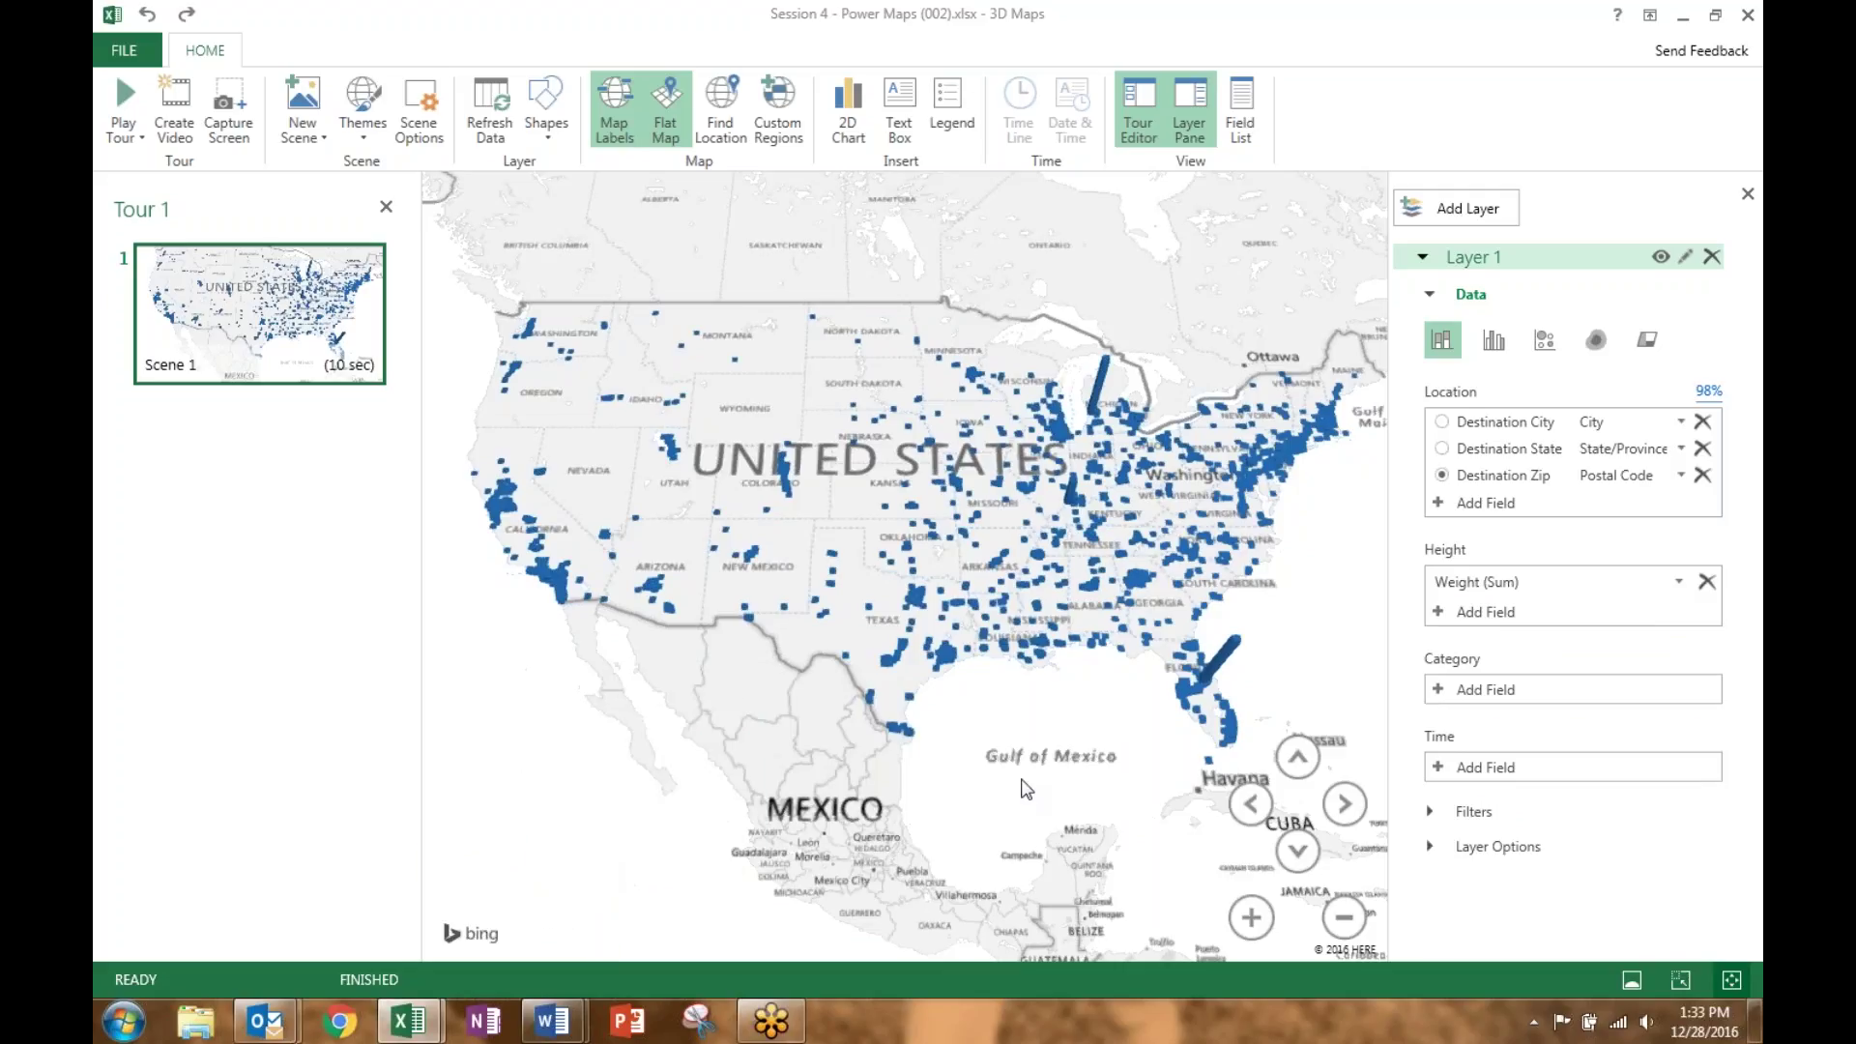
Set WM? as the category field of Layer 1 so the weight columns are split by it
click(1297, 851)
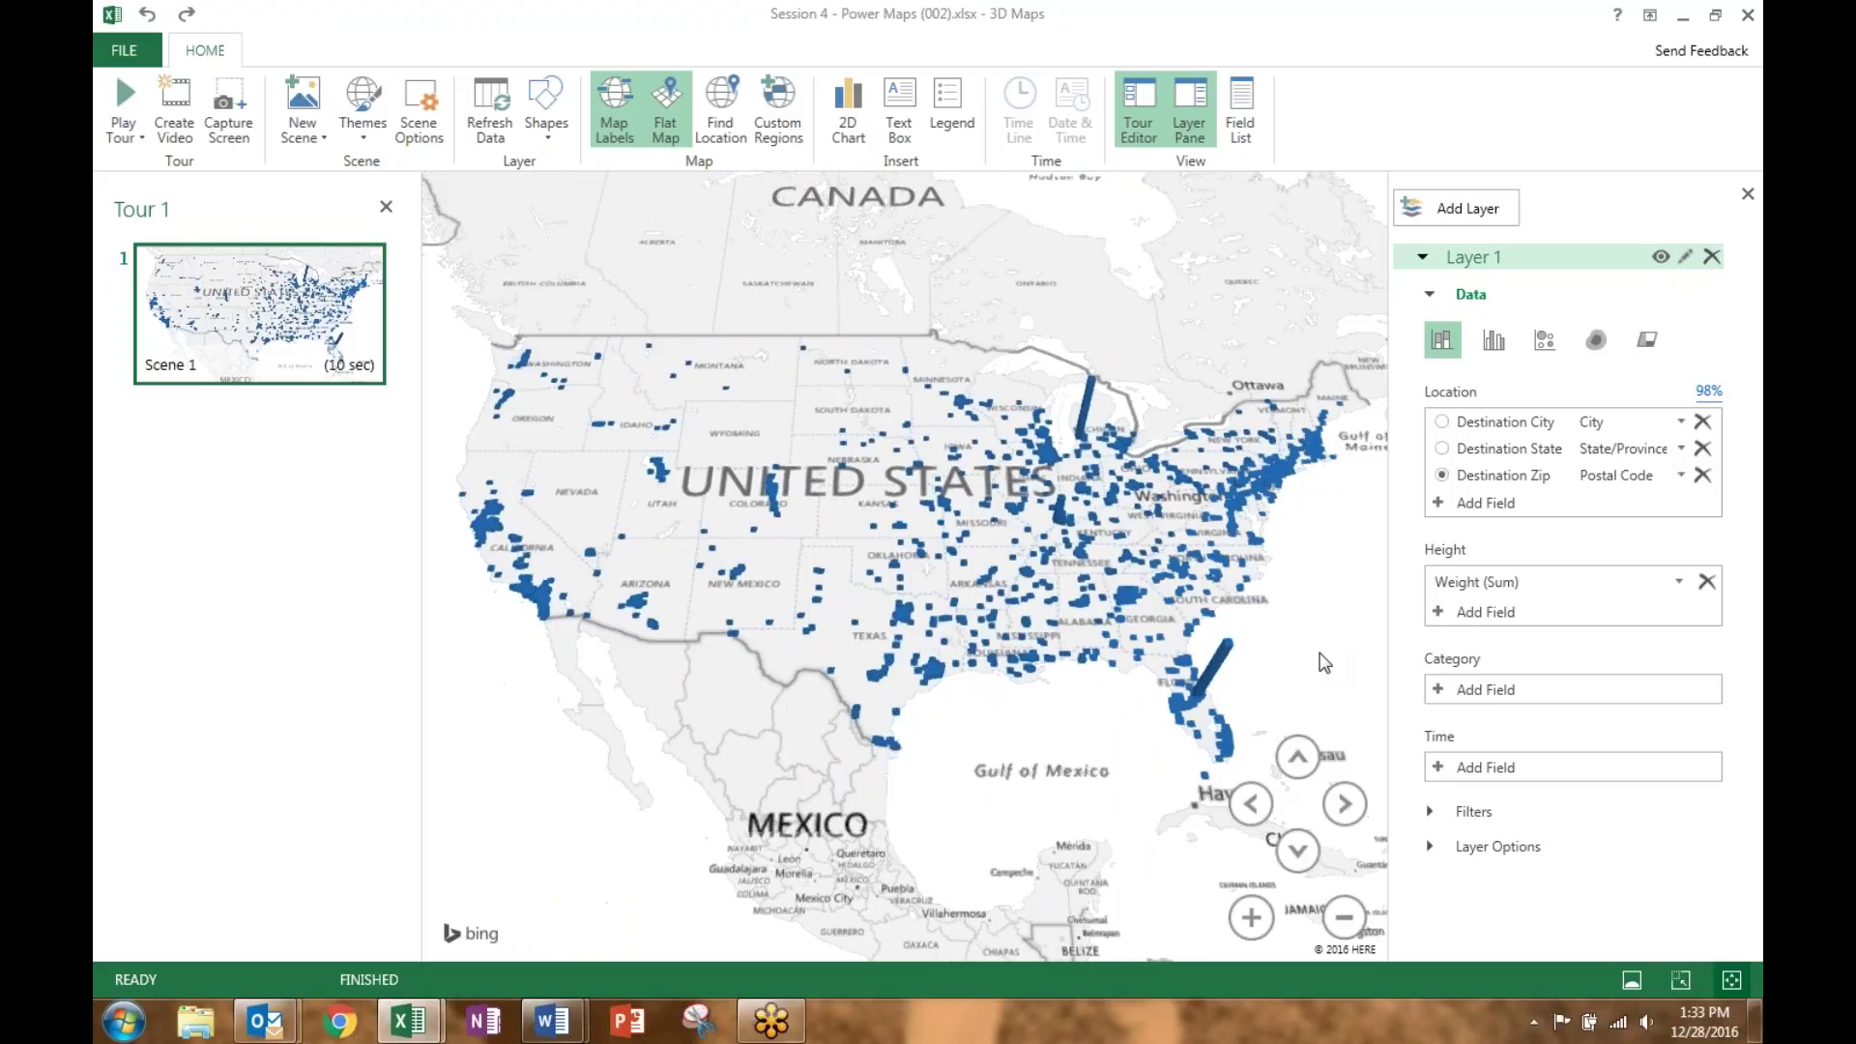
click(1440, 690)
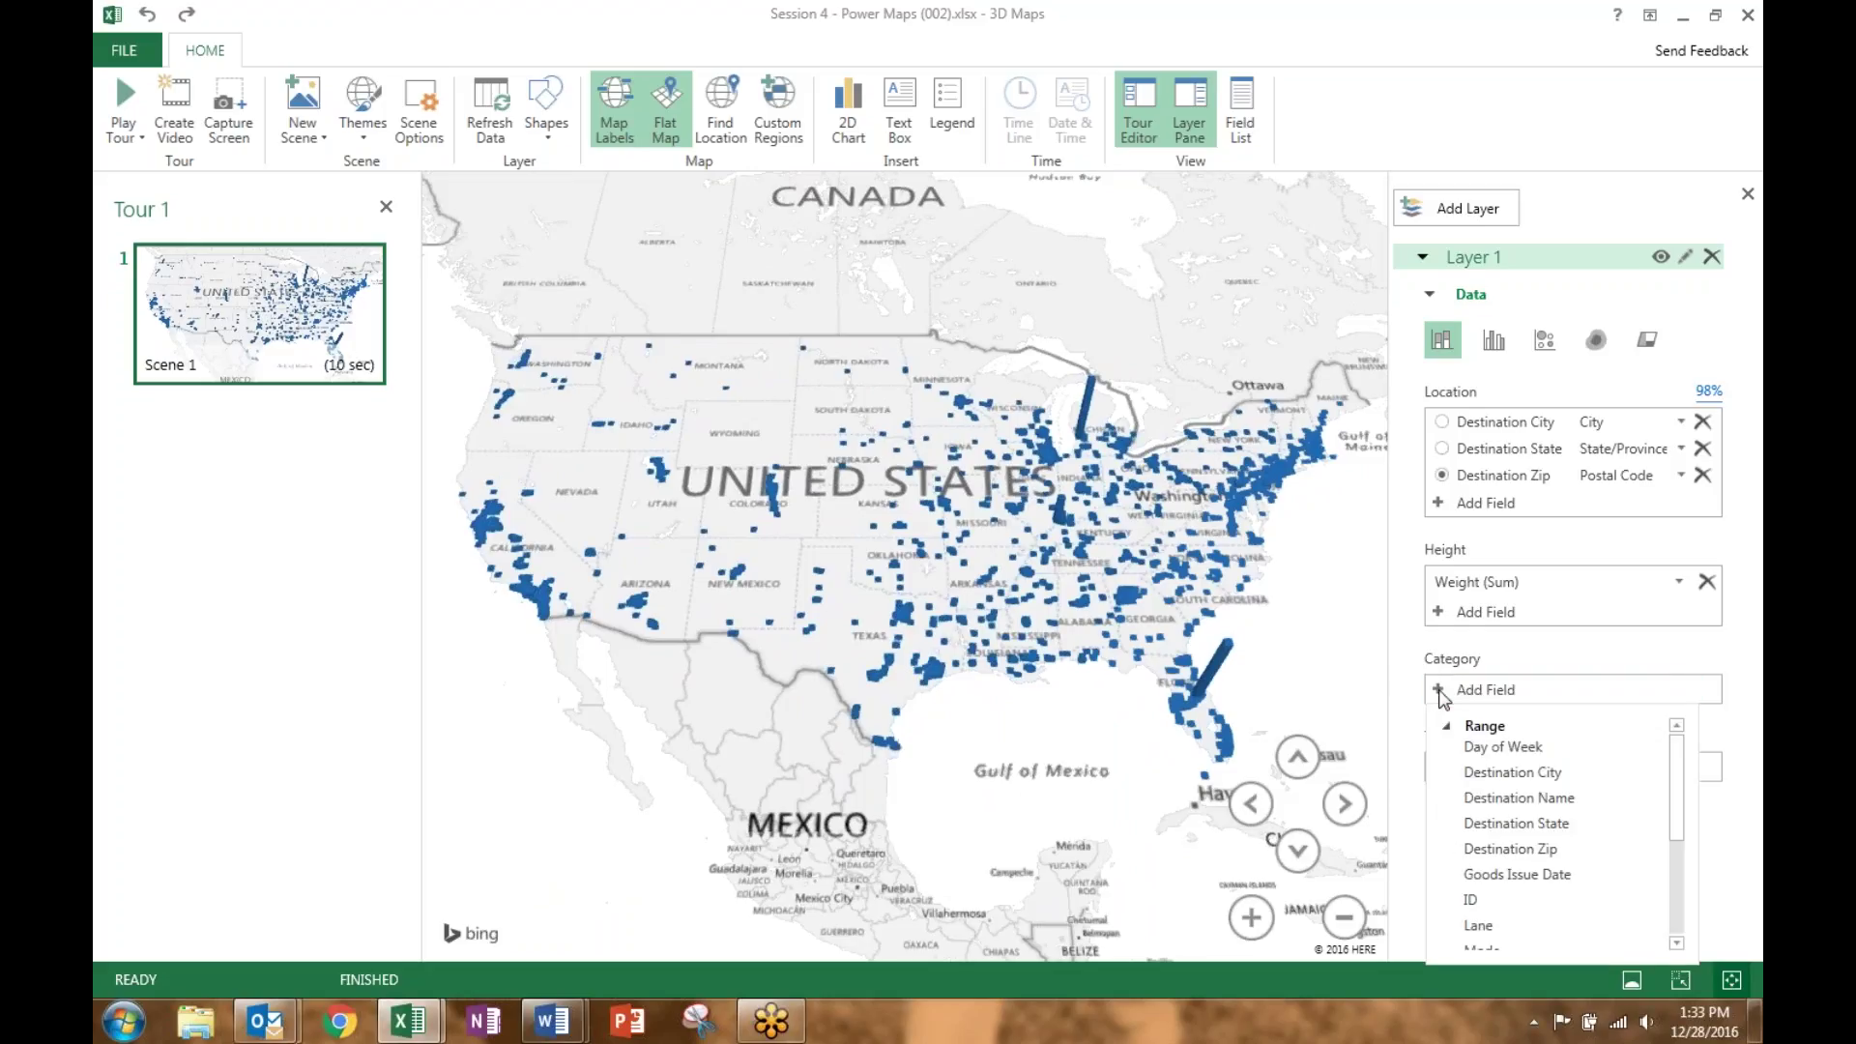
click(1411, 655)
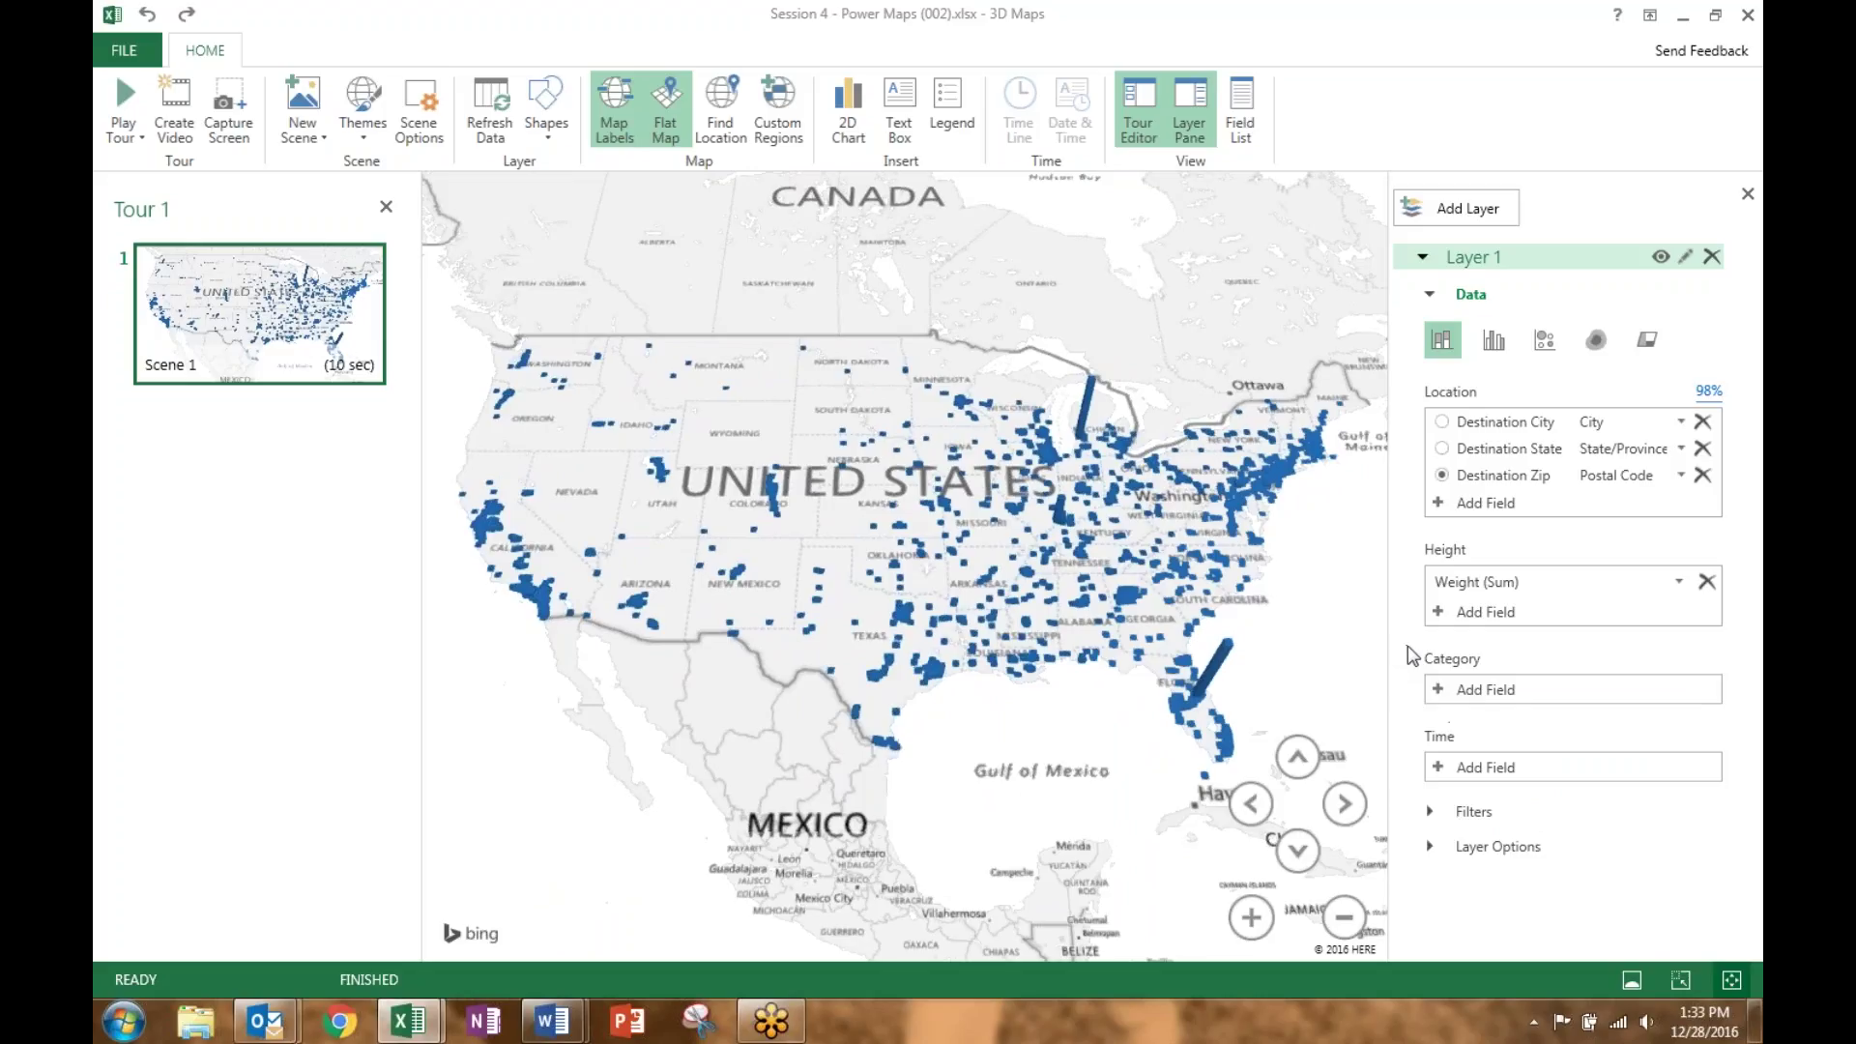
click(1450, 689)
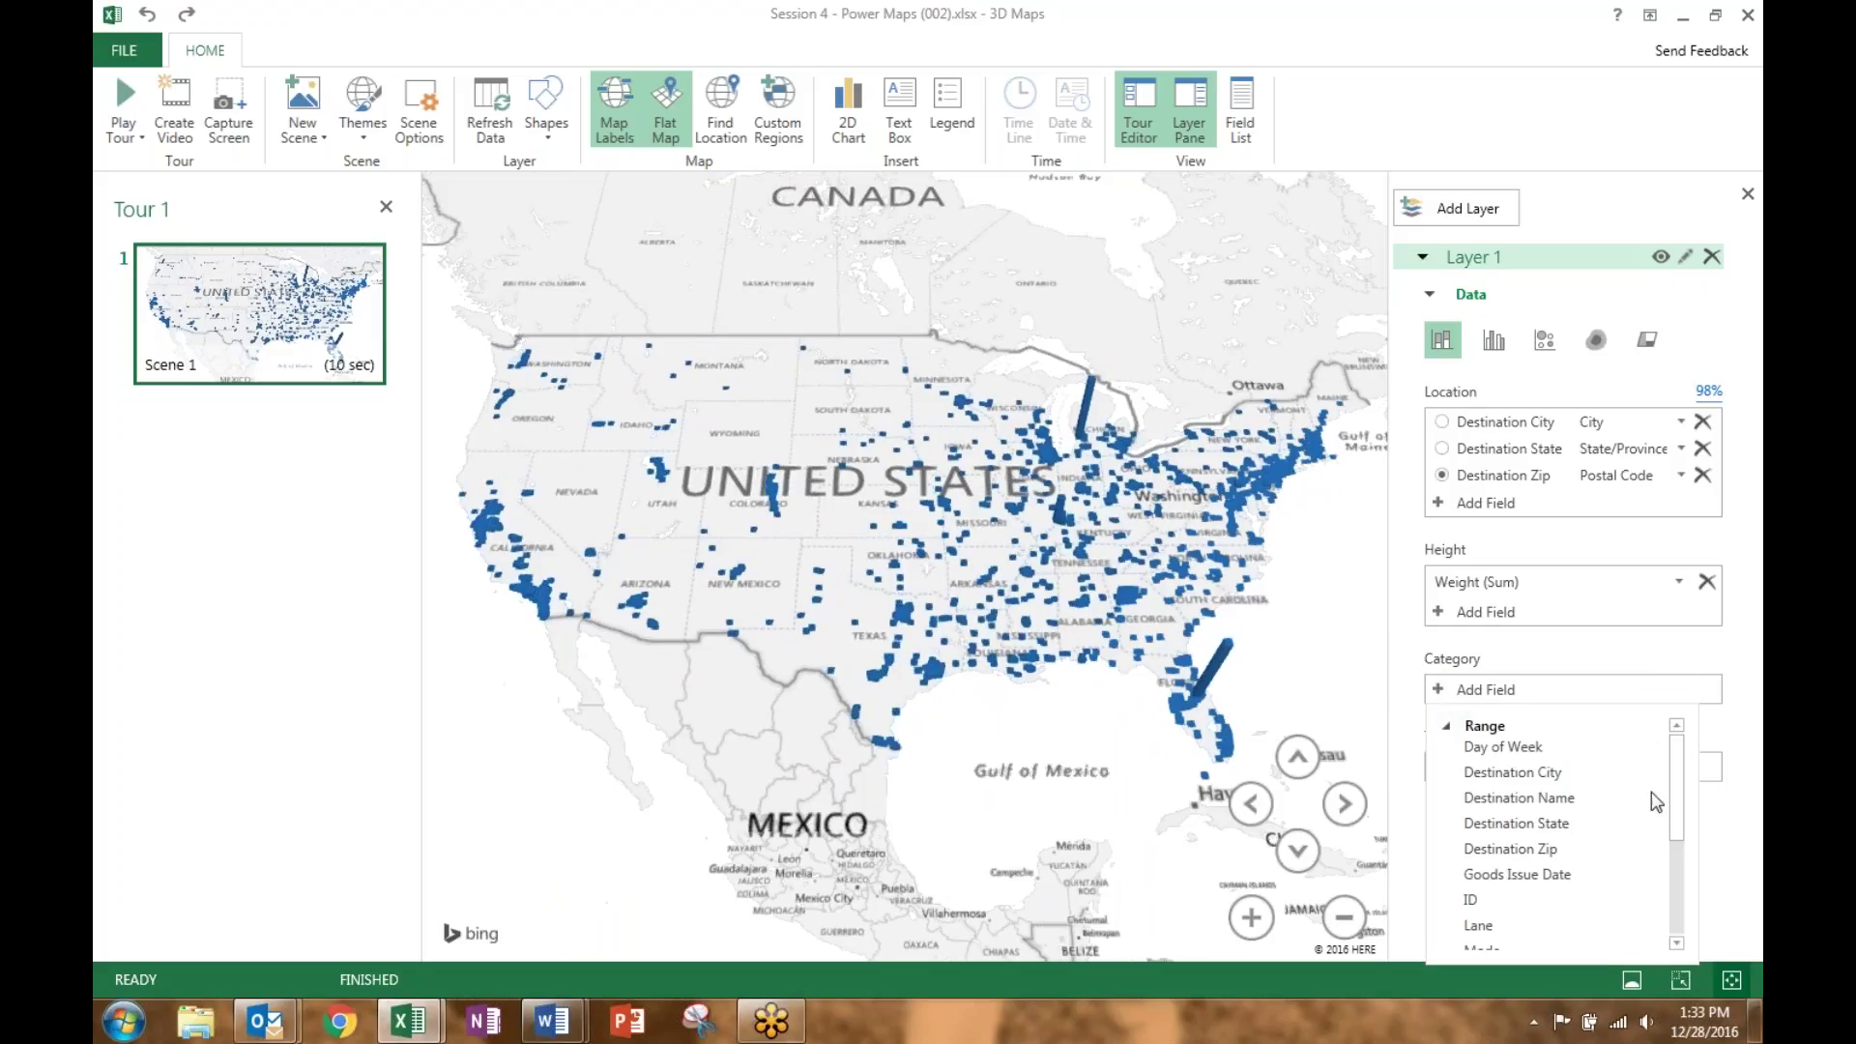
drag(1677, 807, 1686, 891)
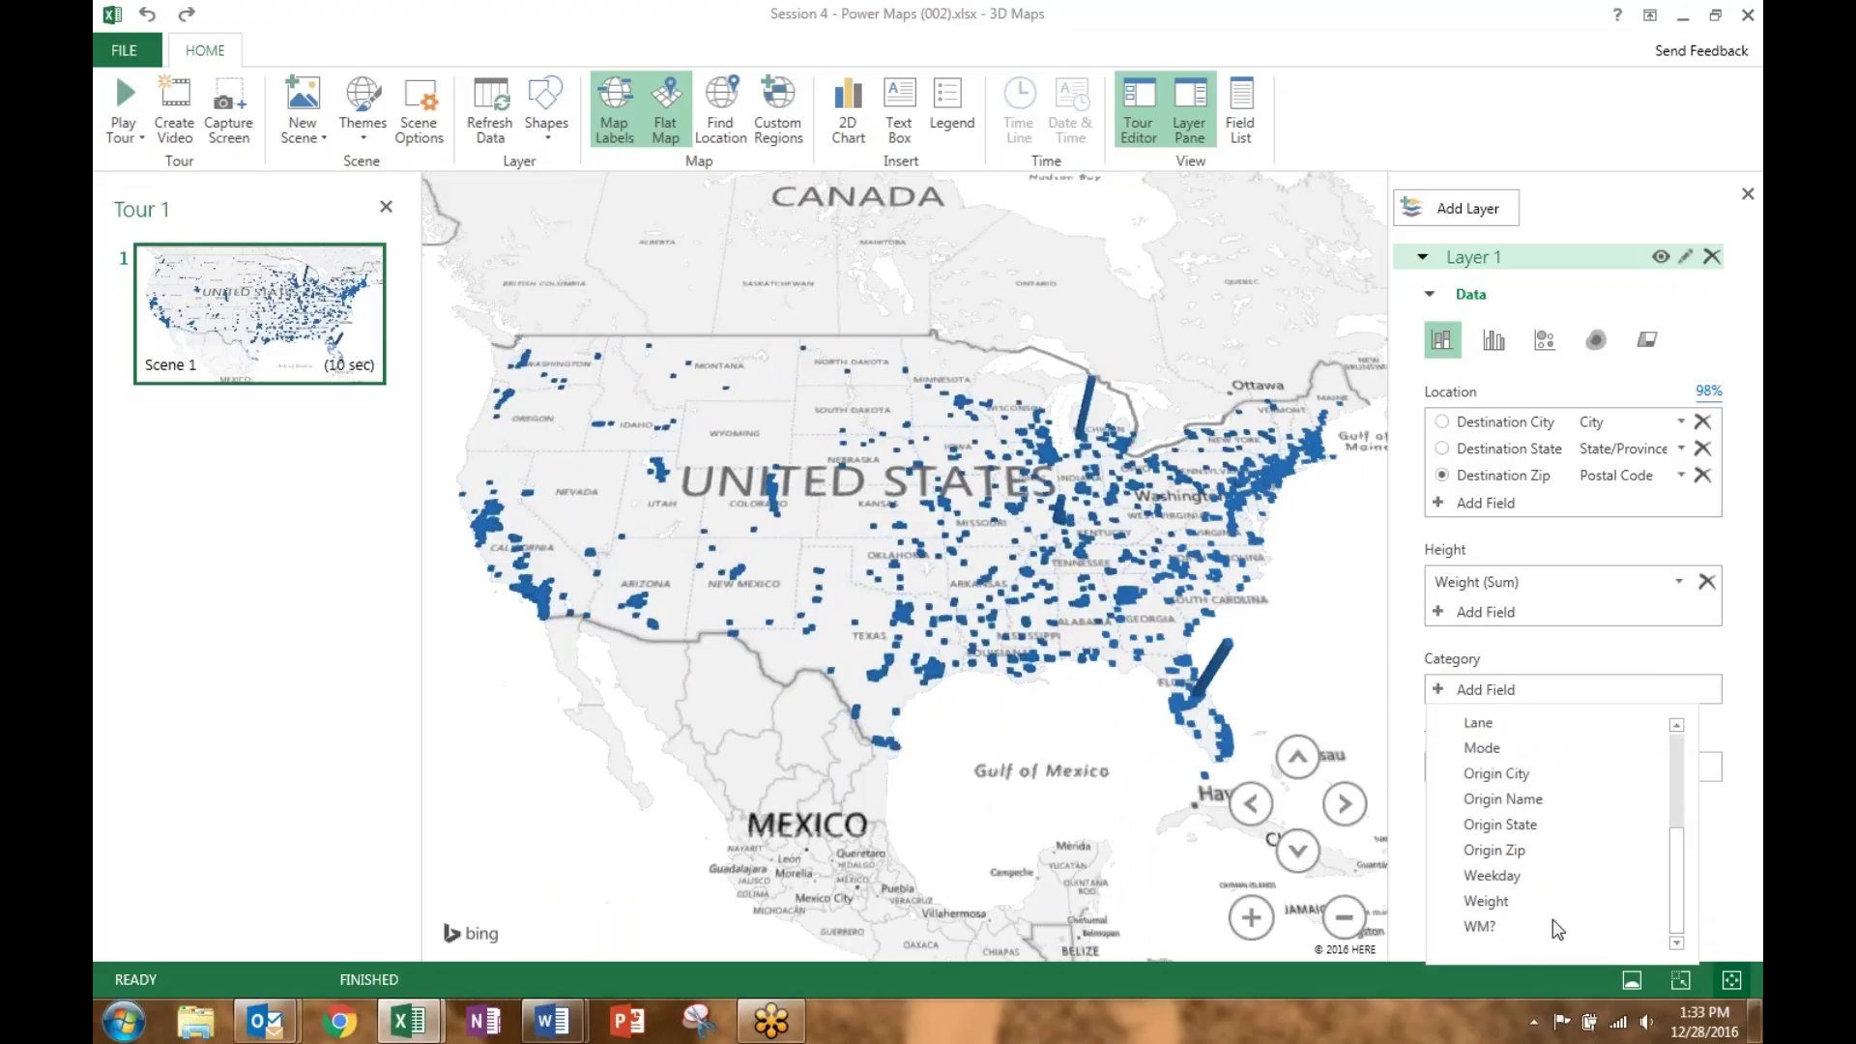
click(1481, 926)
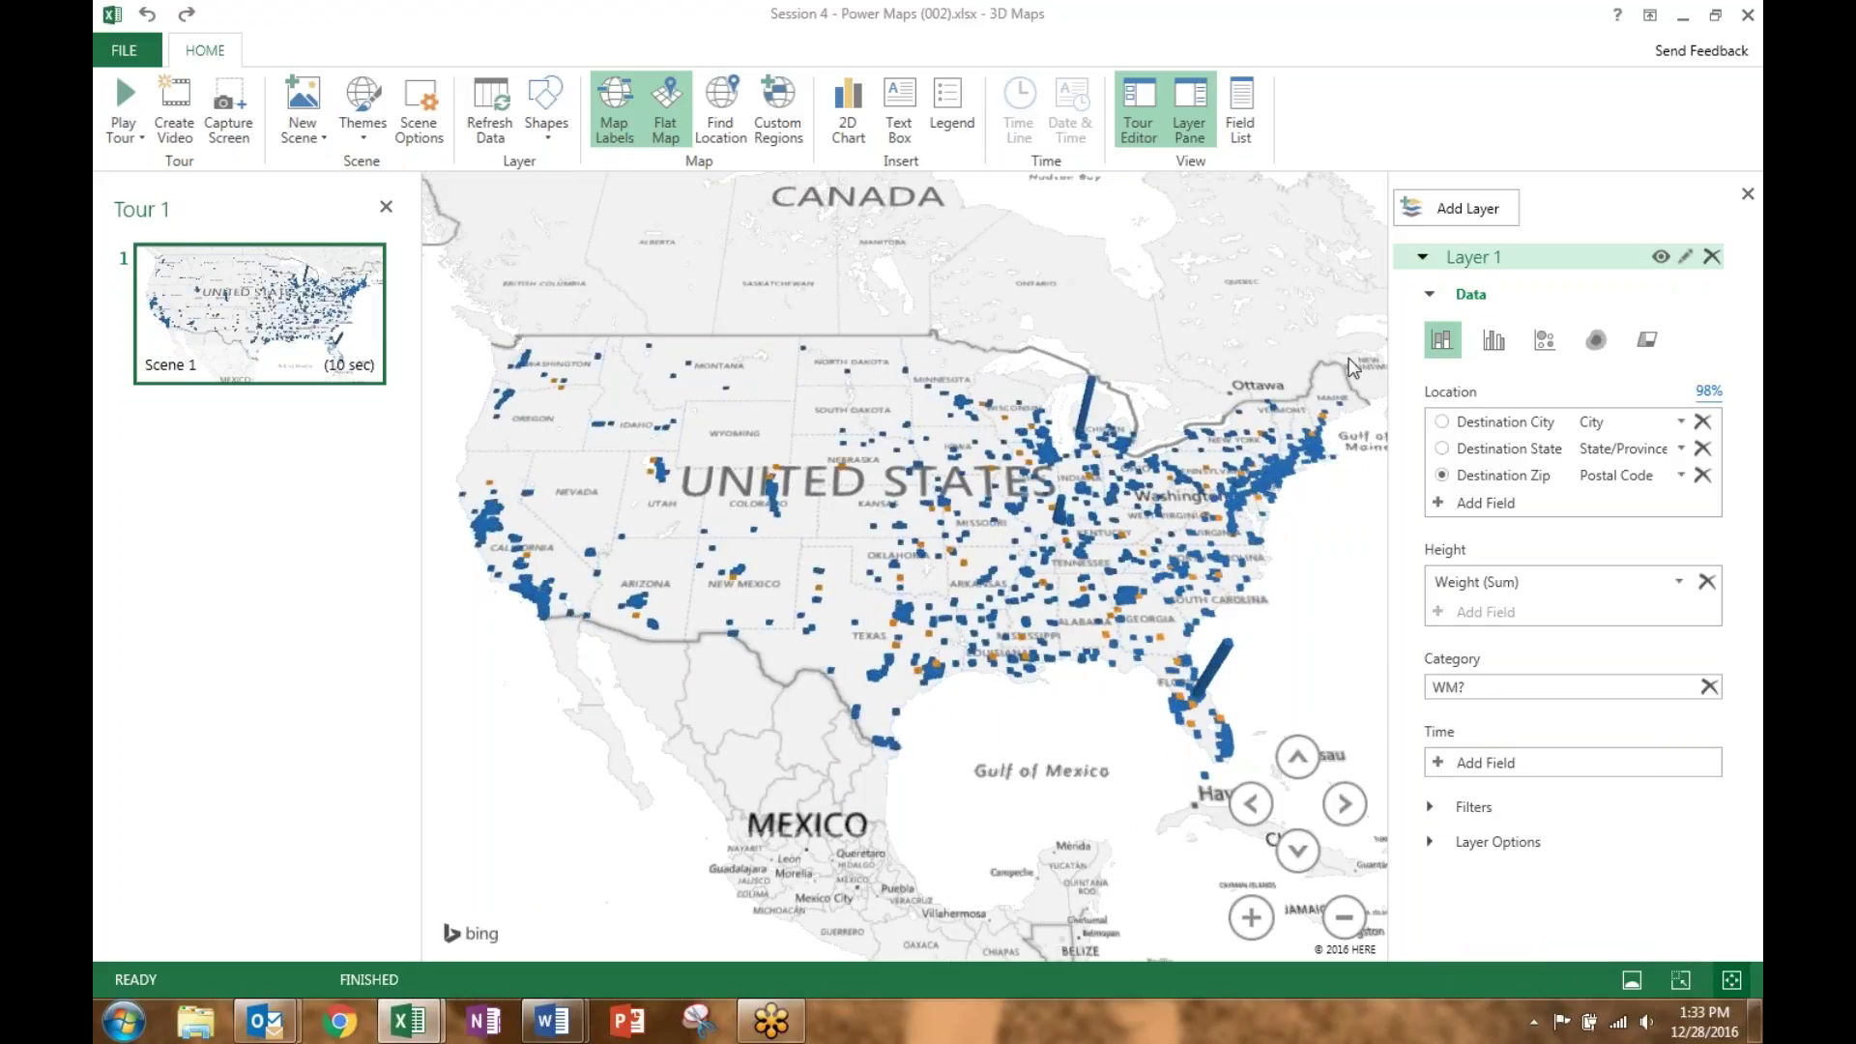
Add a legend for Layer 1 and shrink it to a small box in the map's lower-left corner
click(951, 142)
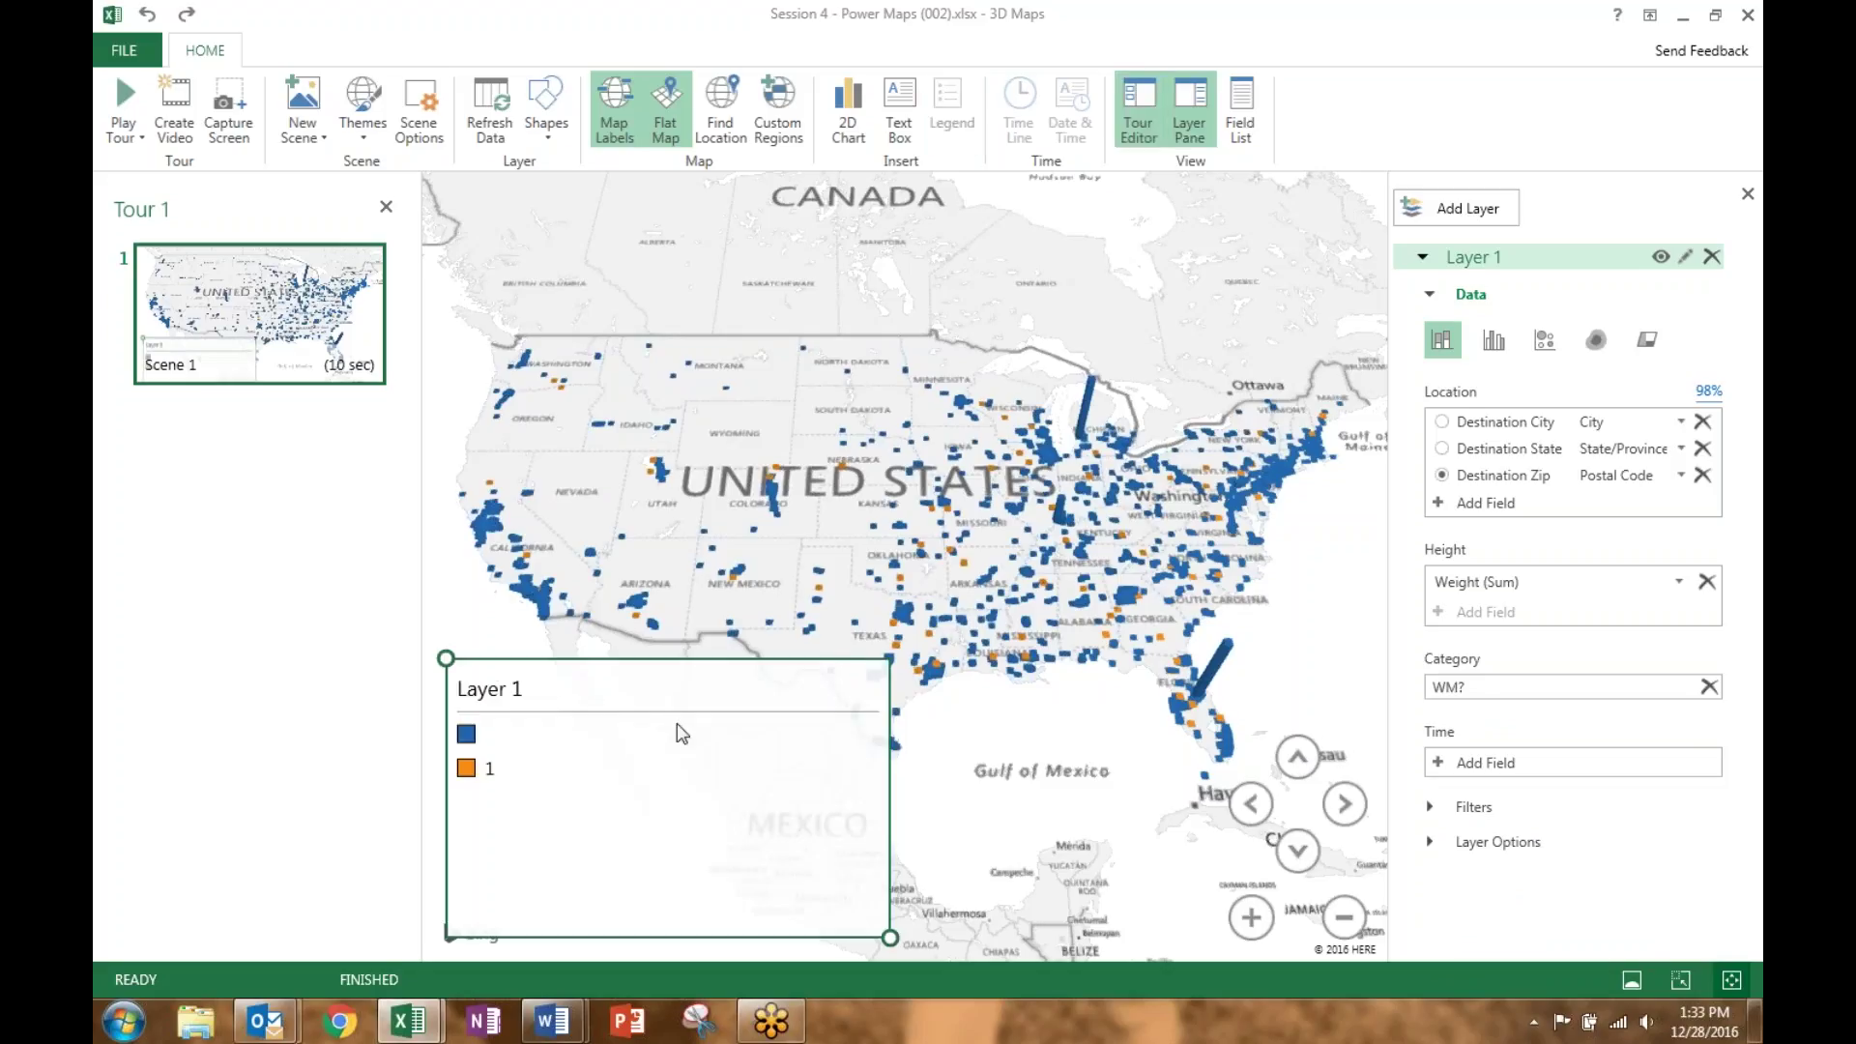
drag(448, 669, 450, 808)
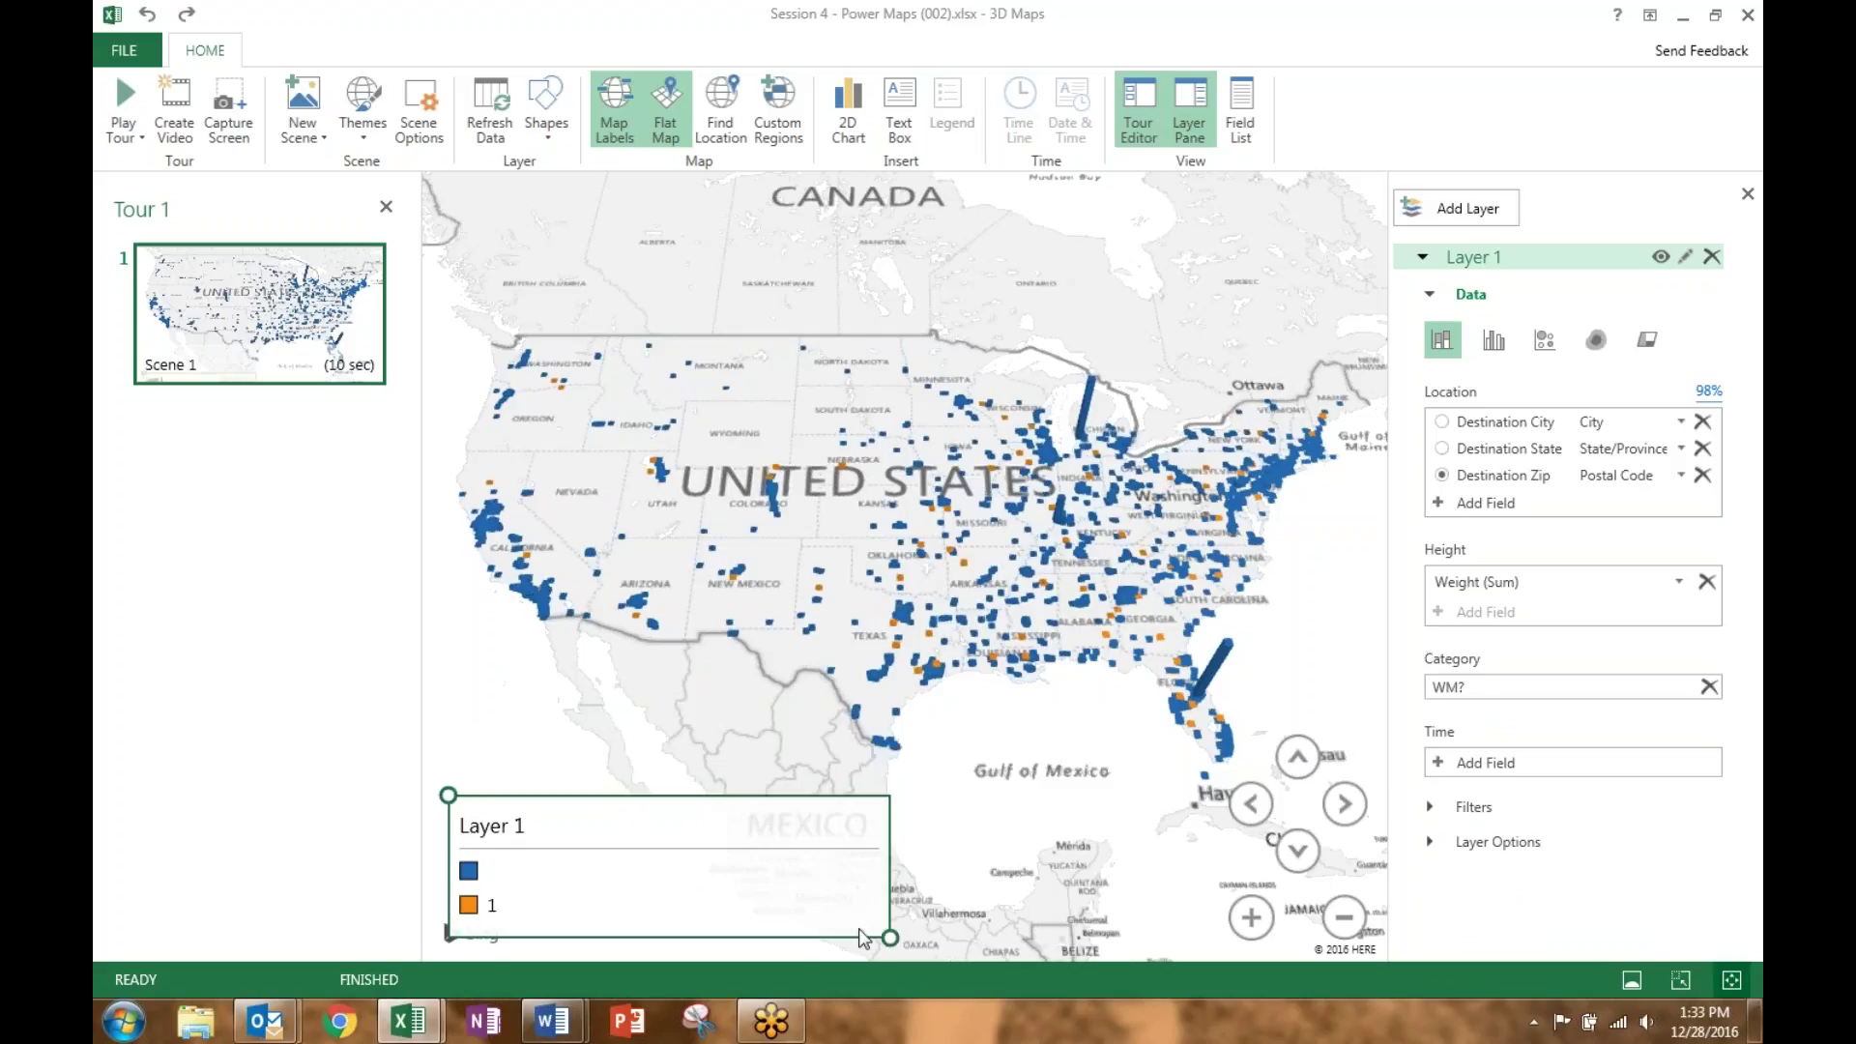
drag(890, 937, 538, 937)
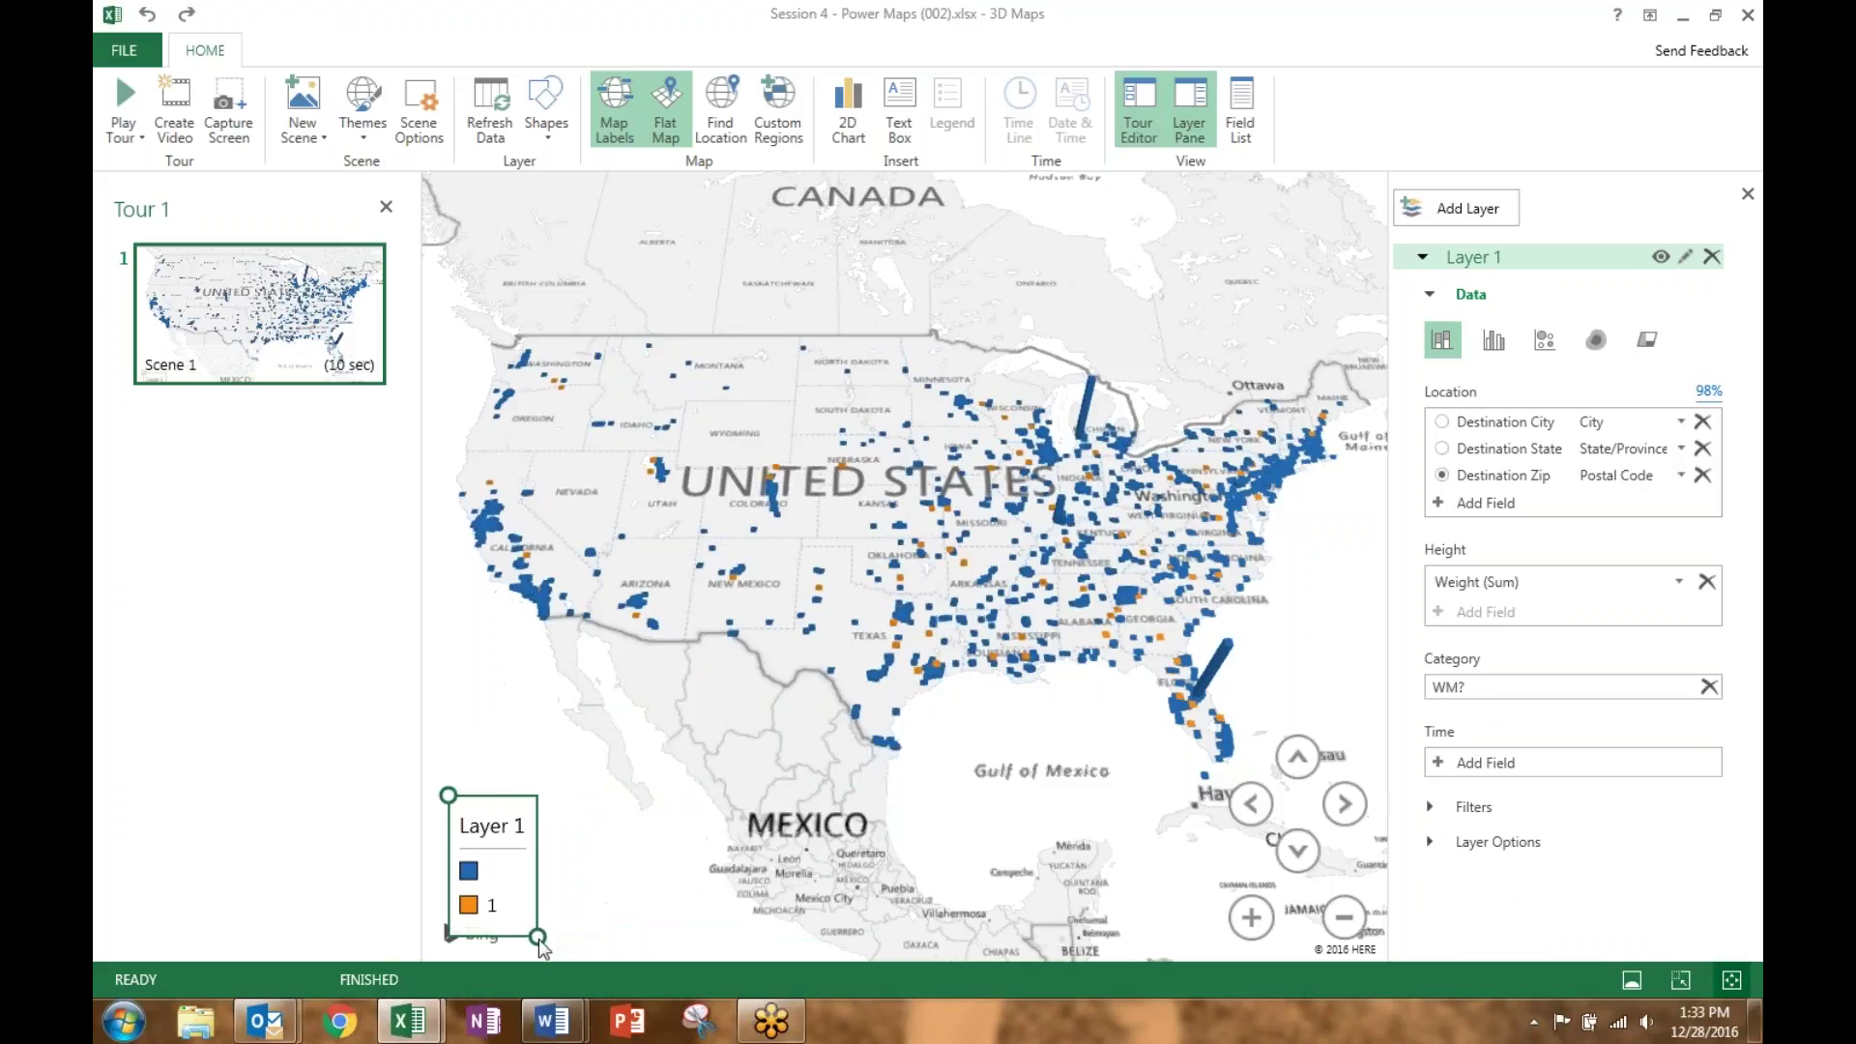
click(1174, 807)
click(461, 914)
click(816, 833)
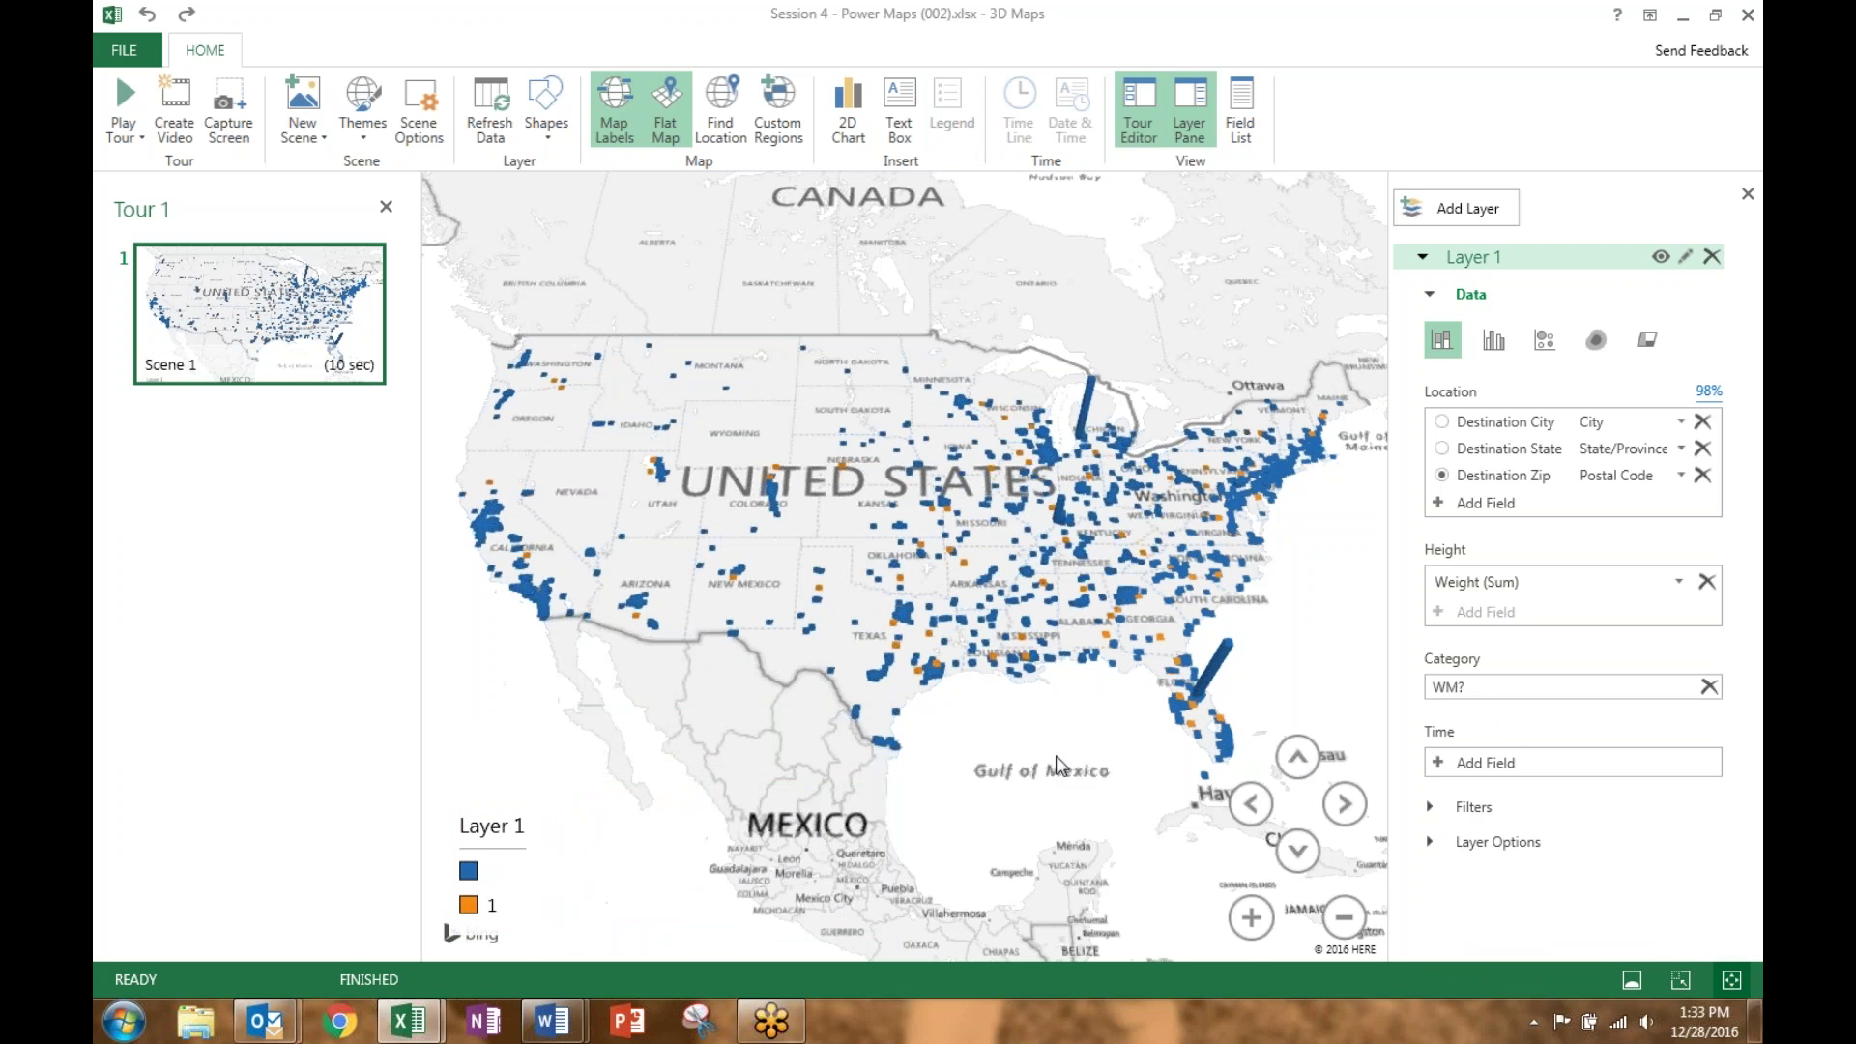
Filter Layer 1 by the WM? field, keeping only records with the value 1
scroll(1152, 705, up, 5)
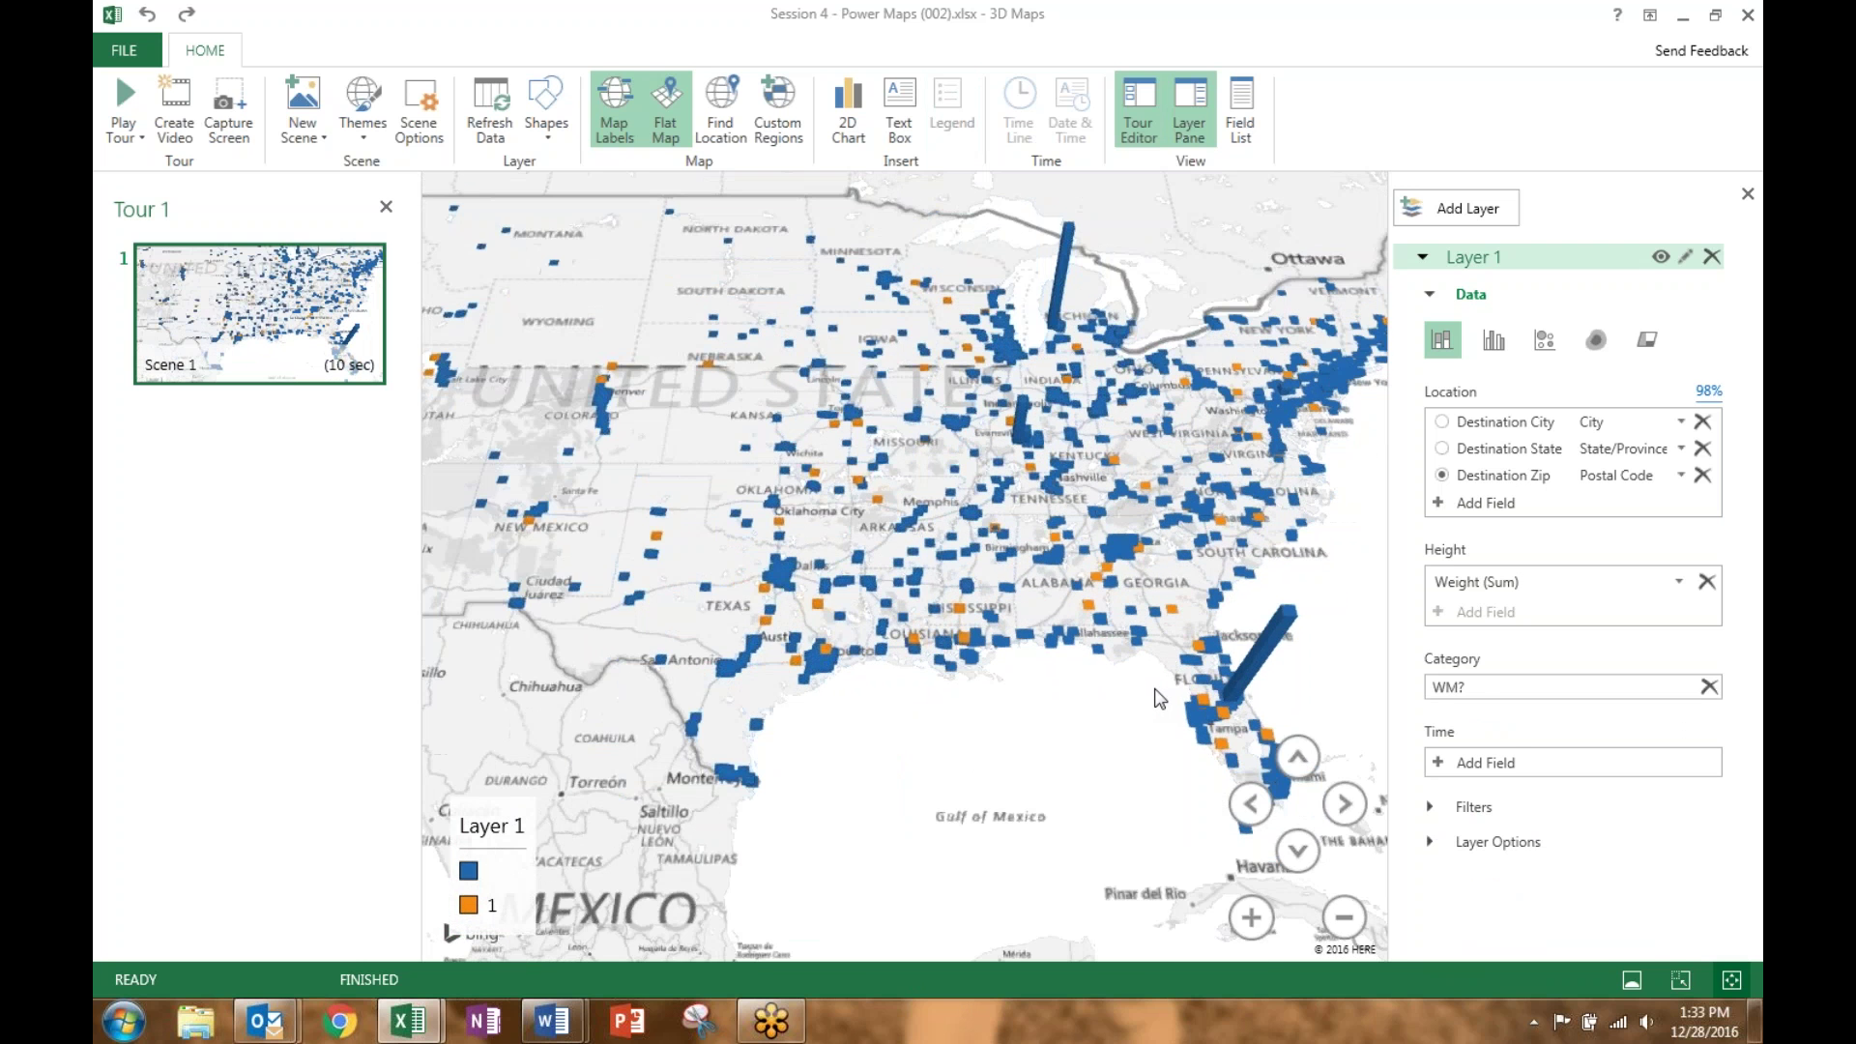
drag(1137, 700, 1042, 732)
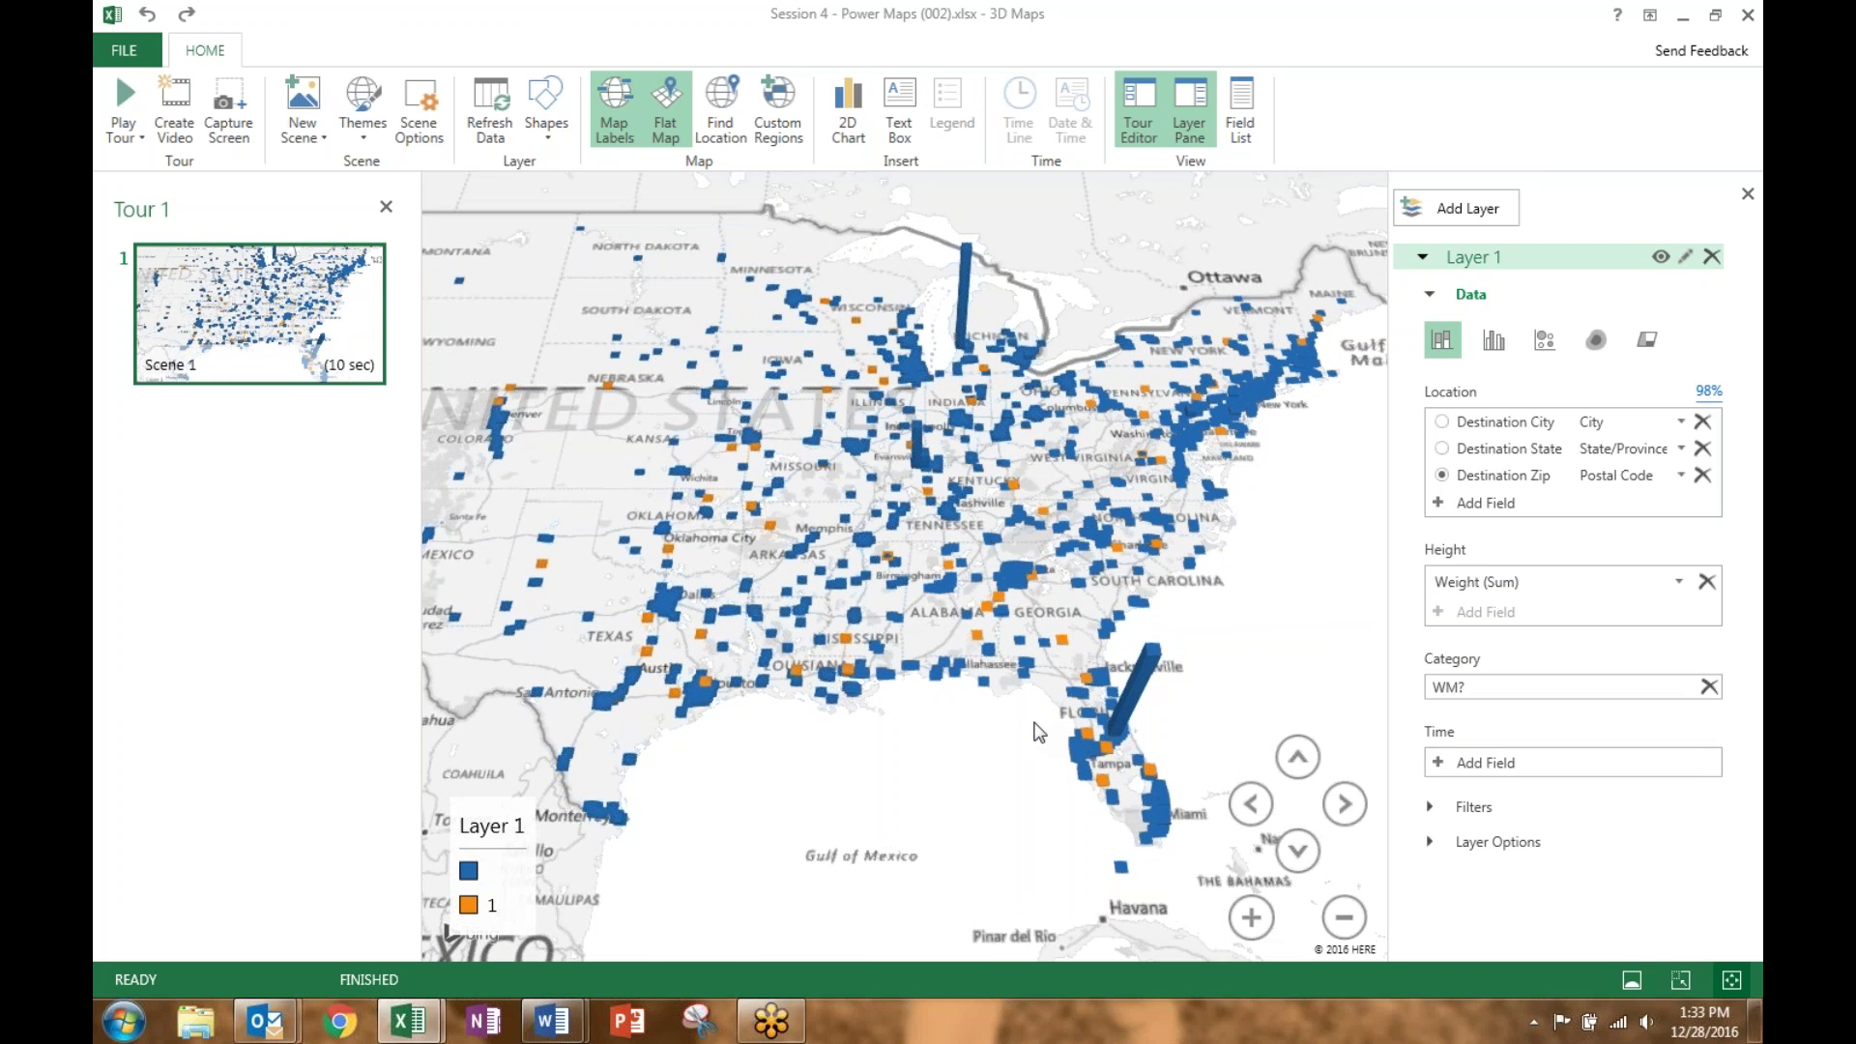
click(1432, 810)
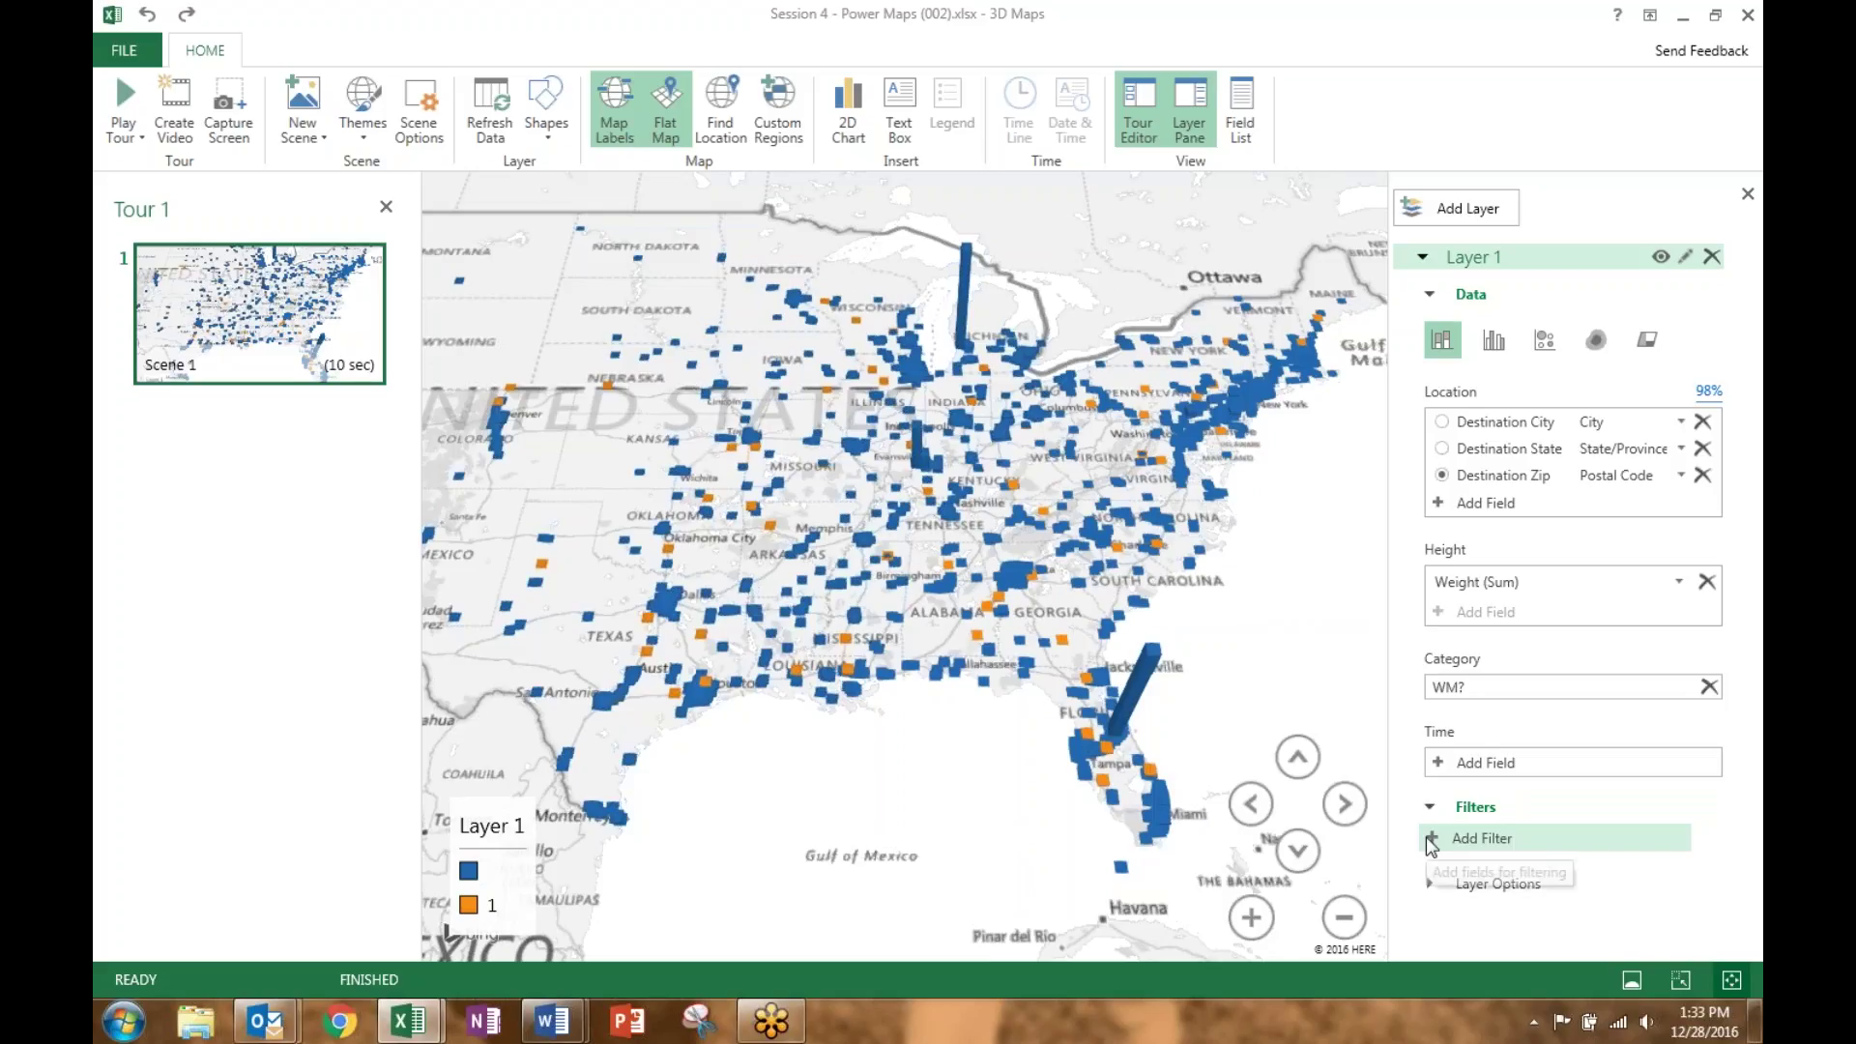
click(1435, 841)
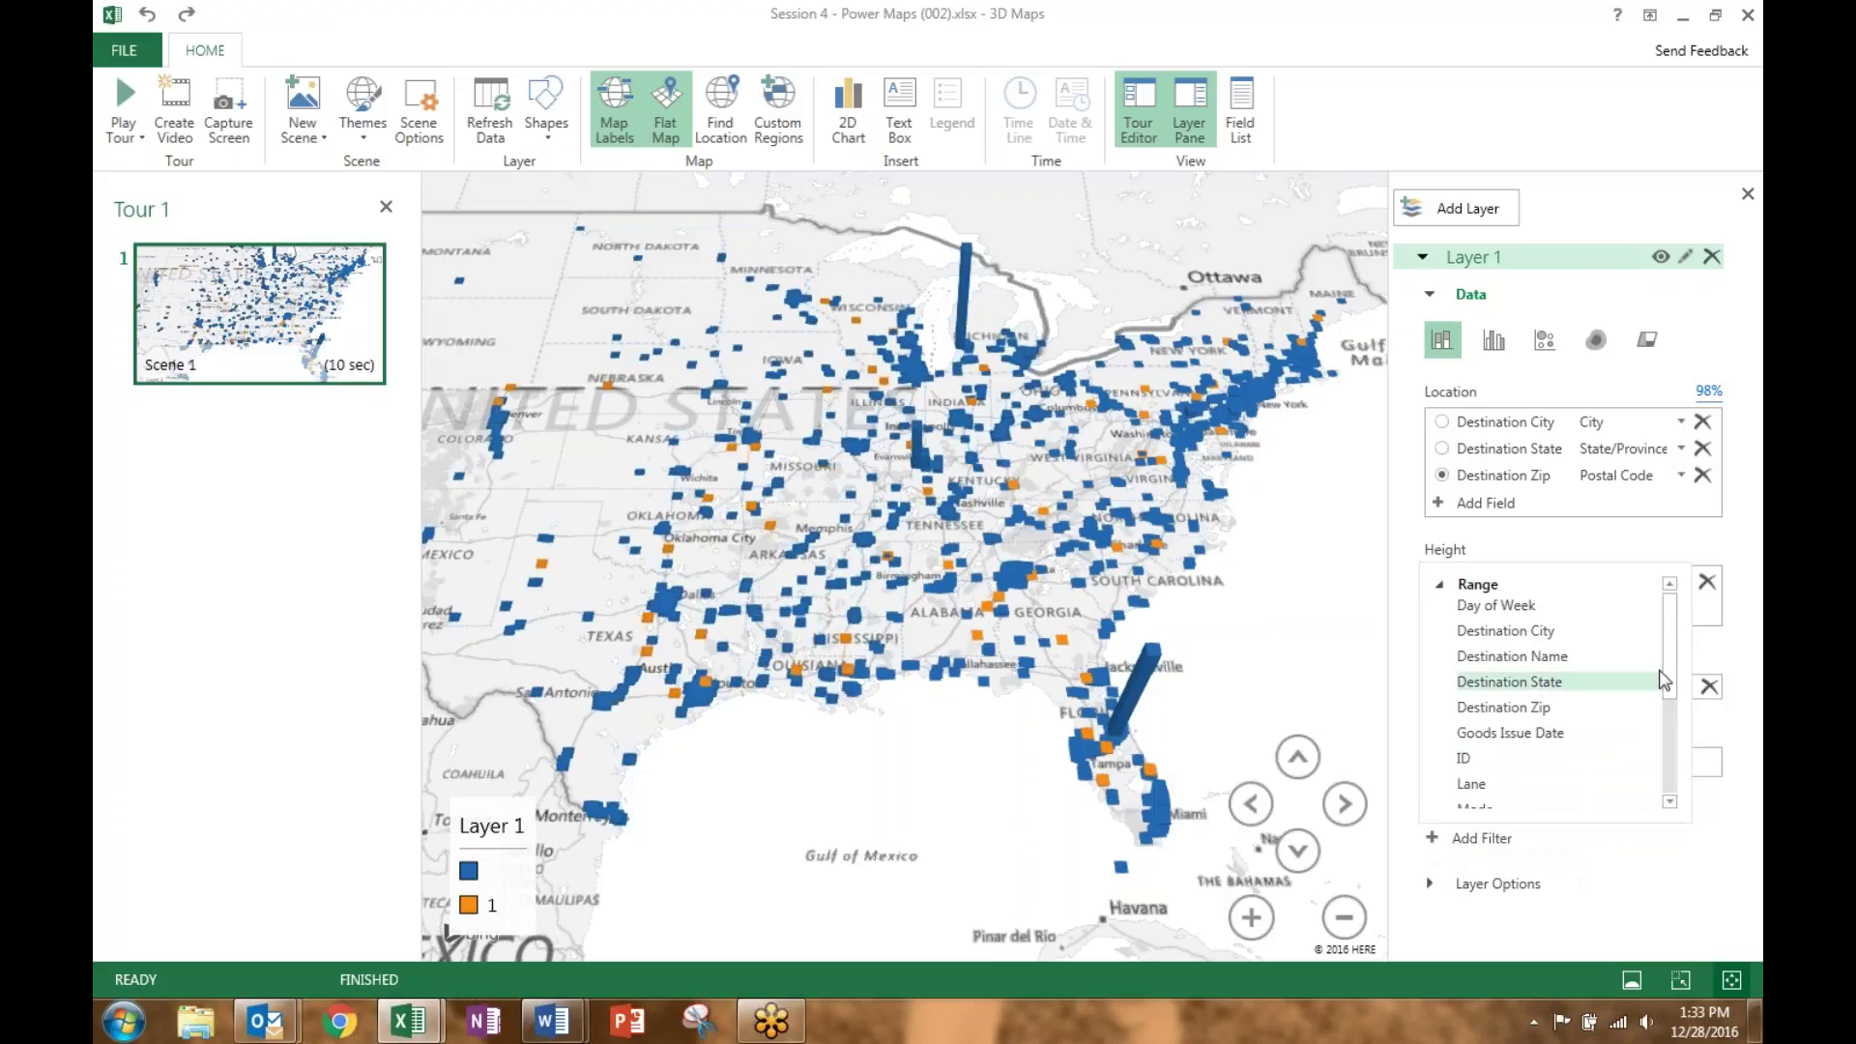
scroll(1672, 735, down, 2)
scroll(1672, 735, down, 2)
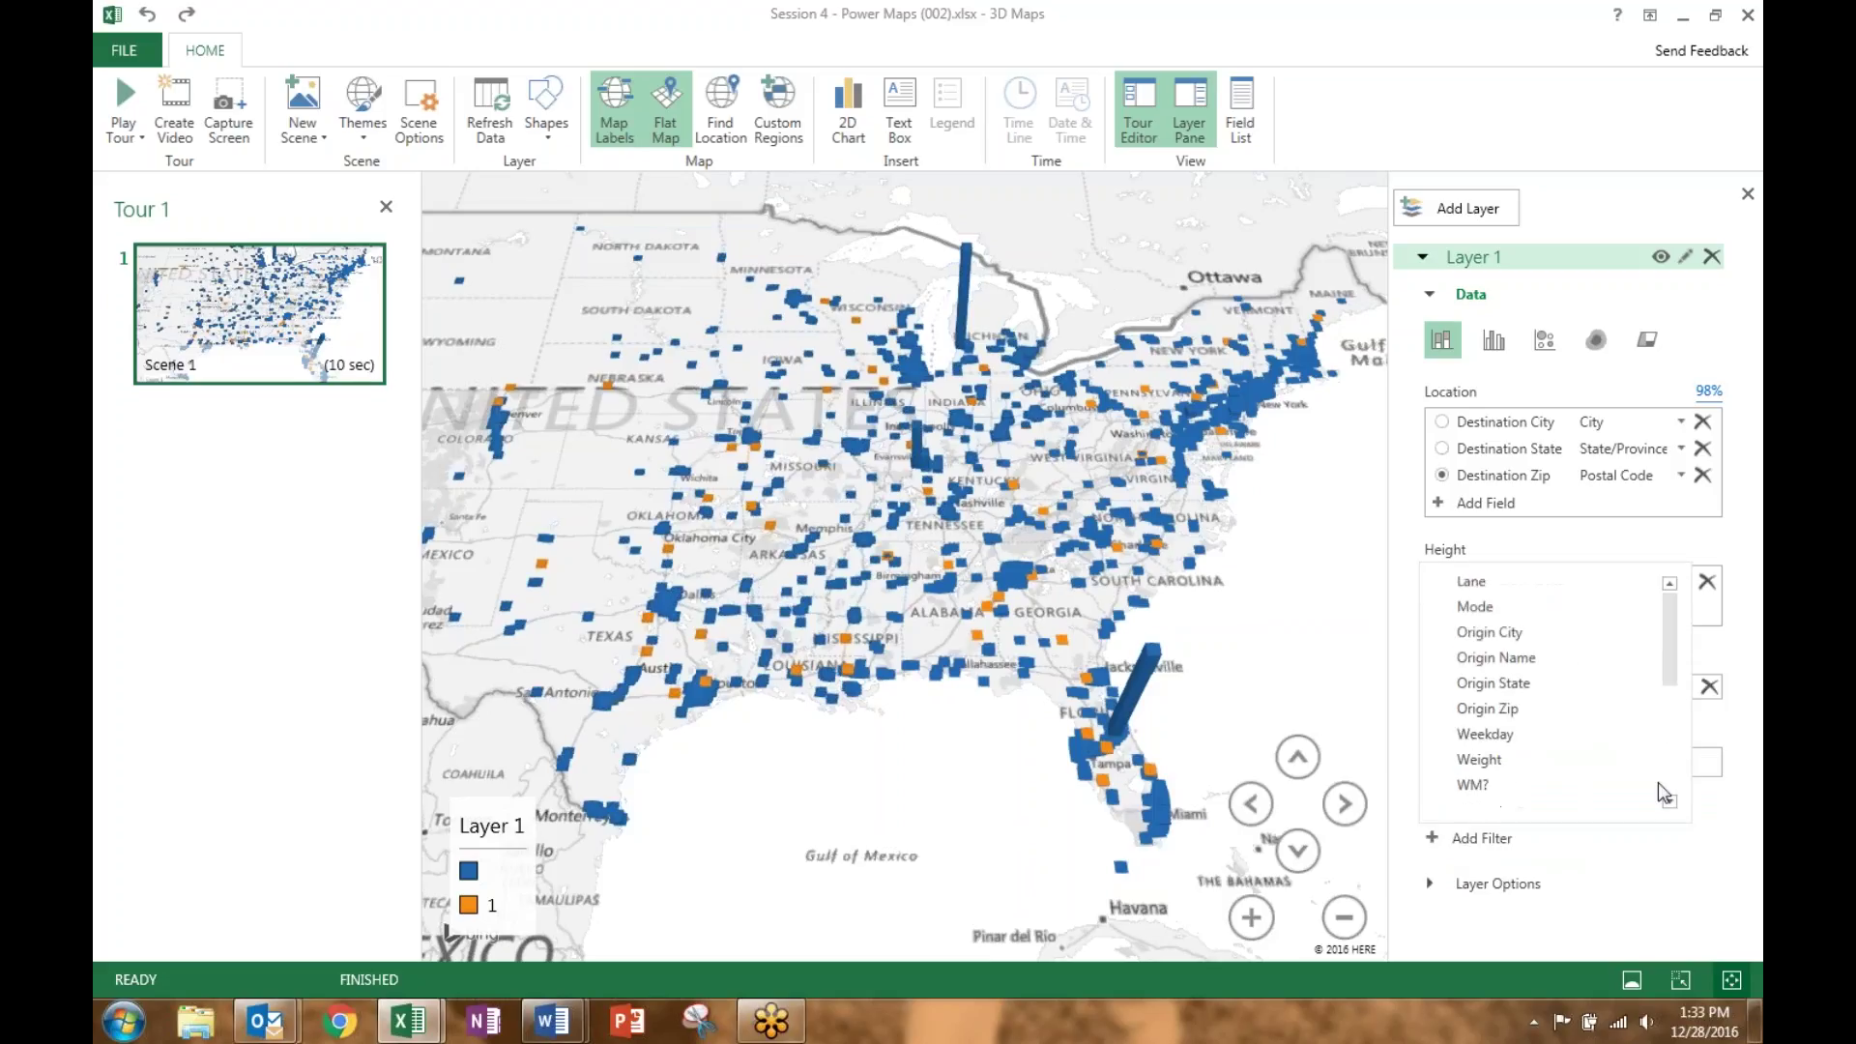
click(1479, 785)
scroll(1740, 773, down, 1)
scroll(1755, 800, down, 1)
click(1431, 887)
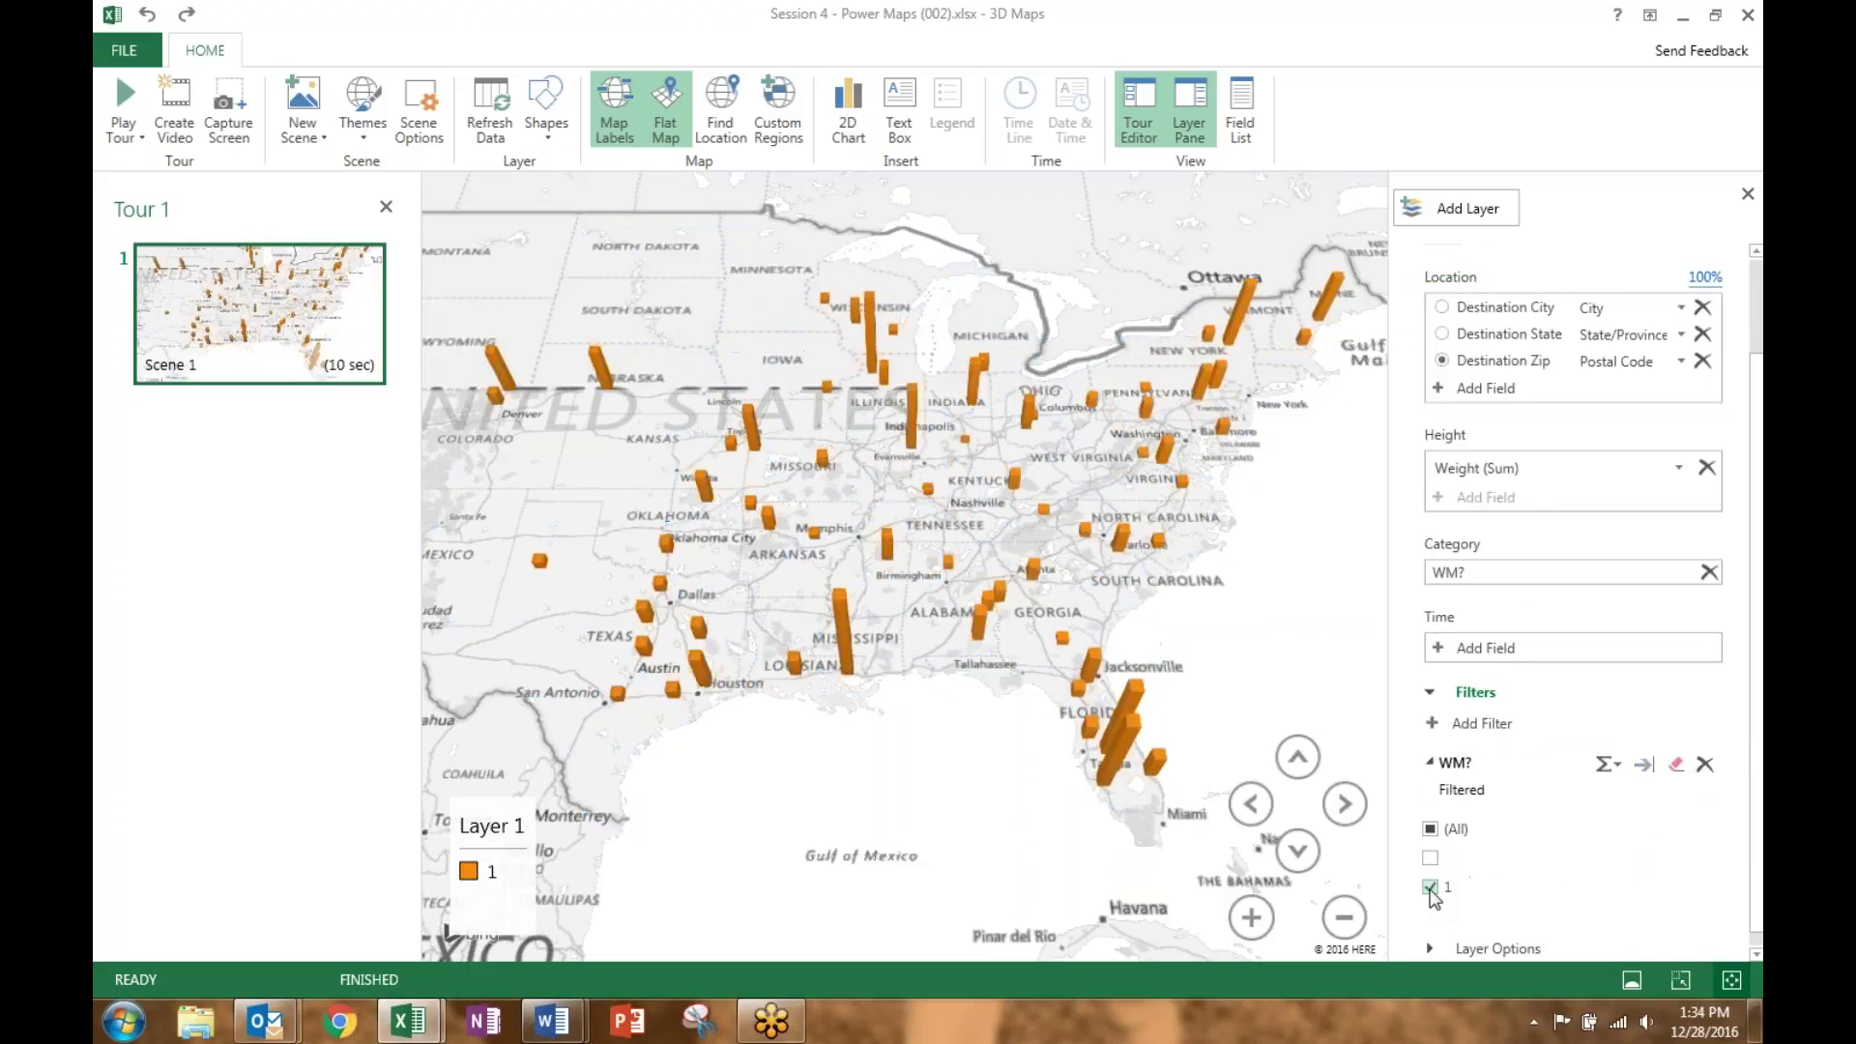
Preview Layer 1 as a heat map of summed weight and return it to stacked columns
mouse_move(1031, 683)
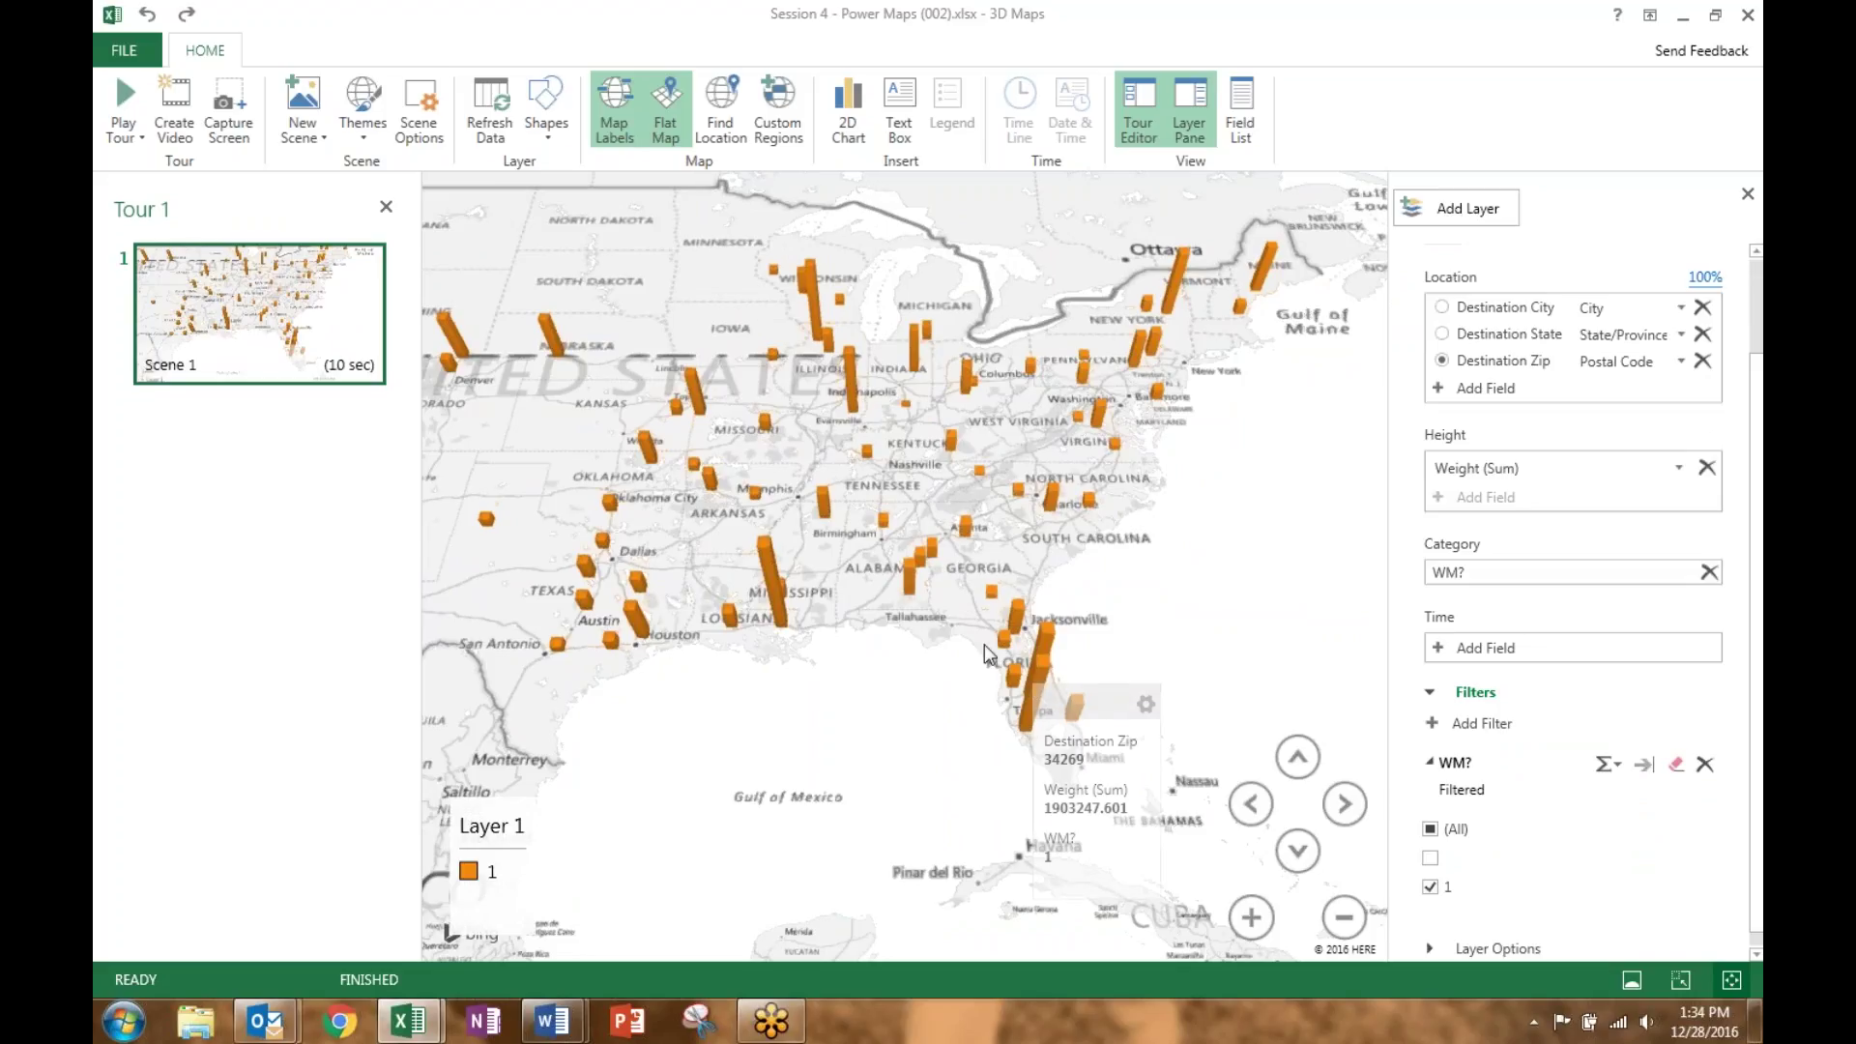
mouse_move(771, 574)
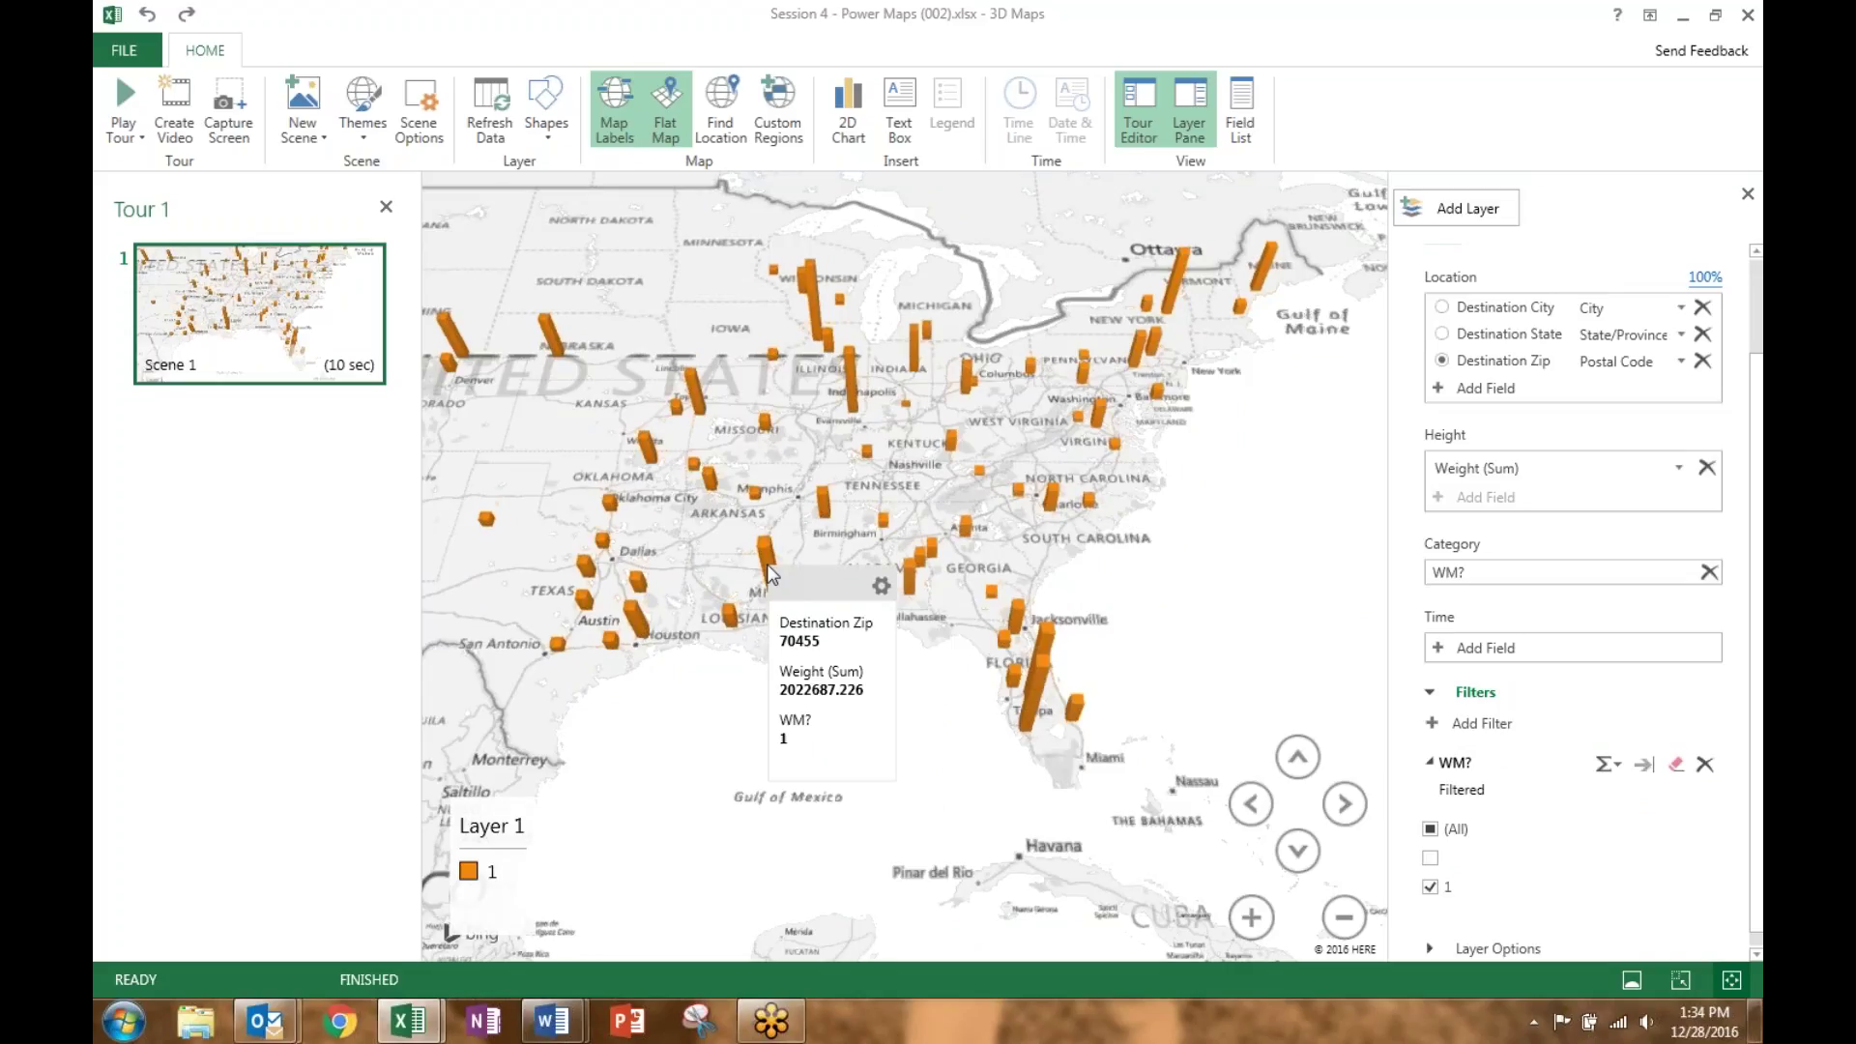
mouse_move(826, 497)
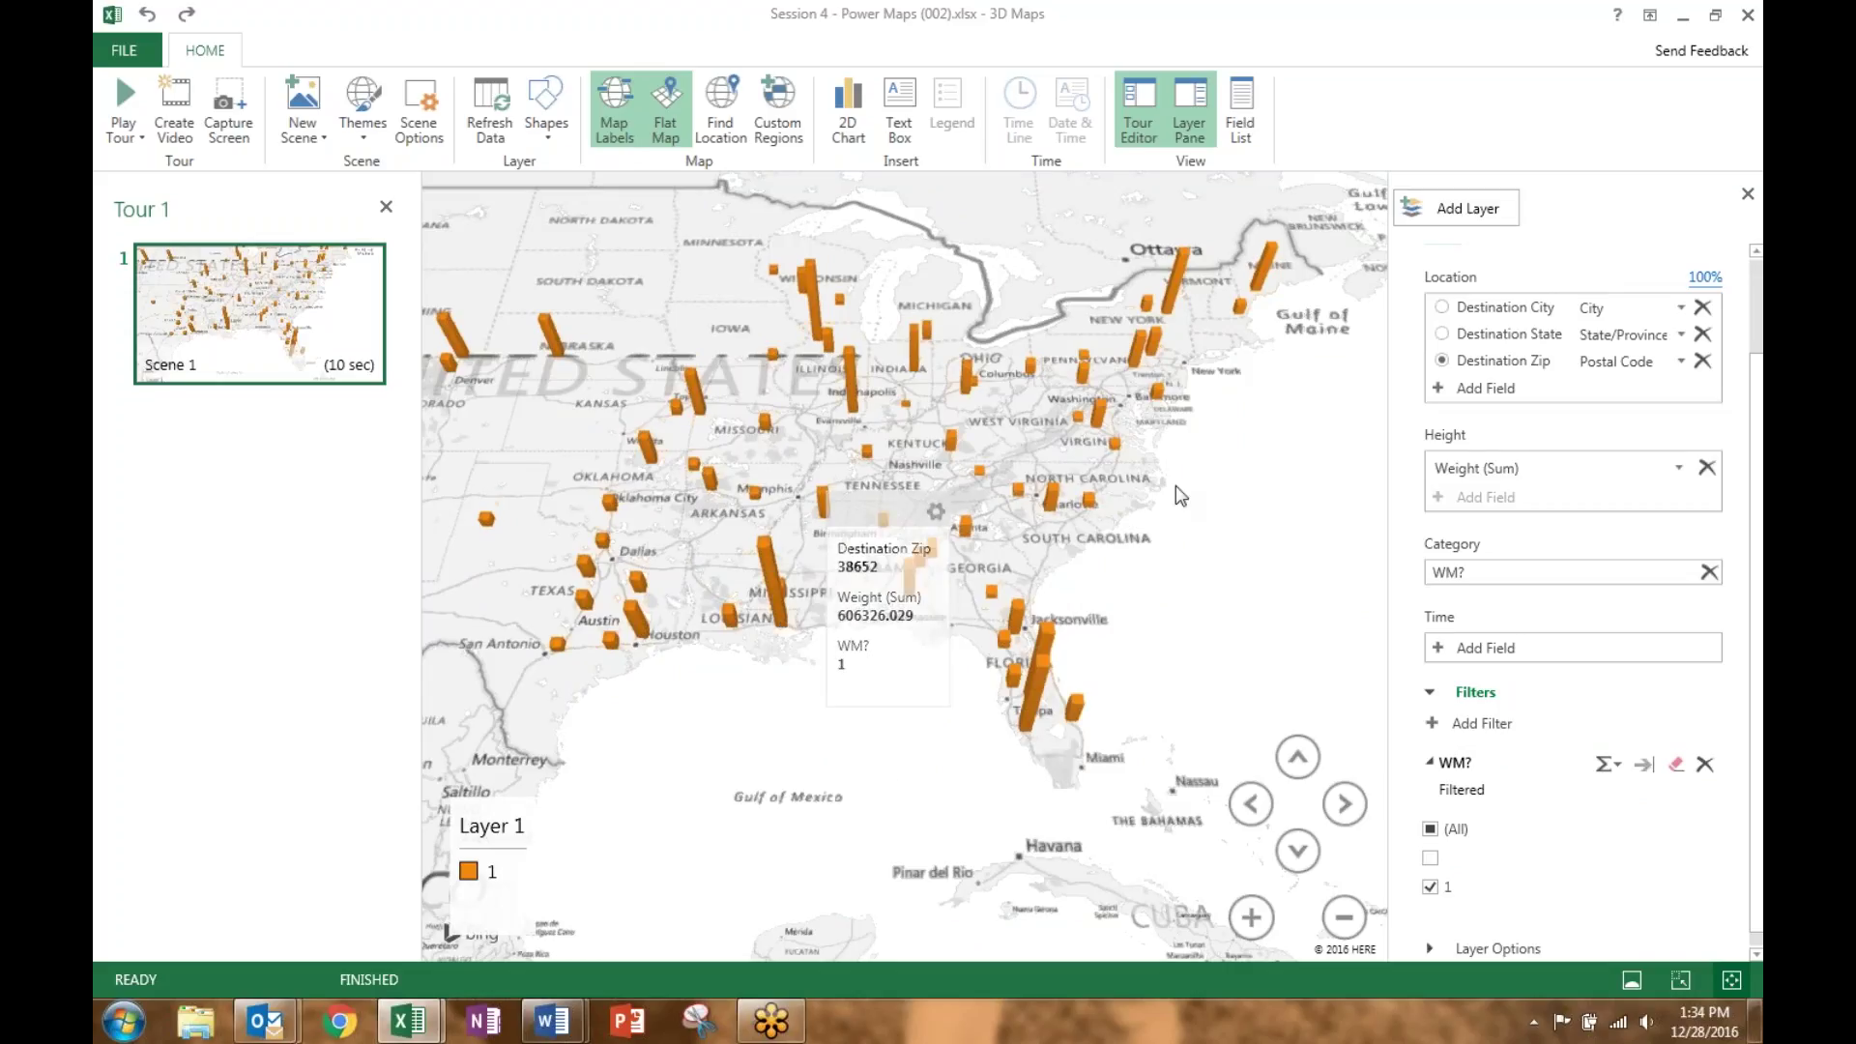
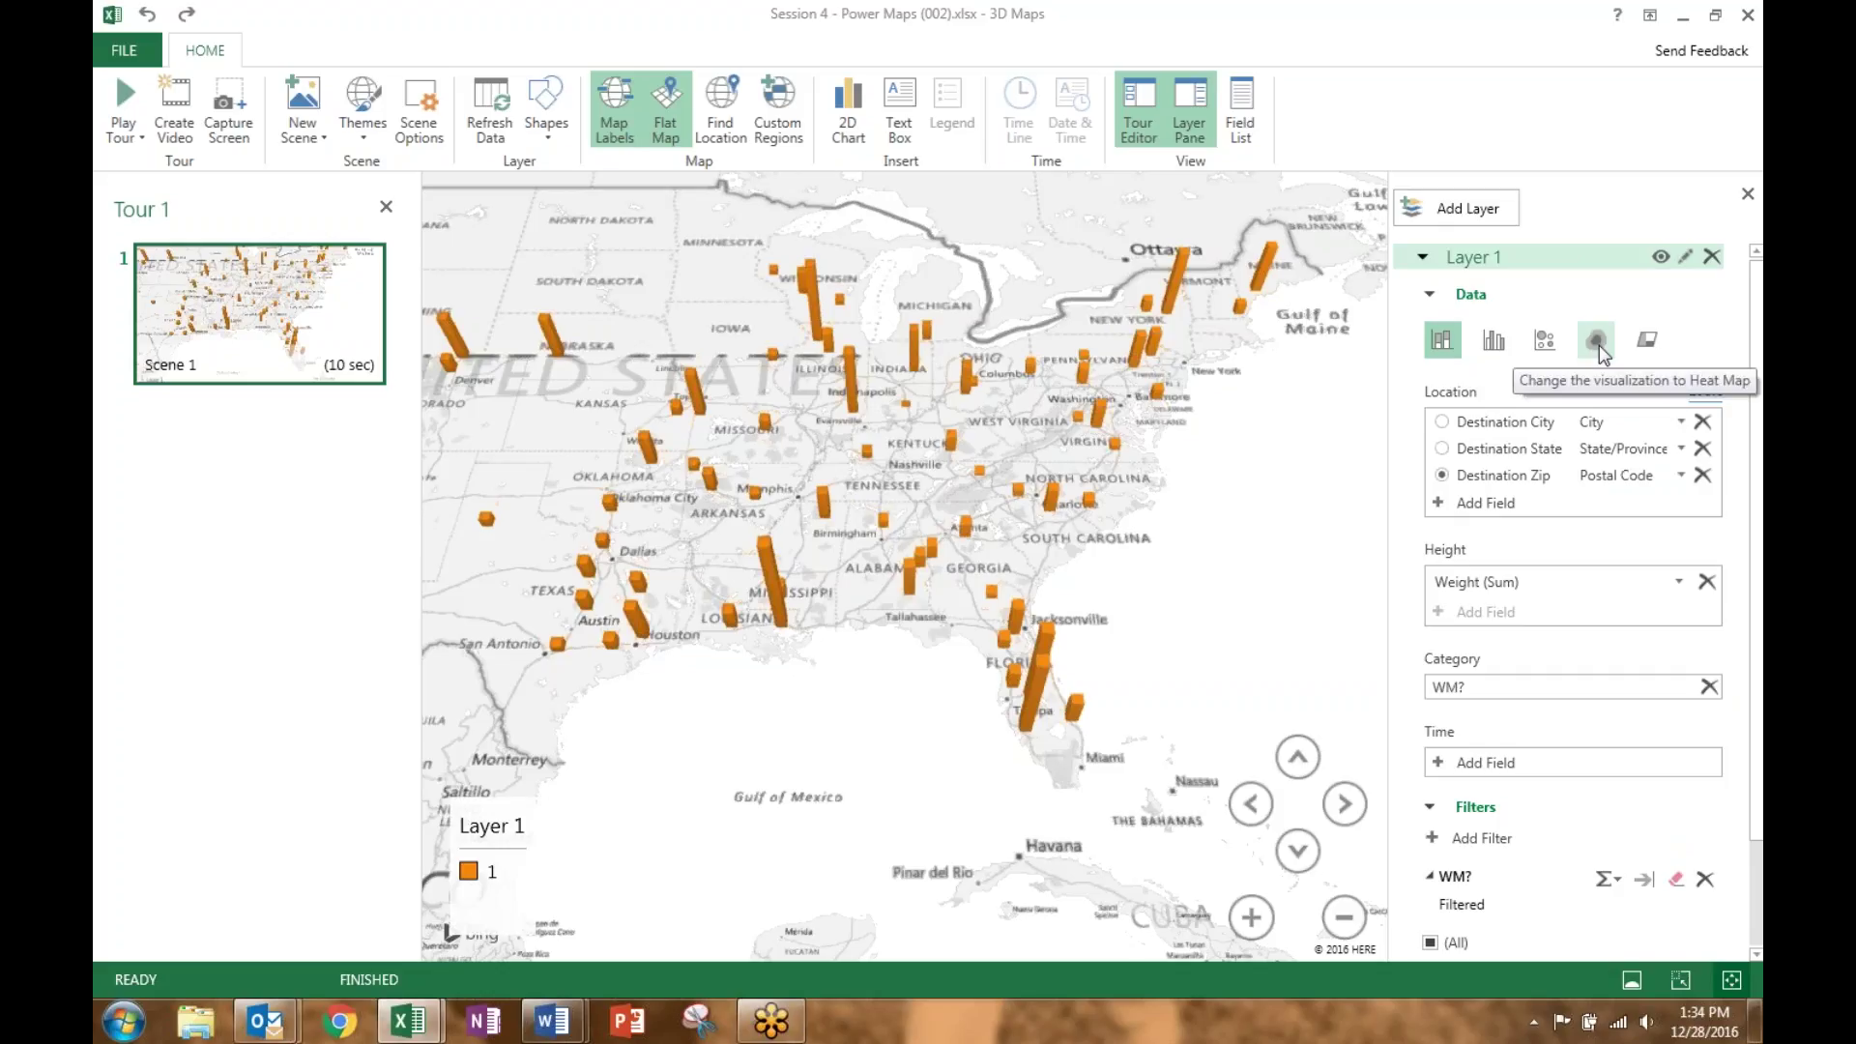
click(1597, 343)
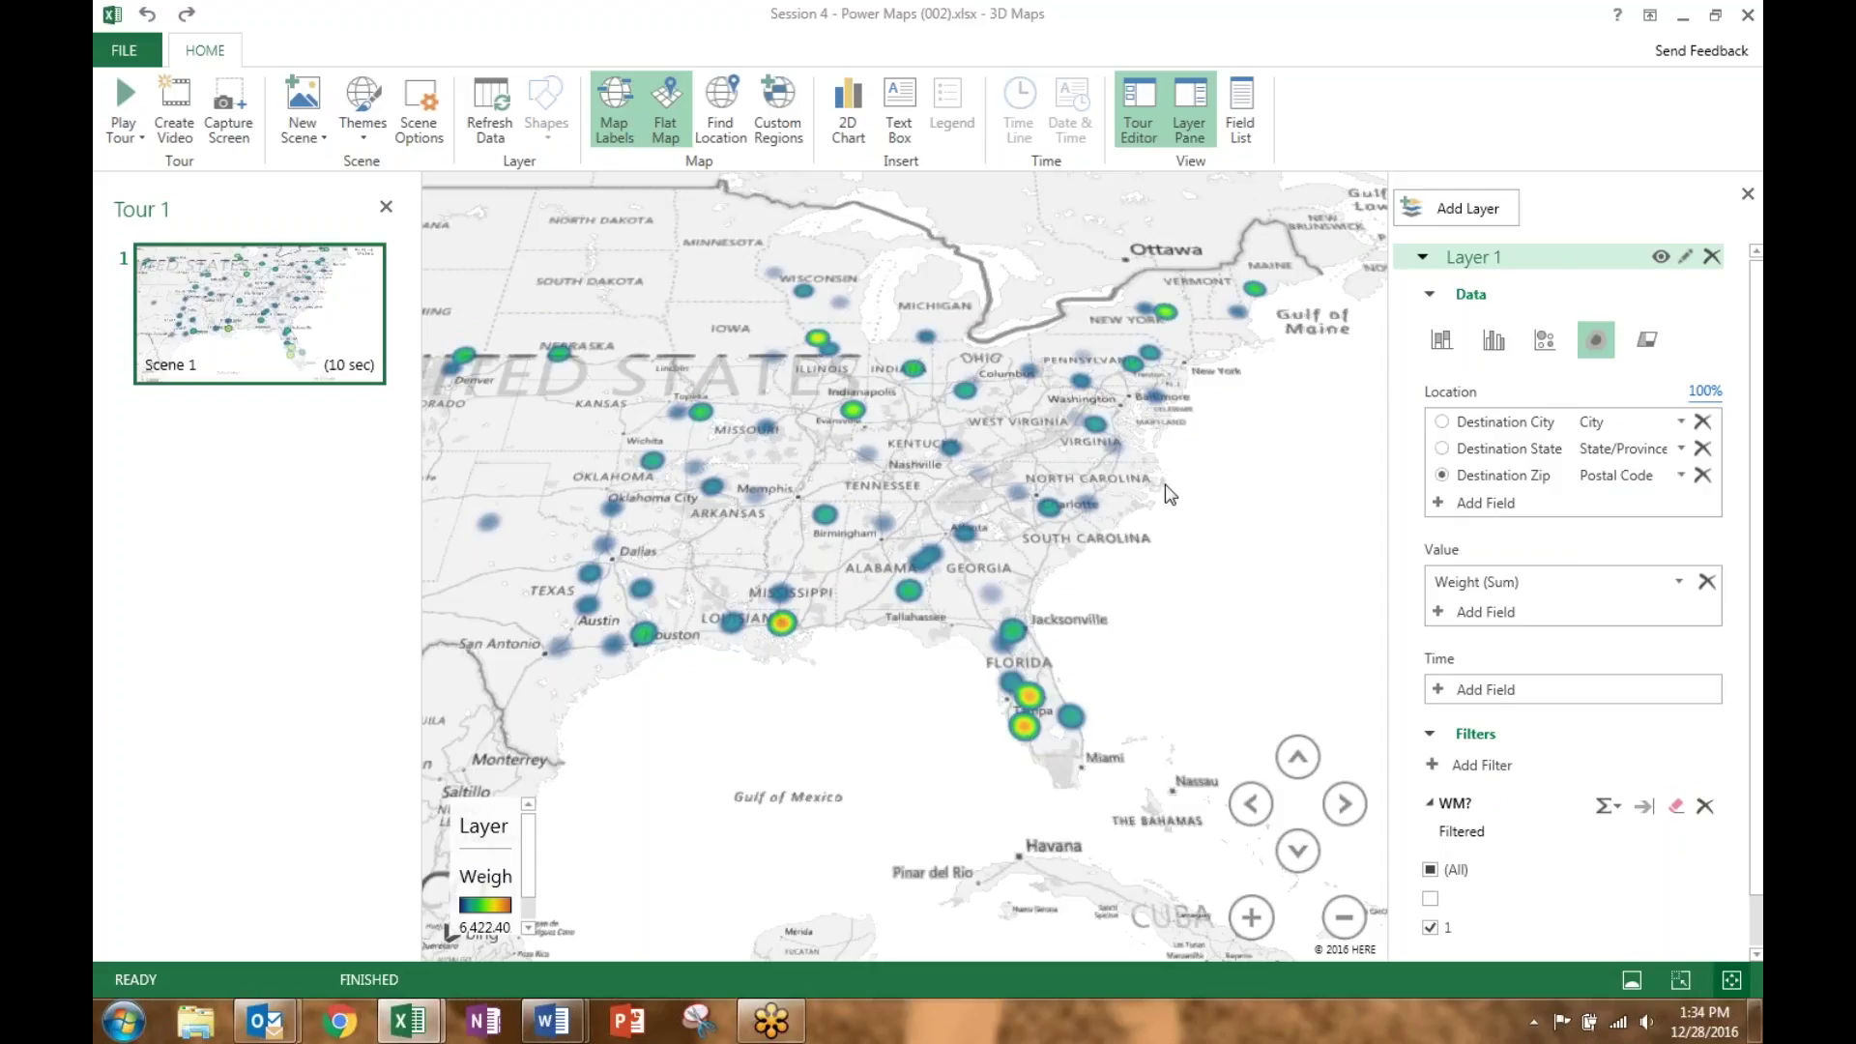
click(1442, 343)
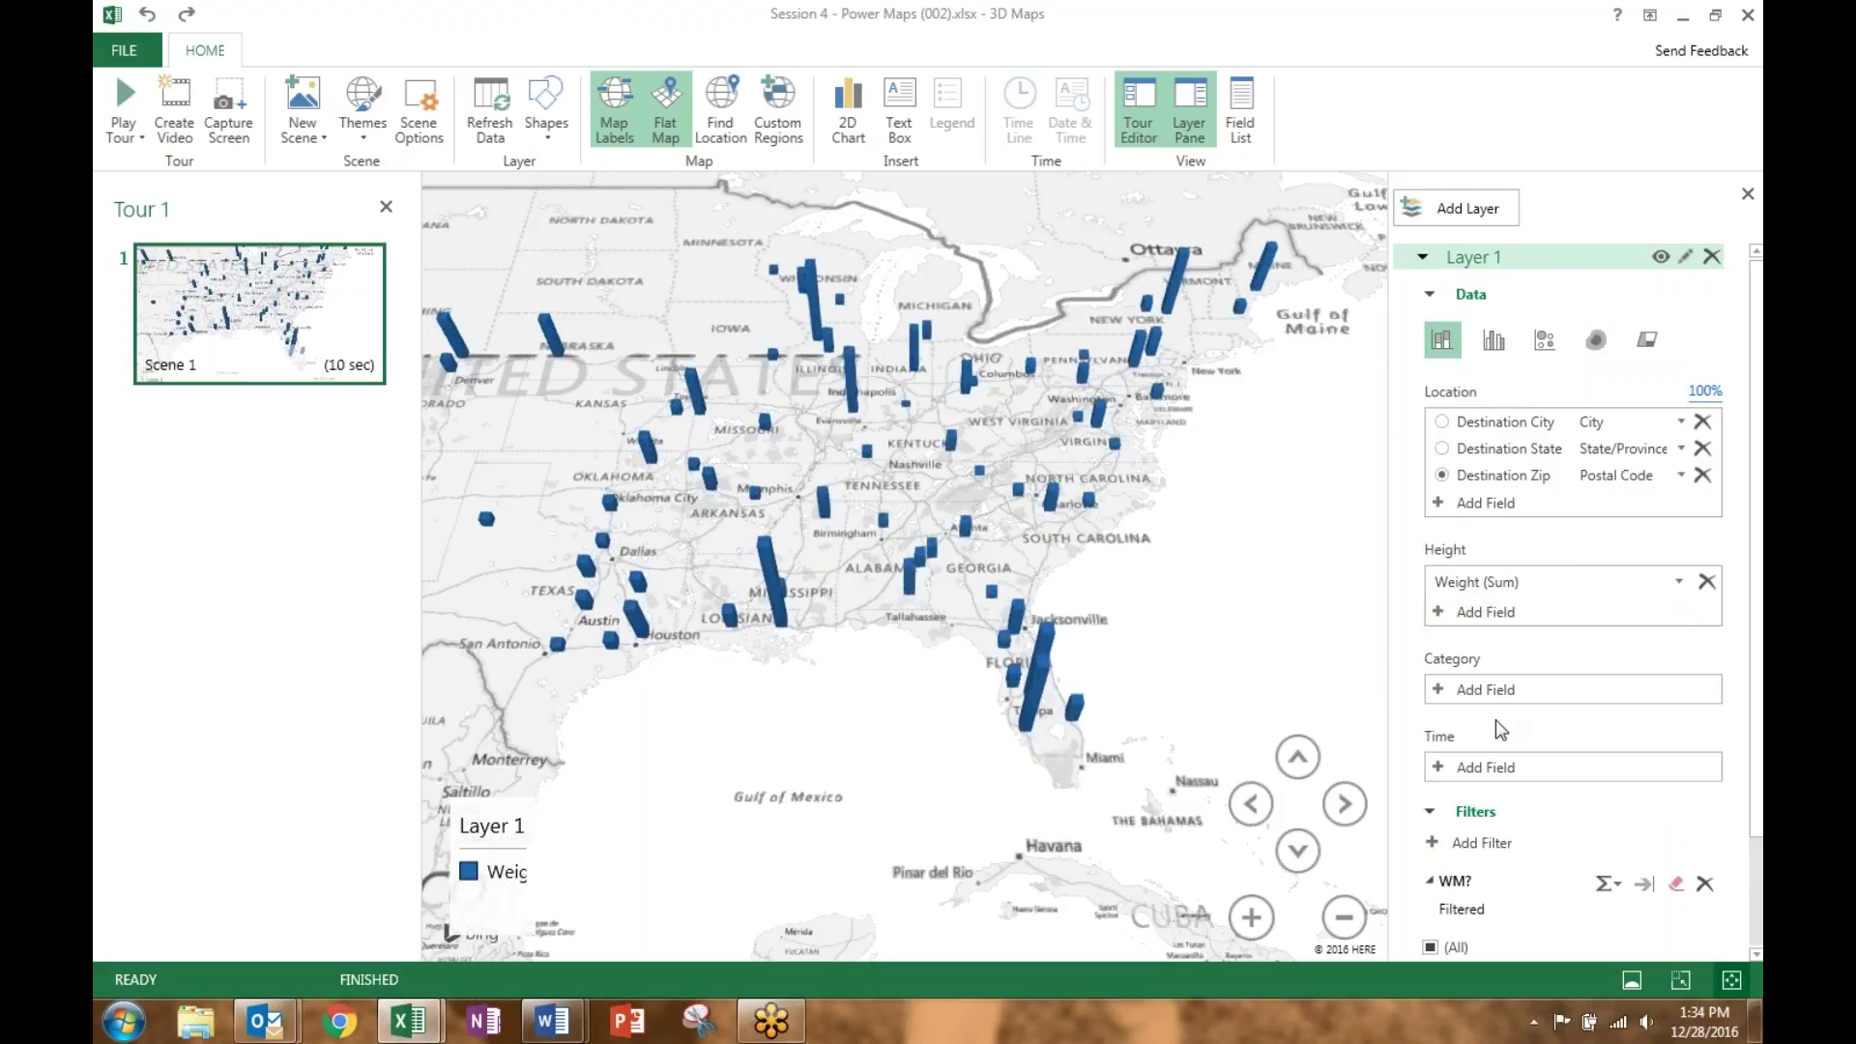
Remove the Layer 1 legend from the map
click(500, 860)
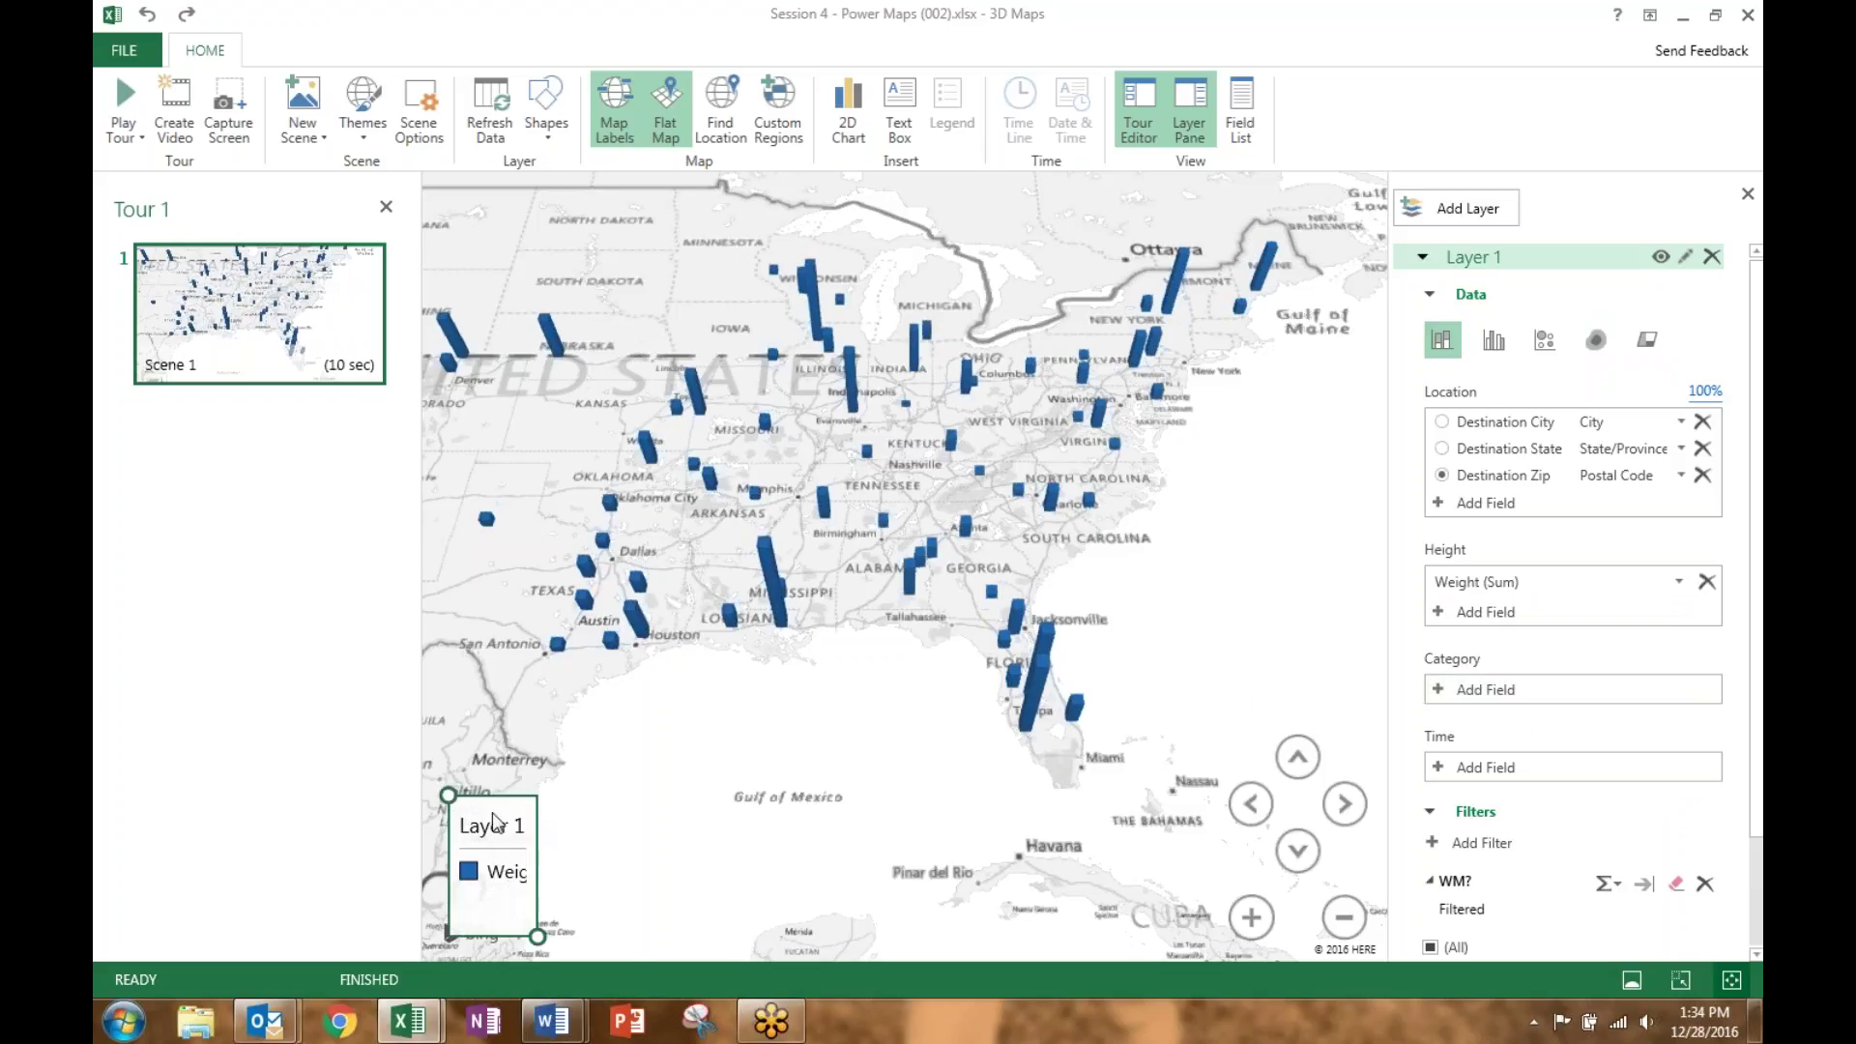
right_click(491, 814)
click(555, 971)
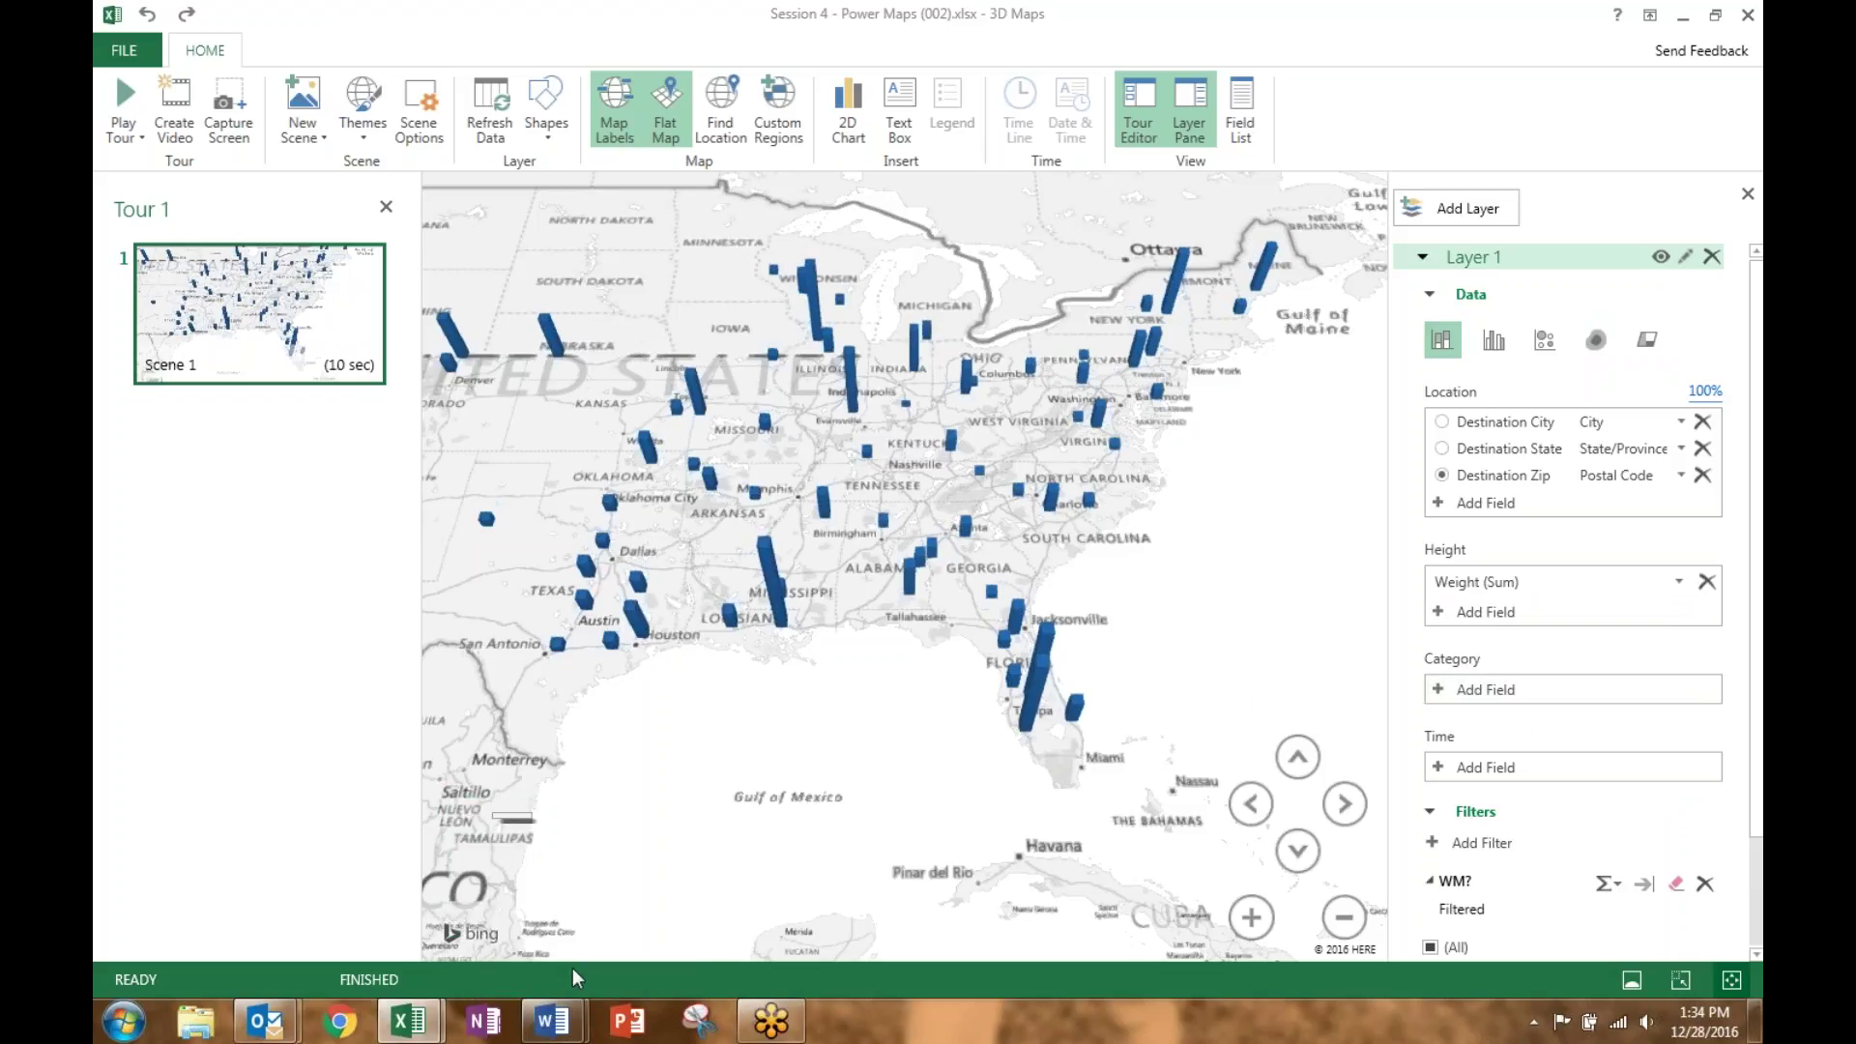
scroll(1649, 597, down, 1)
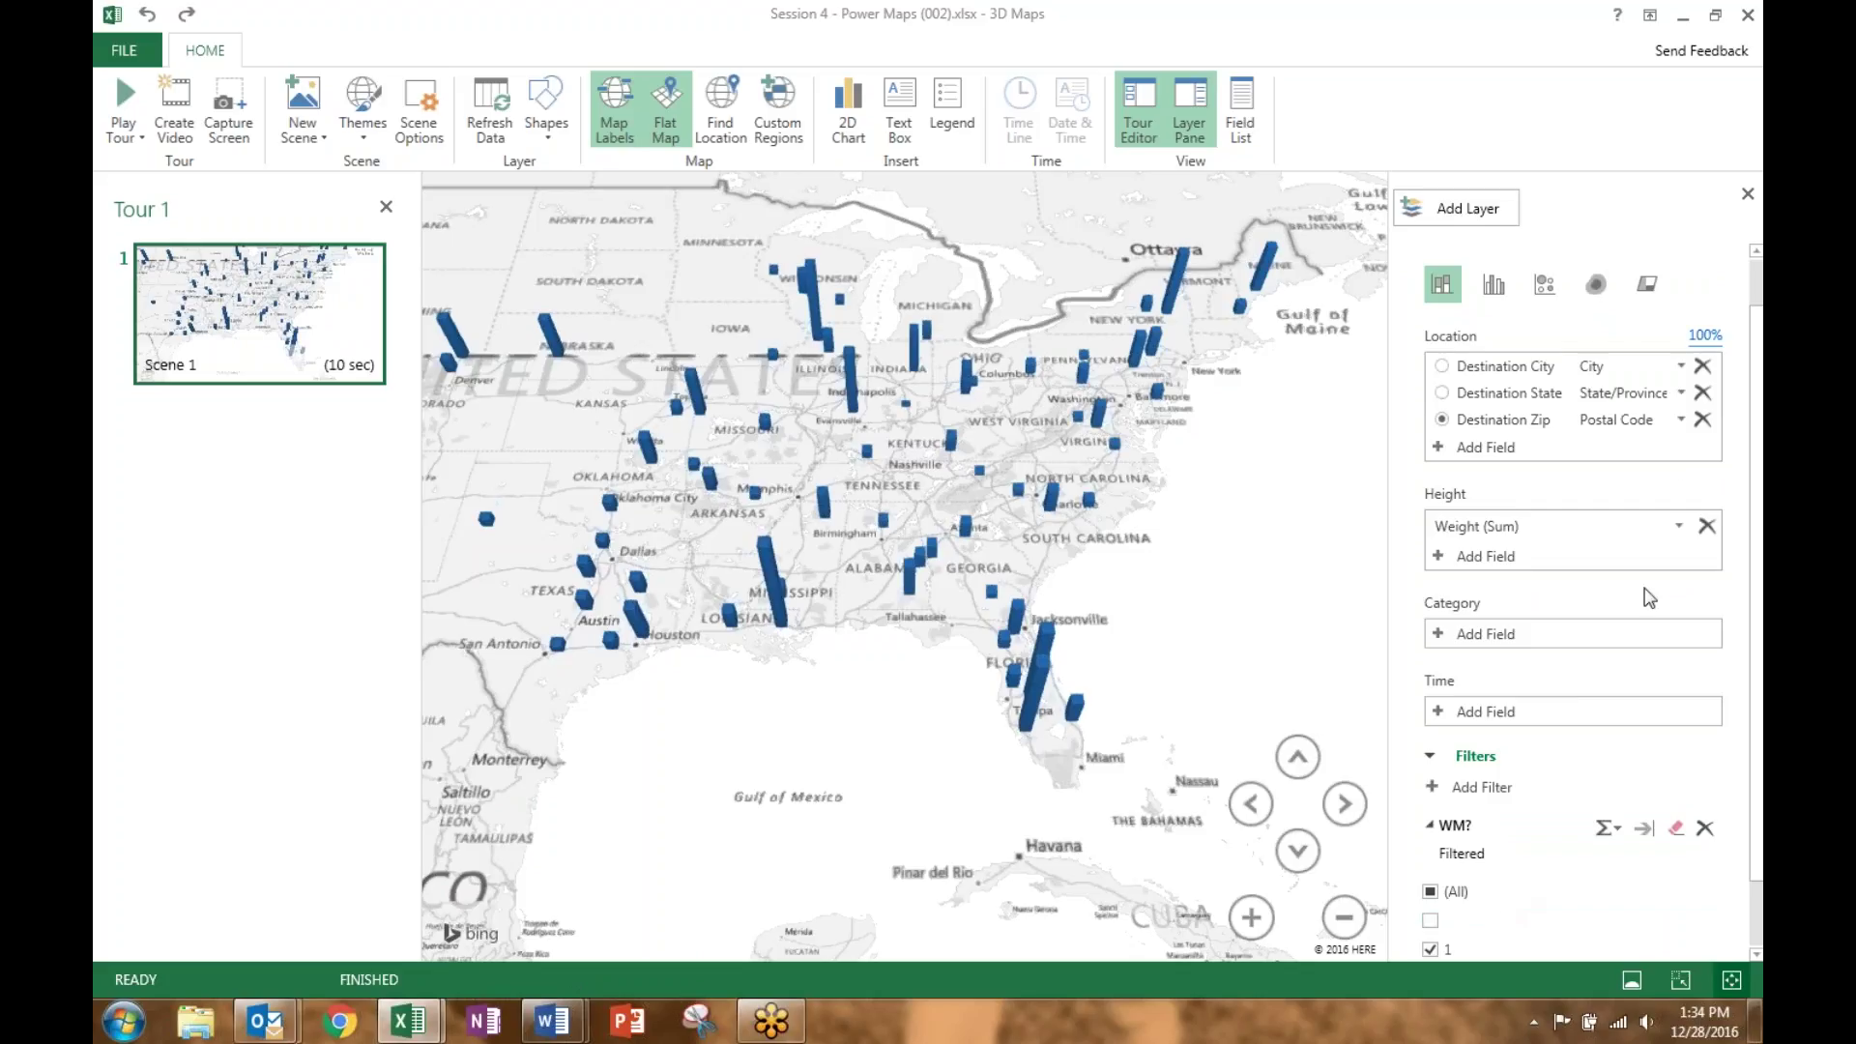
click(1437, 634)
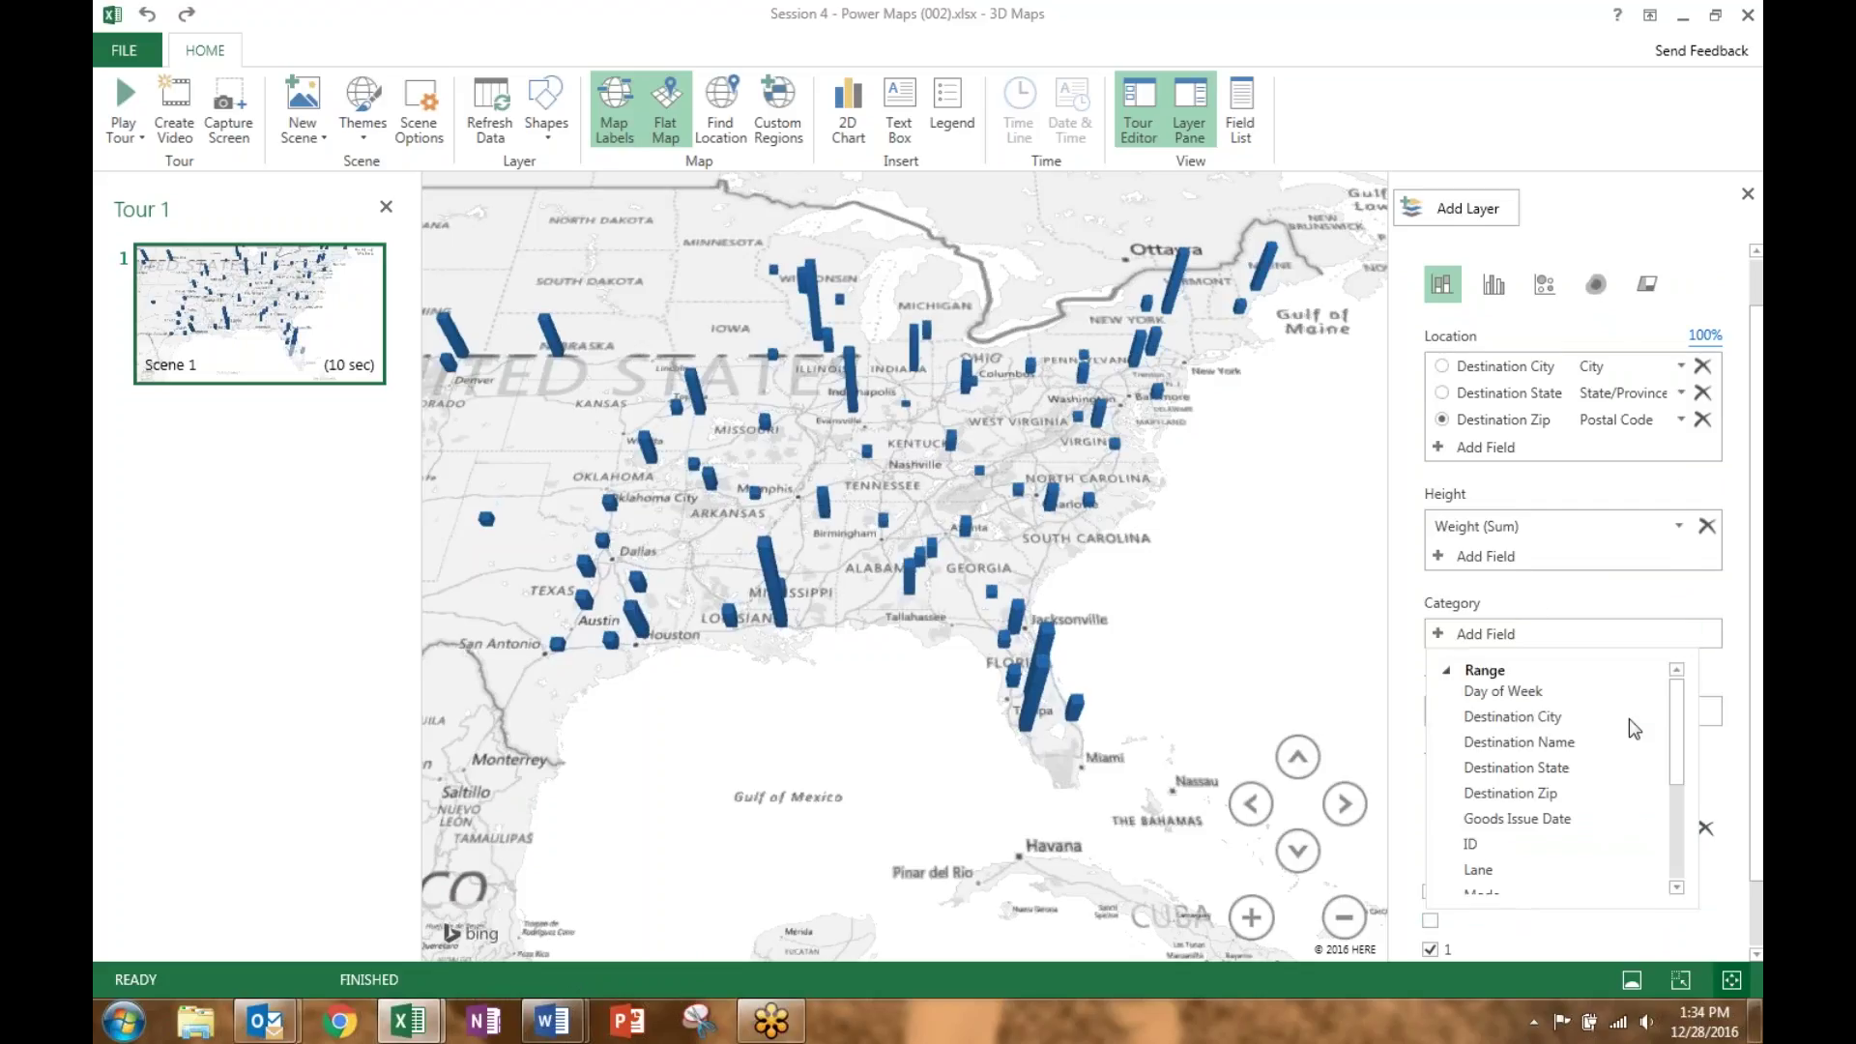
mouse_move(1678, 735)
mouse_down()
mouse_move(1678, 841)
mouse_move(1678, 730)
mouse_up()
click(1335, 648)
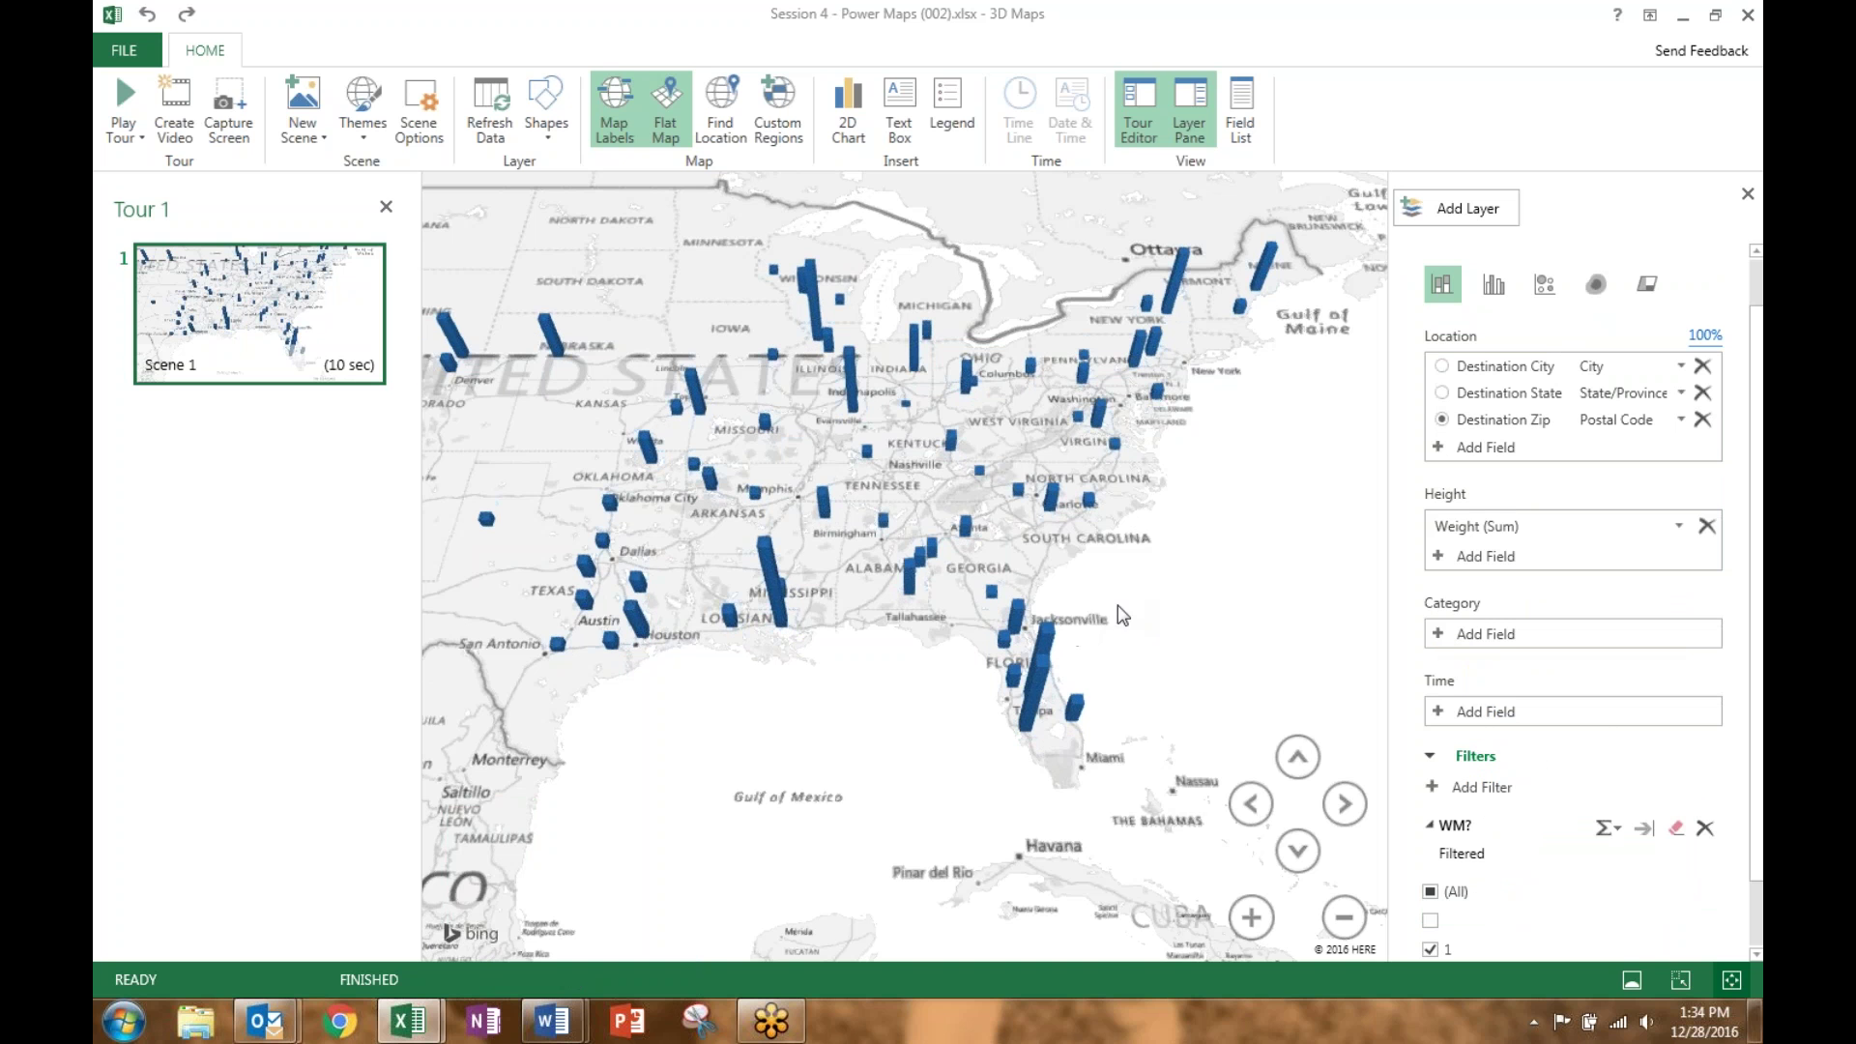
scroll(1118, 605, up, 3)
mouse_move(1177, 377)
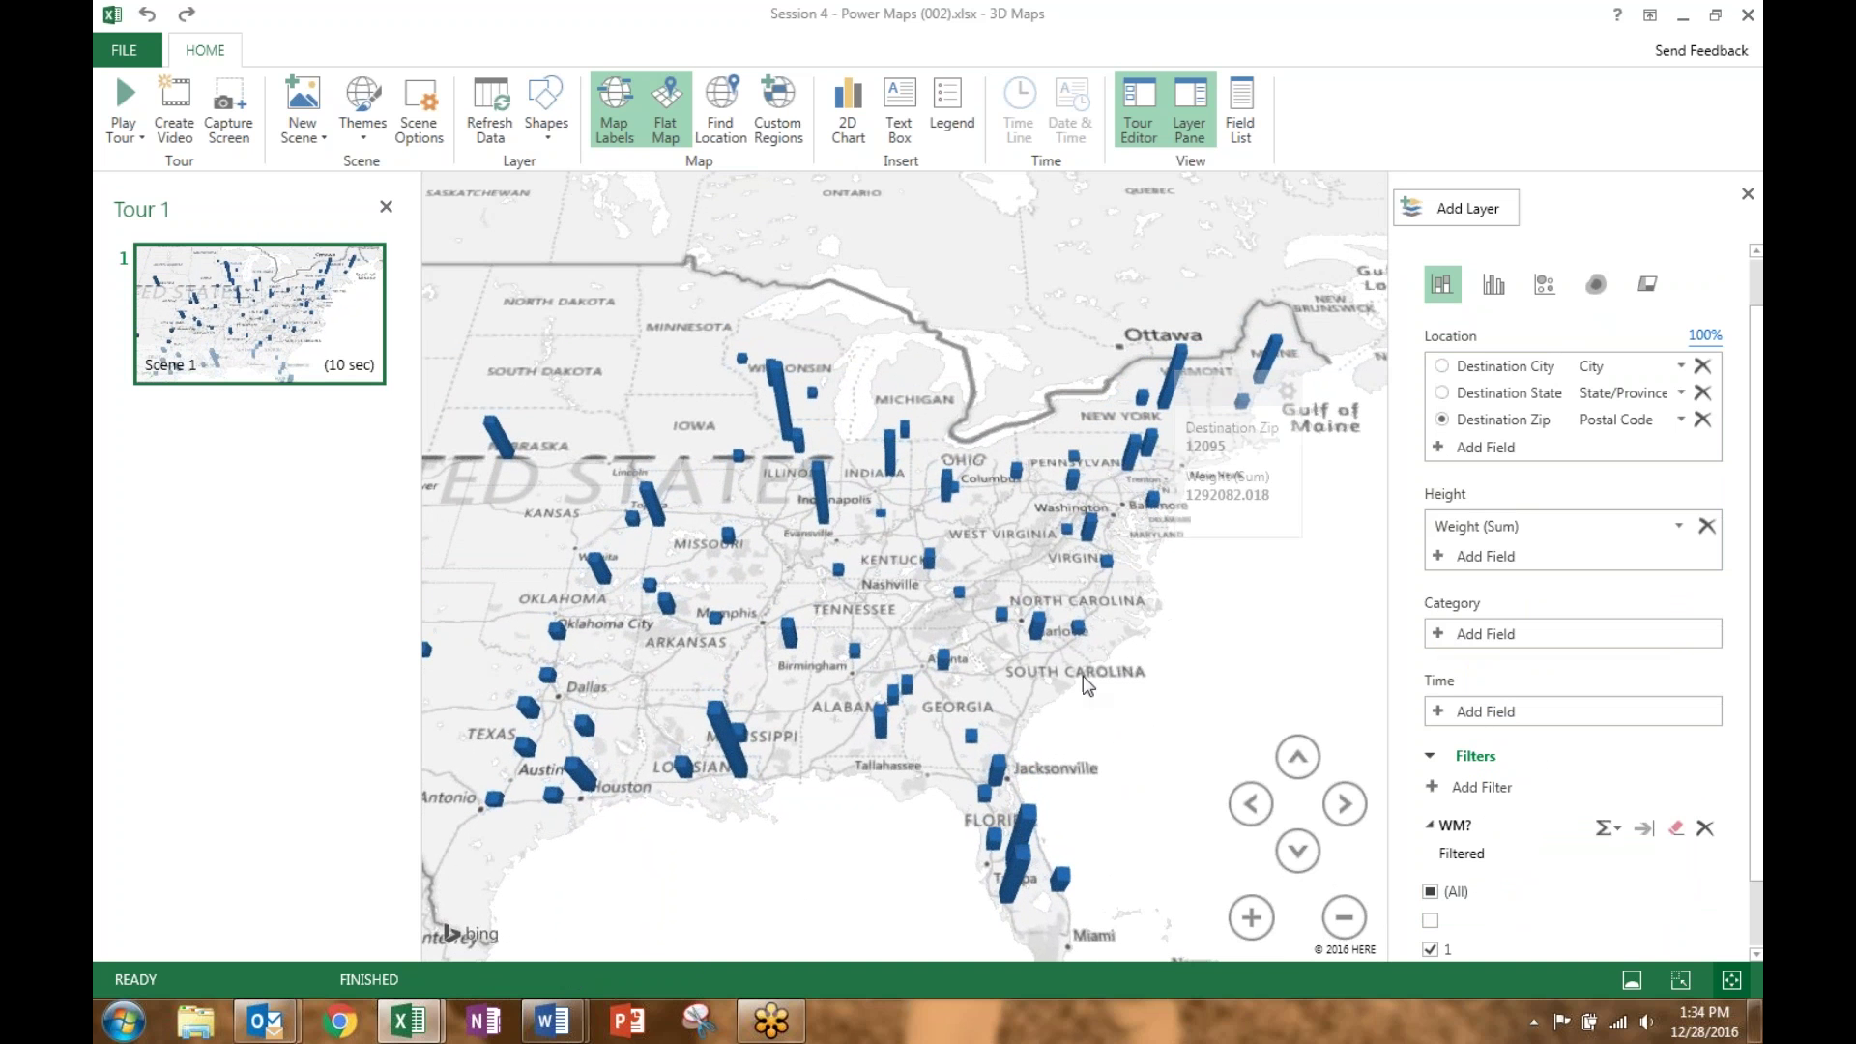
drag(1083, 676, 1180, 638)
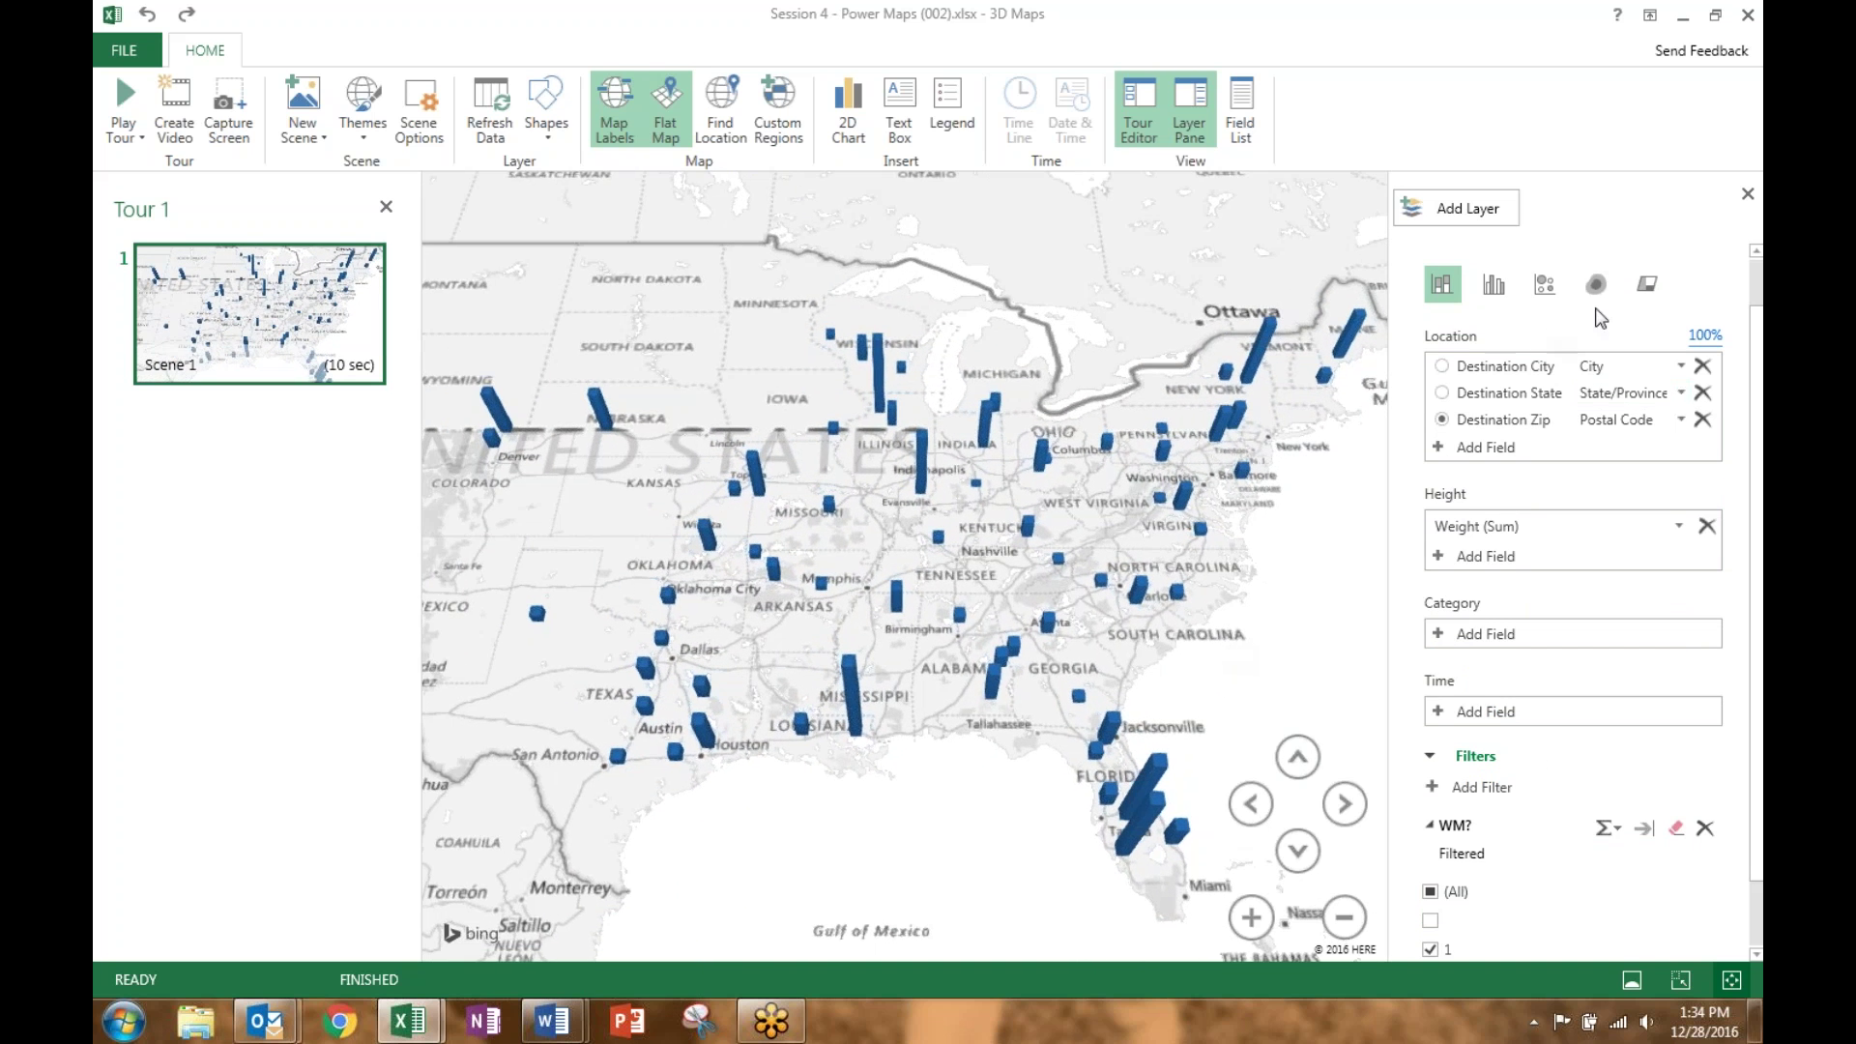
scroll(1687, 329, up, 1)
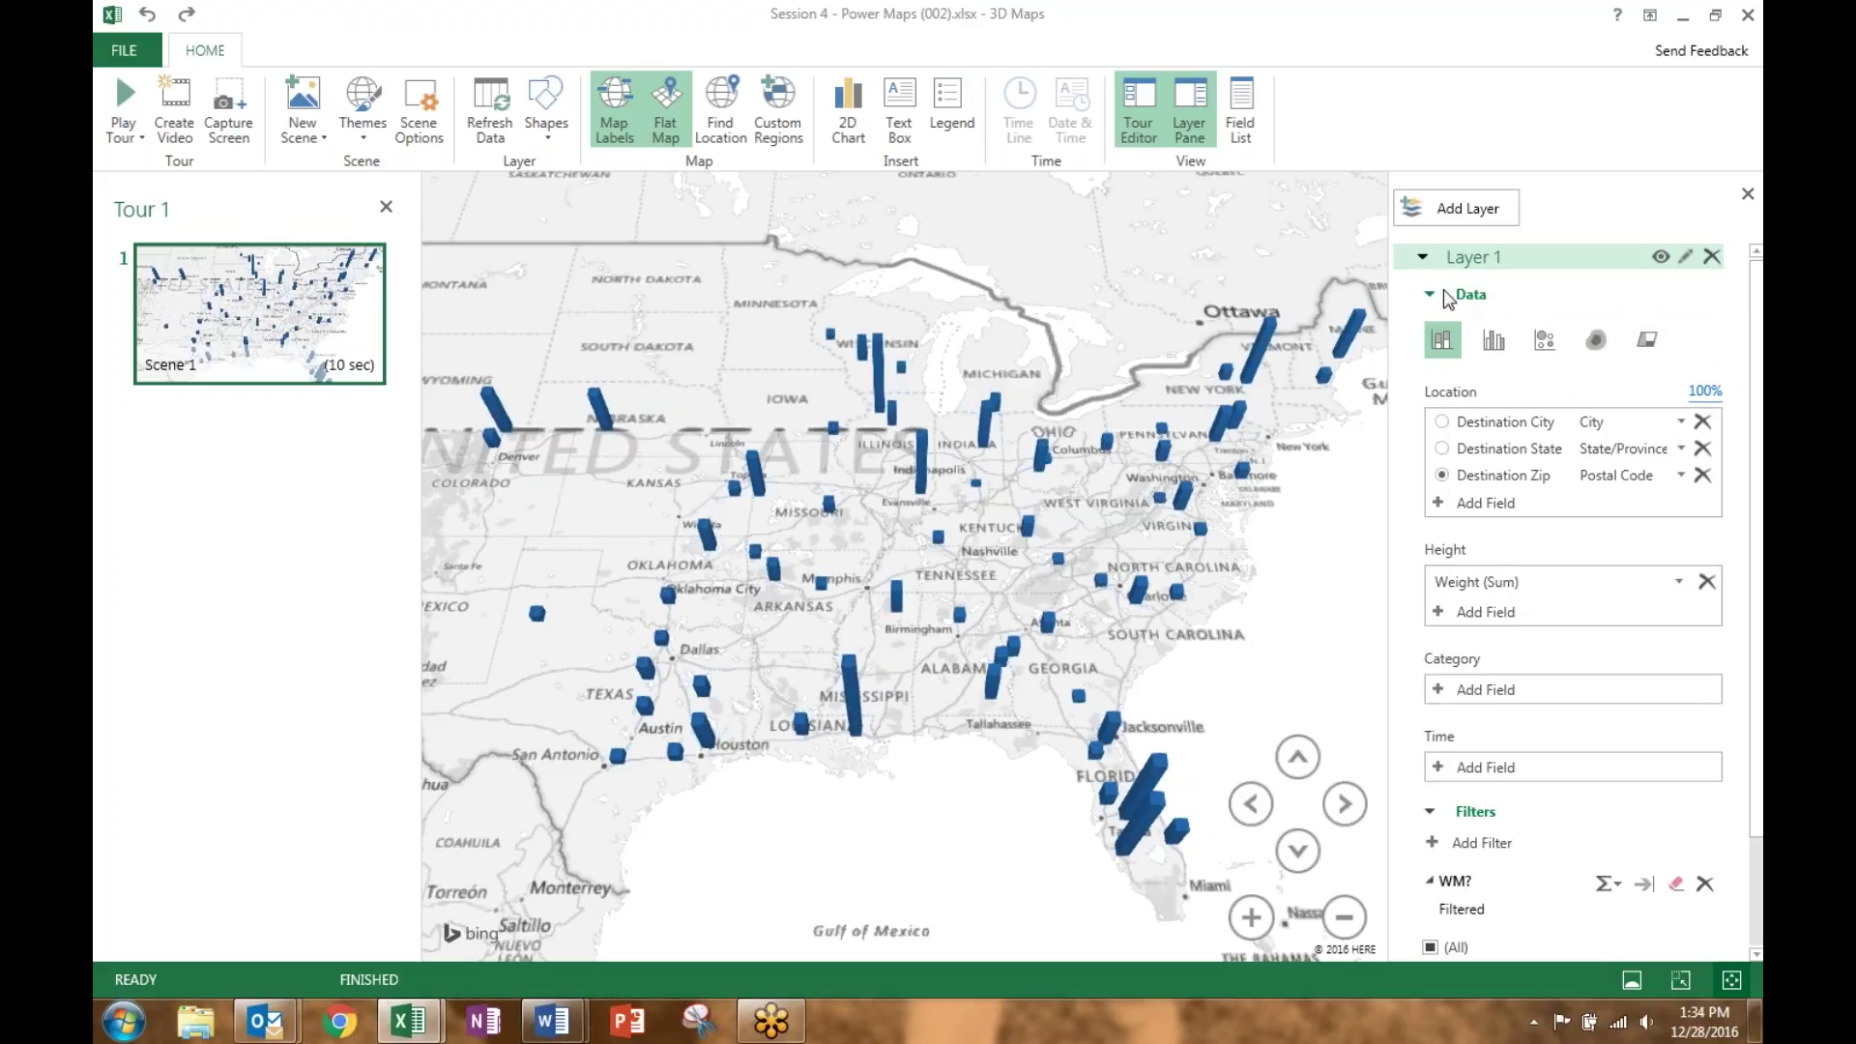
click(1423, 257)
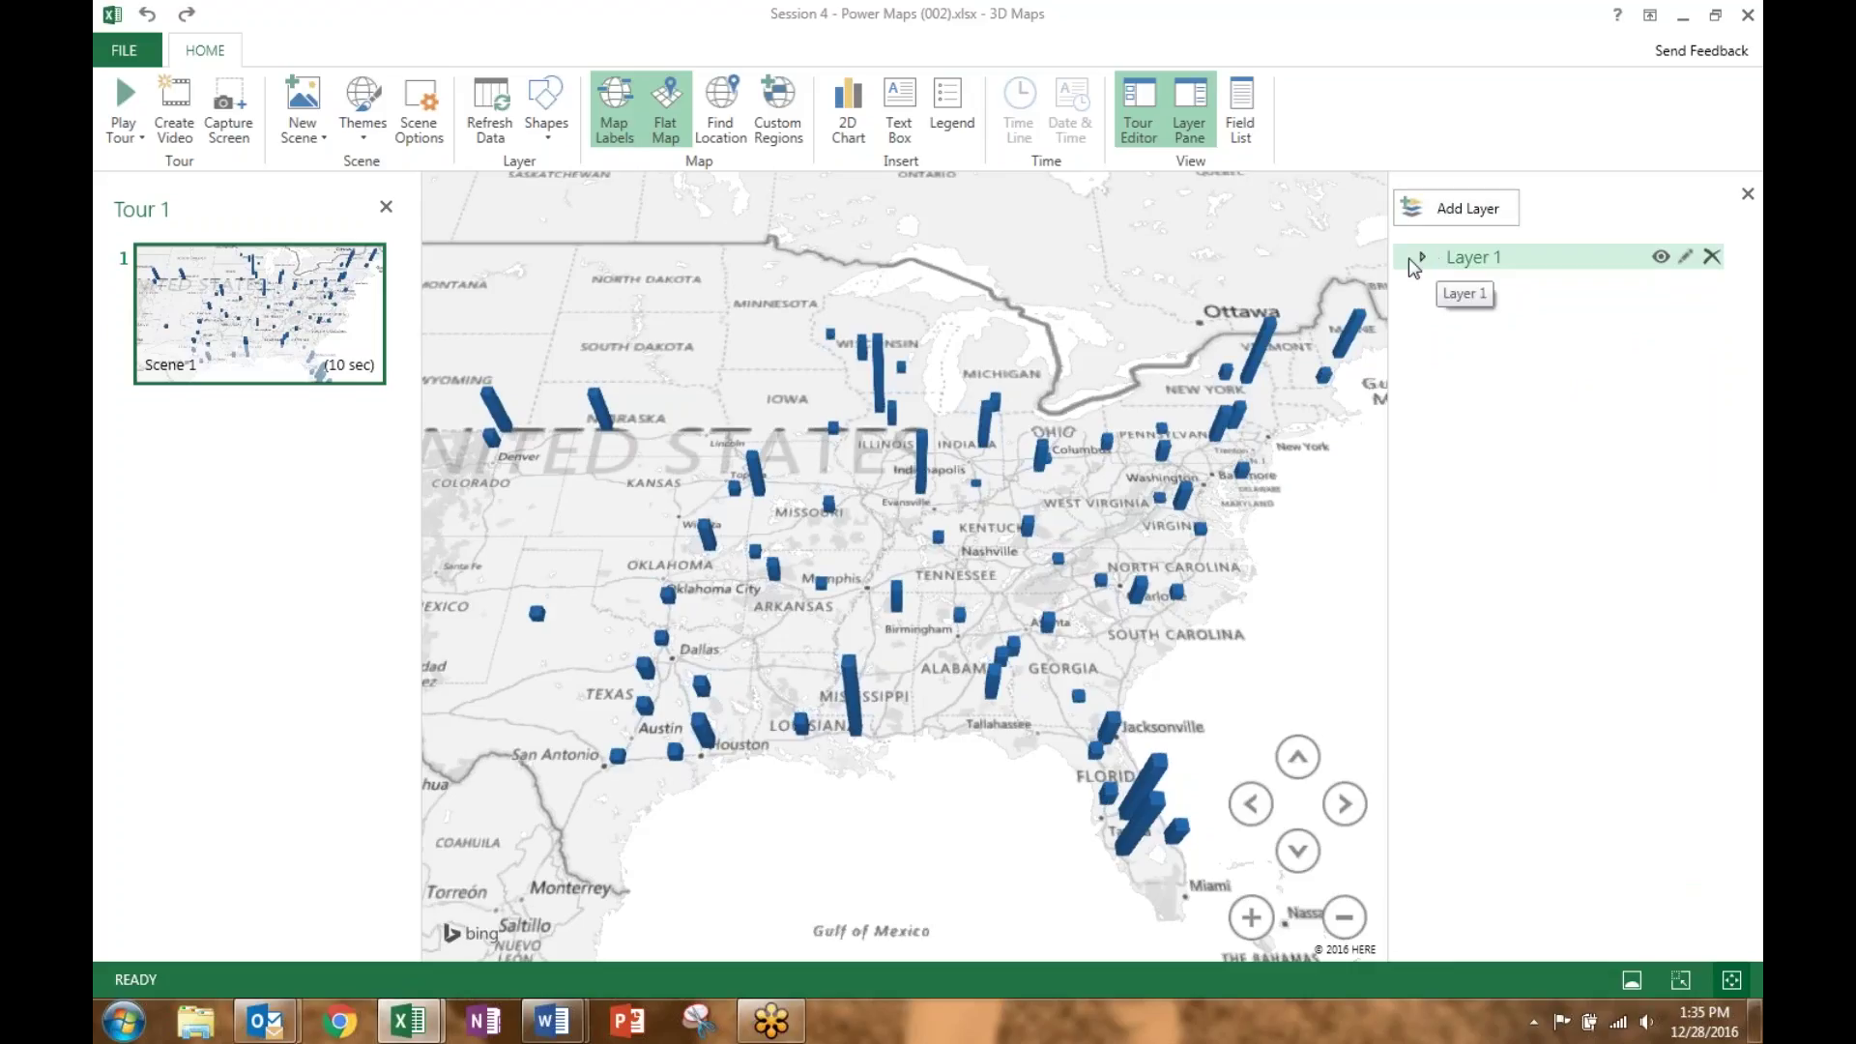
click(1417, 258)
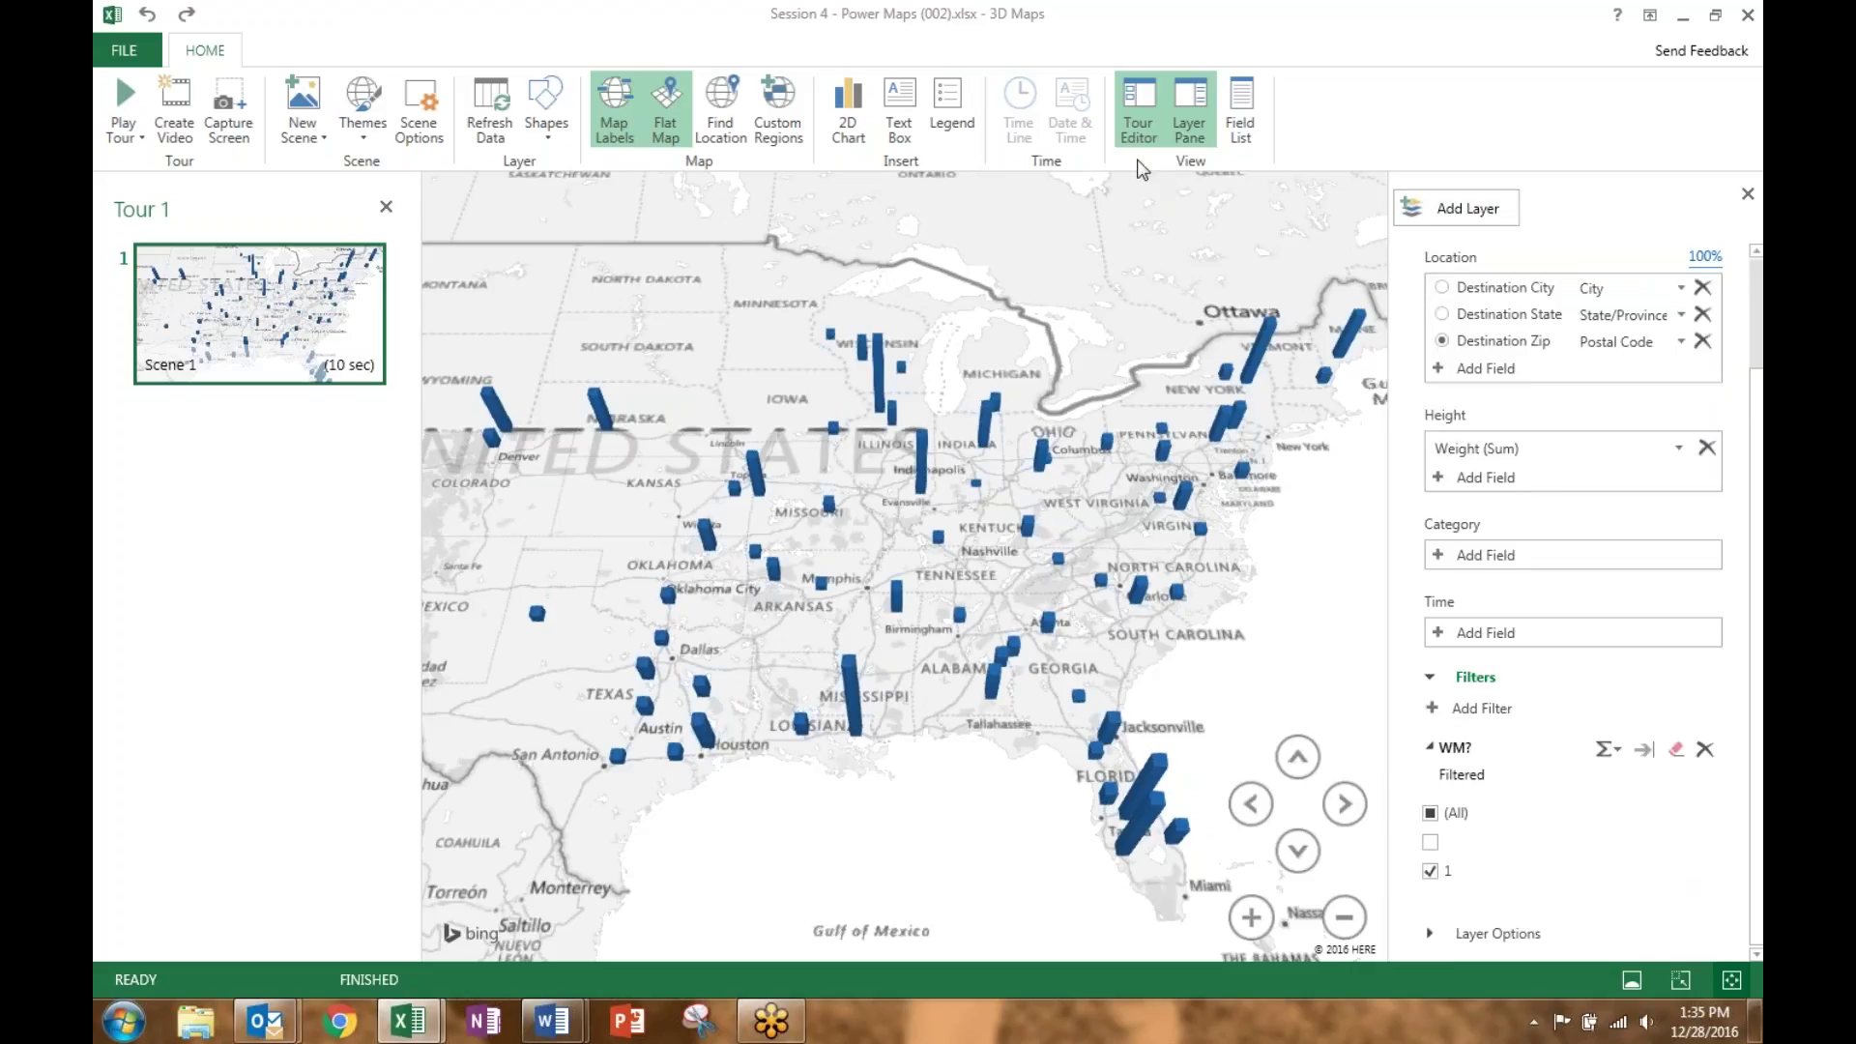
Insert a 2D chart of summed weight by destination zip, place it in the map's lower-left corner and reduce its height slightly
click(856, 135)
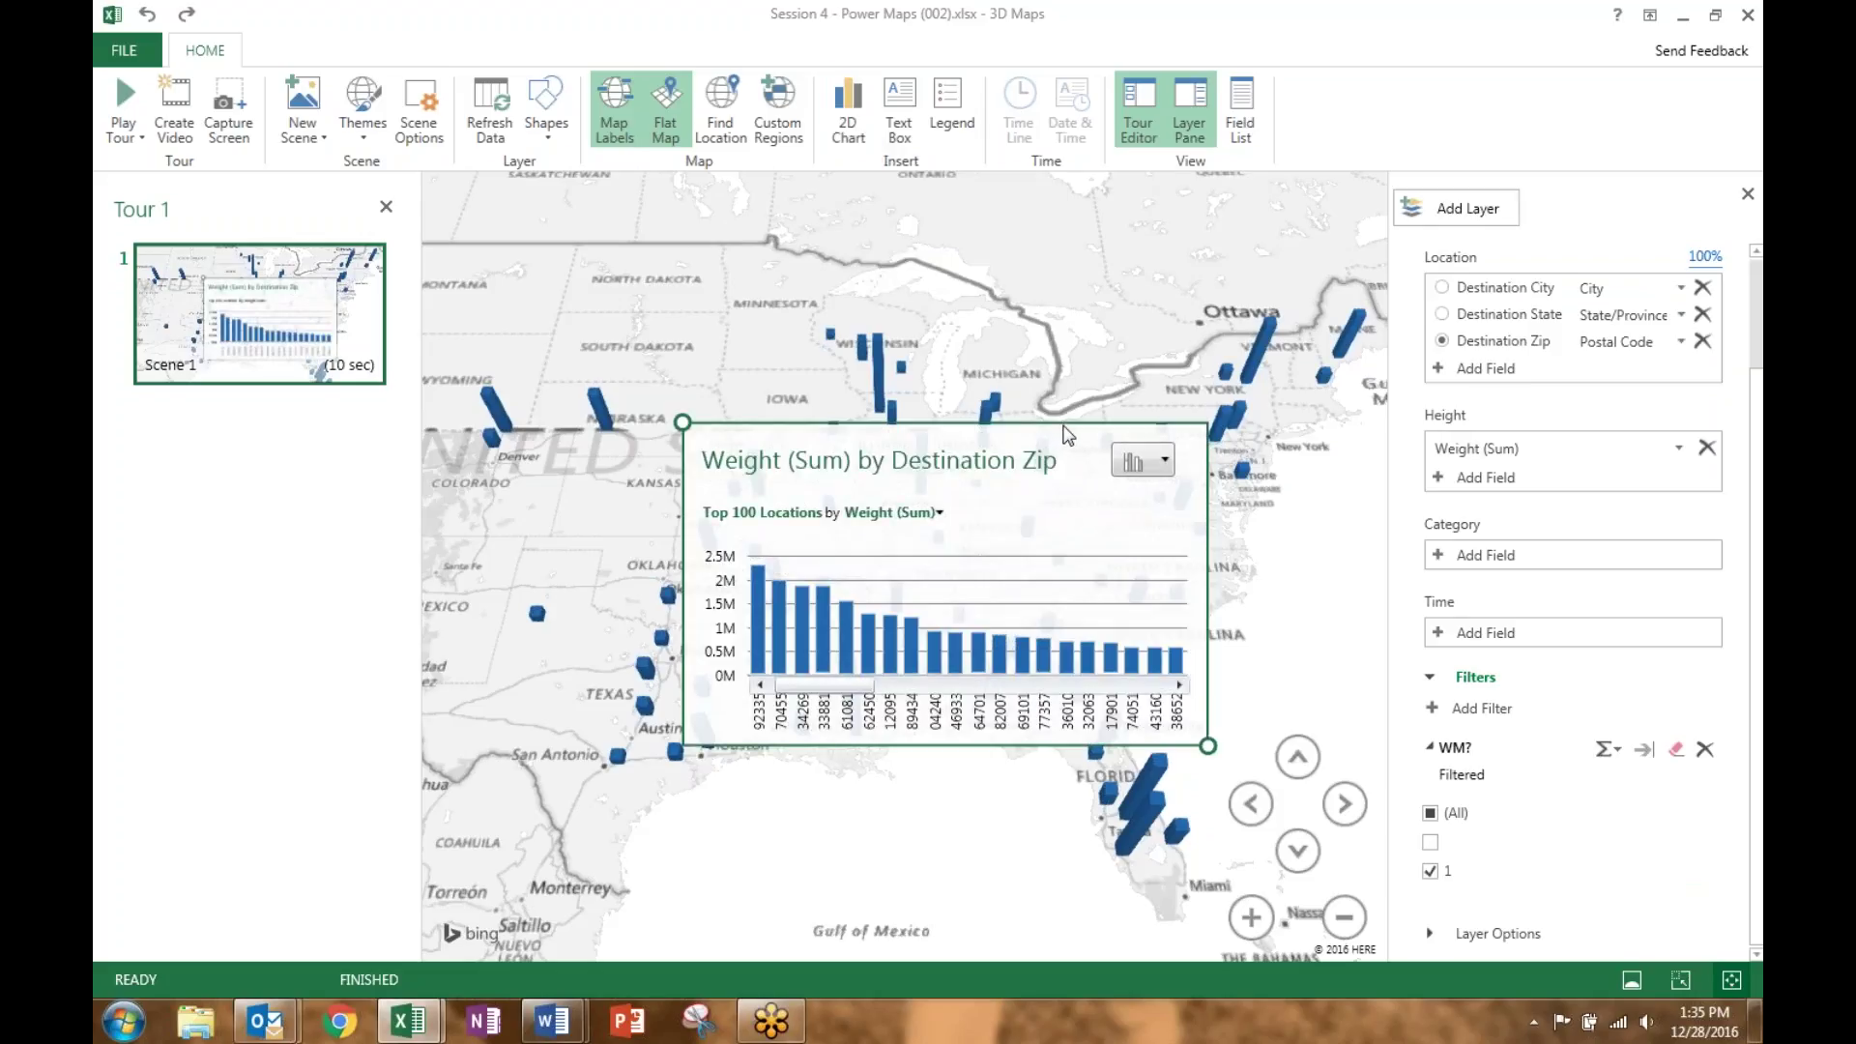
drag(1077, 427, 820, 649)
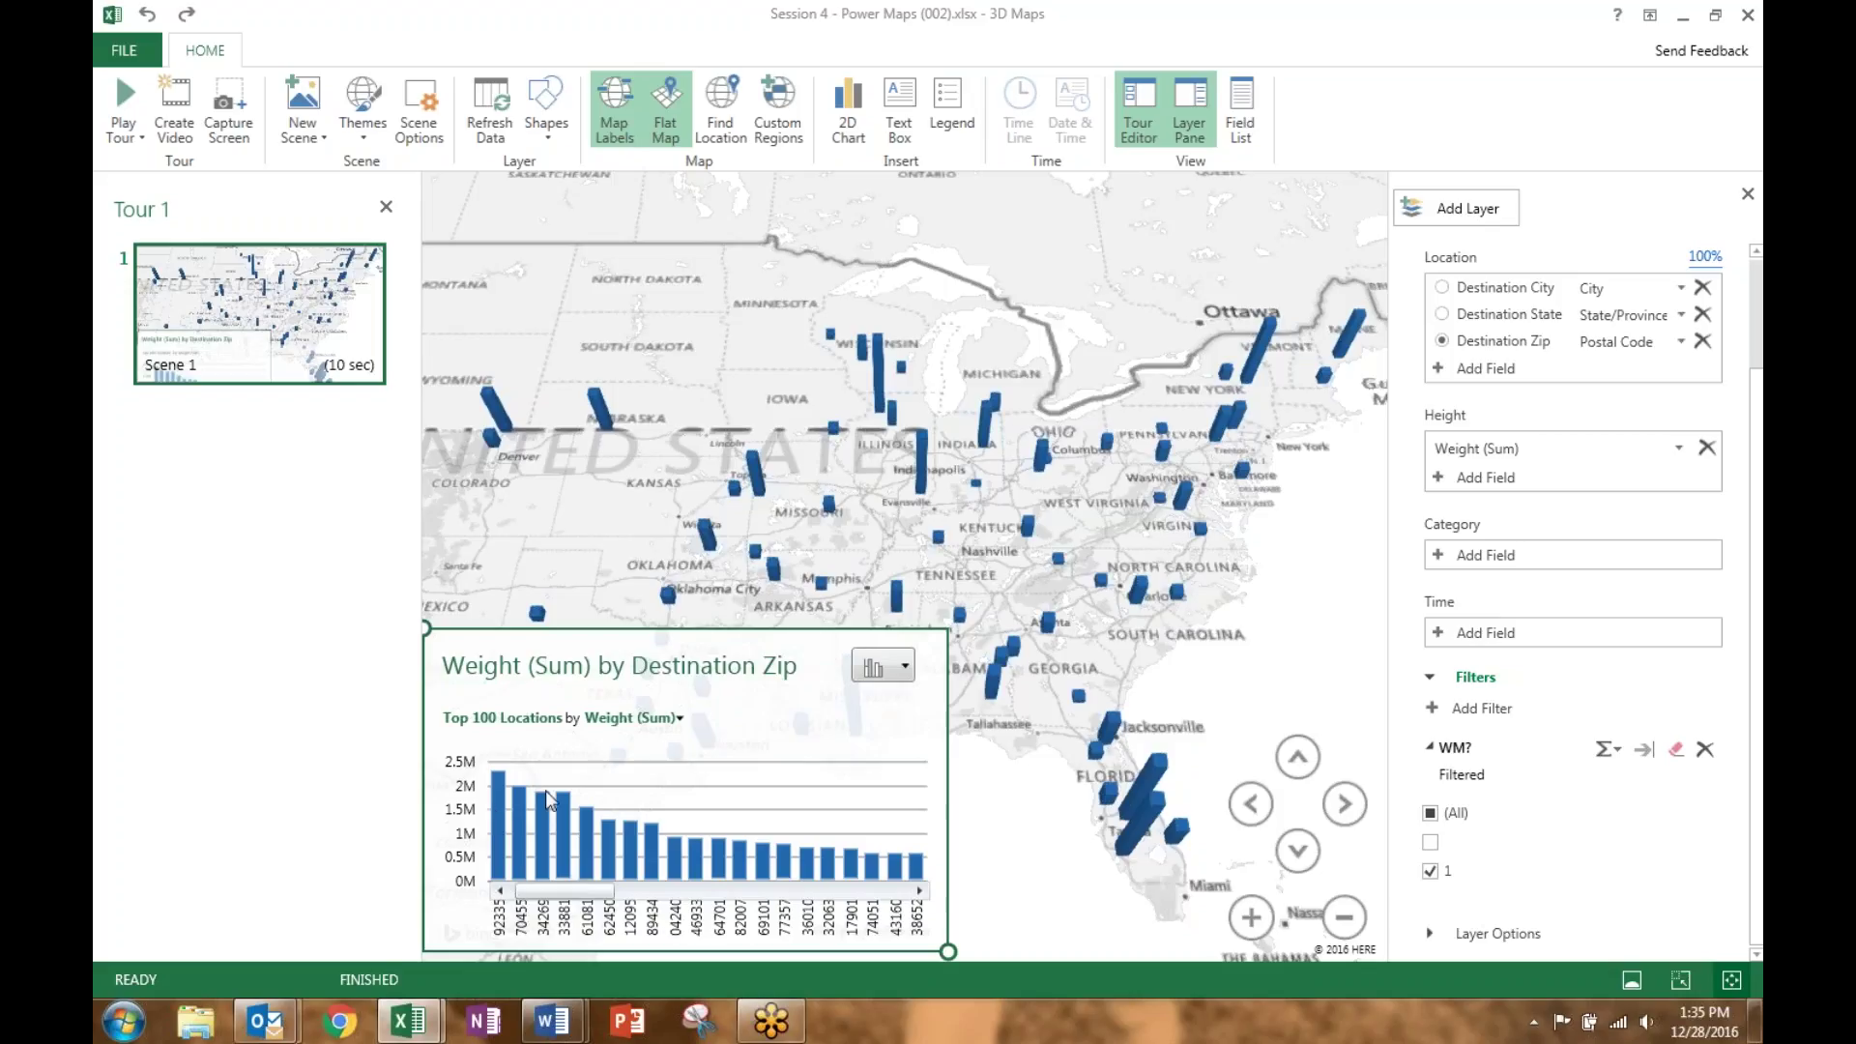
drag(427, 634, 427, 652)
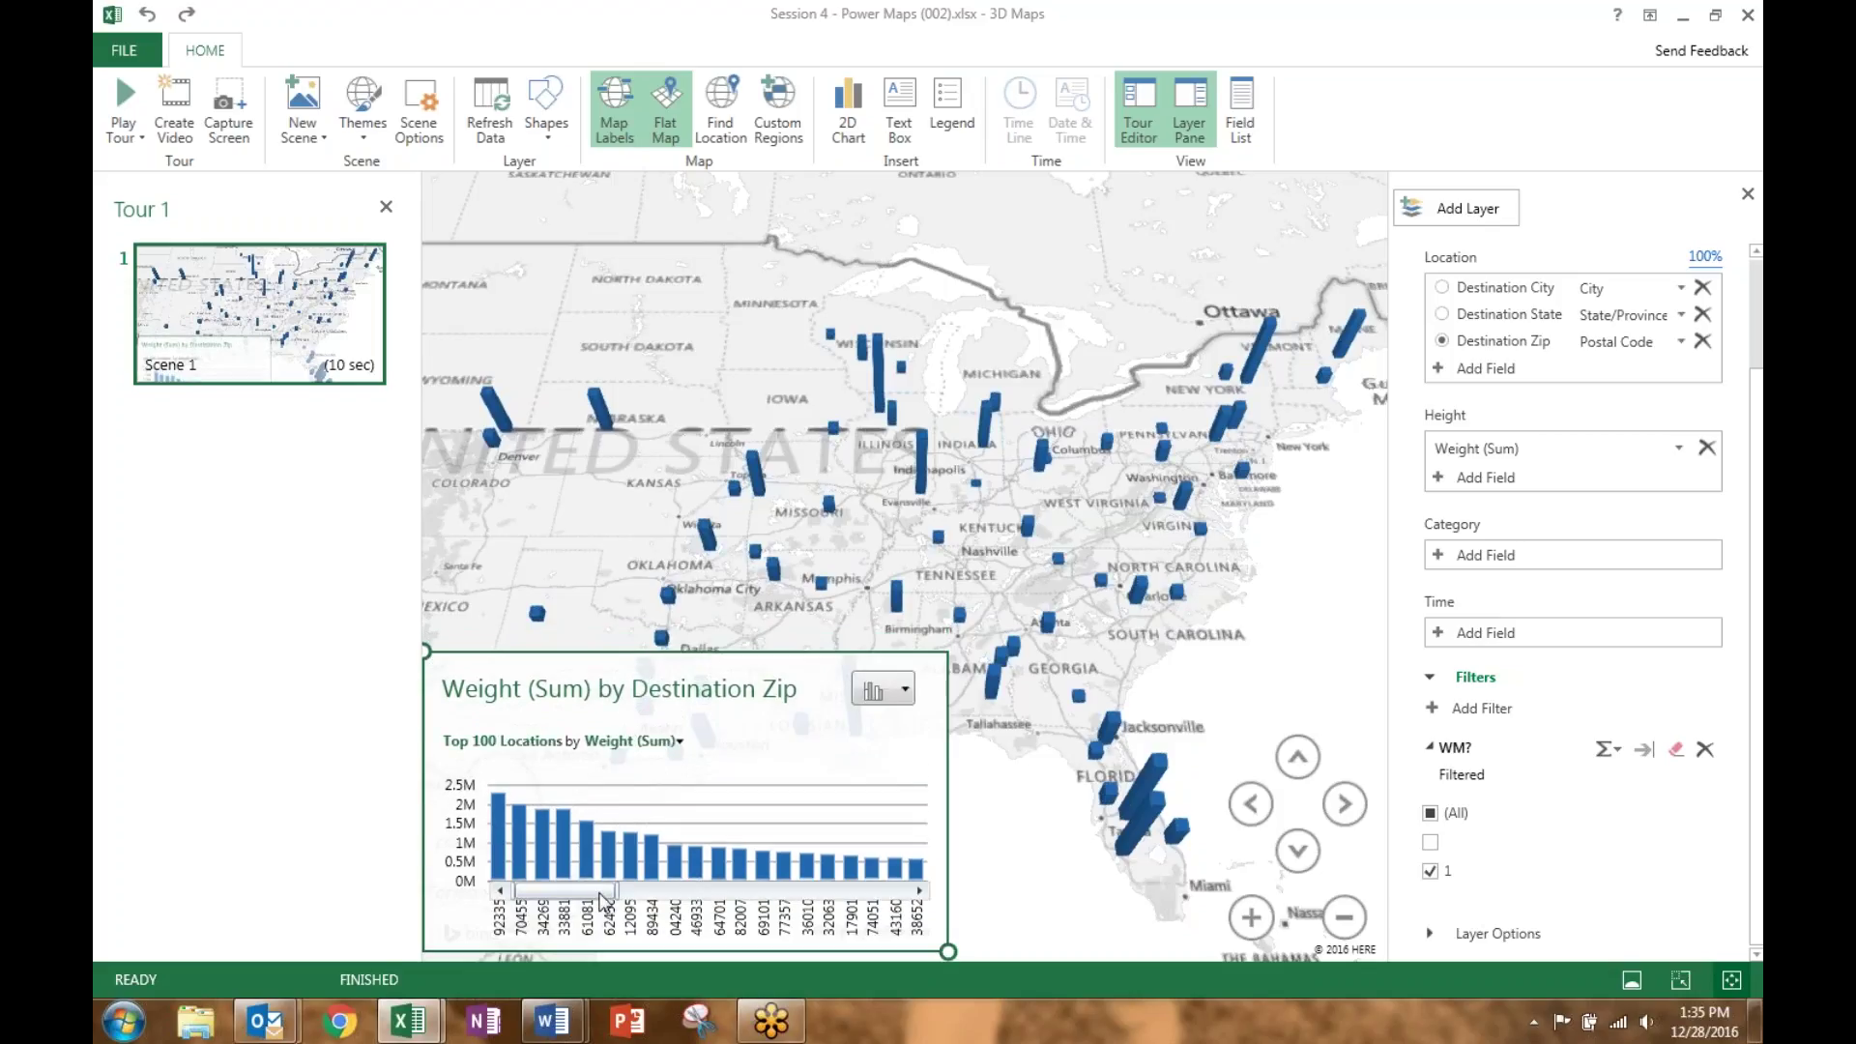
Remove the 2D chart of summed weight by destination zip from the map
mouse_move(604, 902)
mouse_down()
mouse_move(684, 897)
mouse_move(588, 899)
mouse_up()
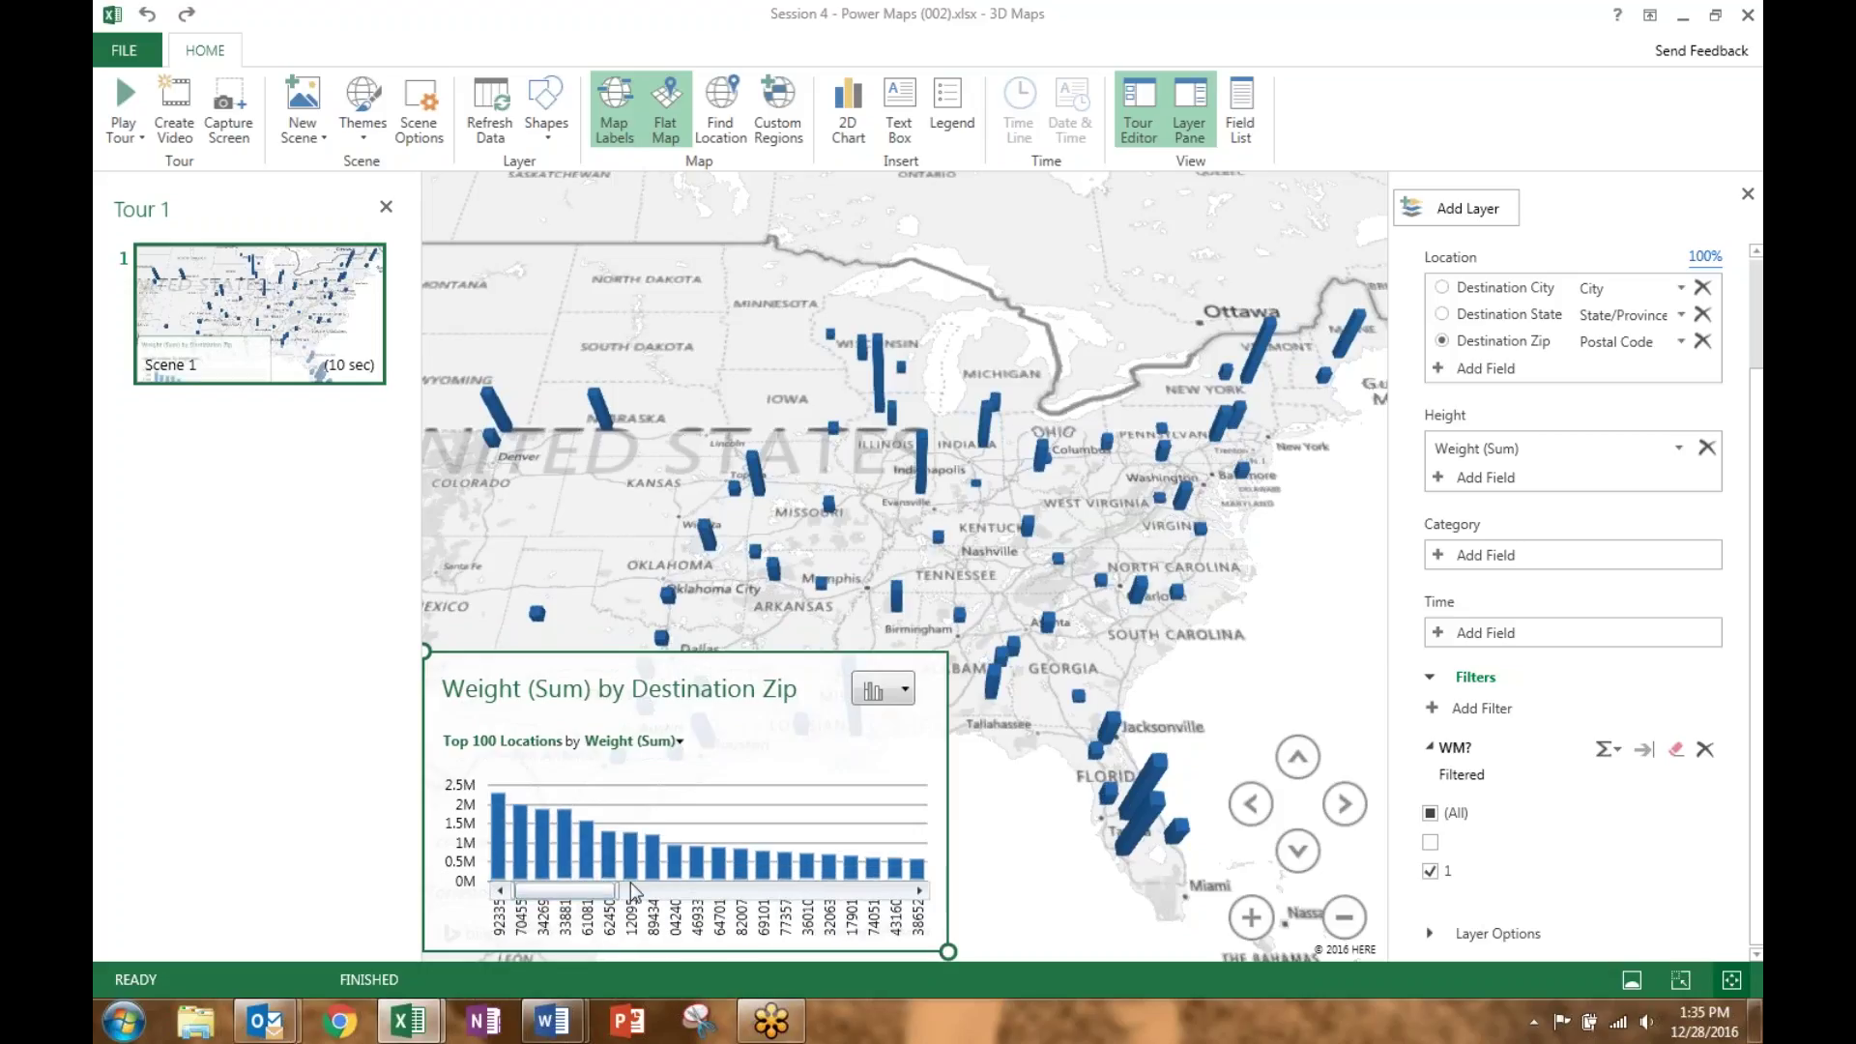
drag(433, 657, 430, 629)
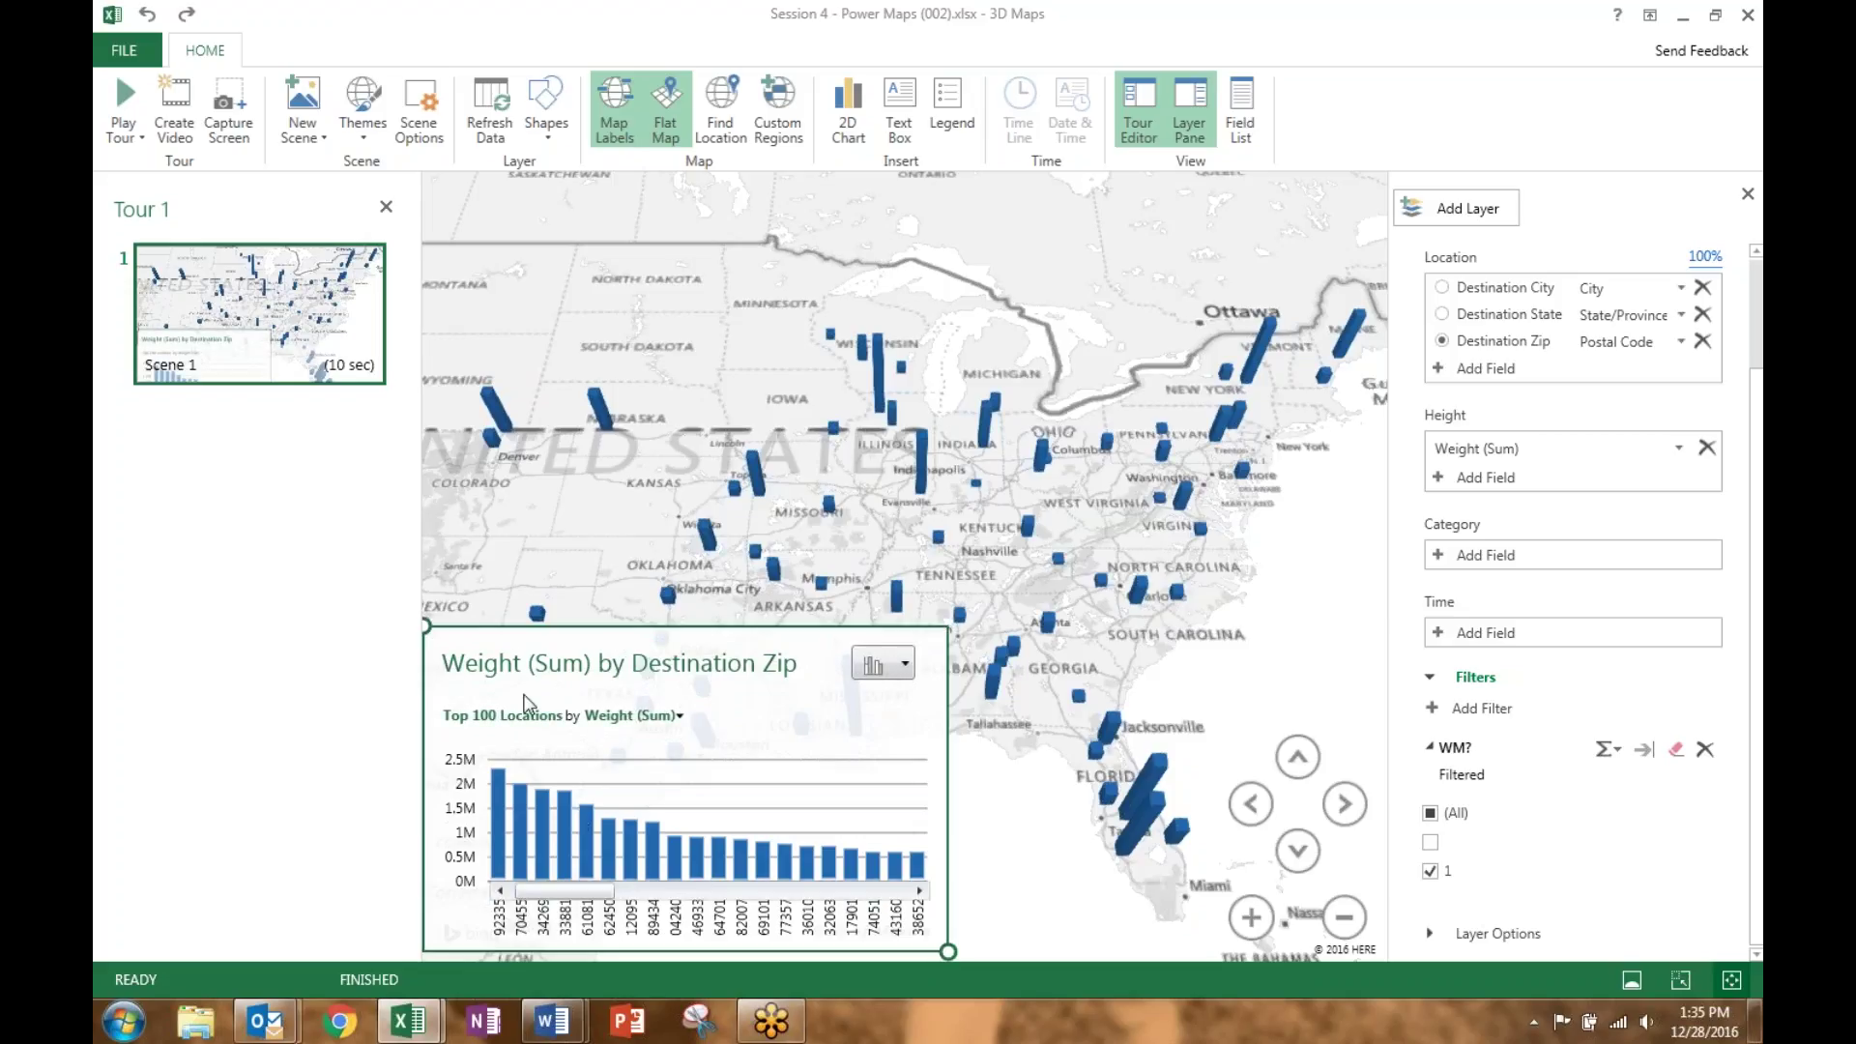
right_click(522, 636)
click(573, 799)
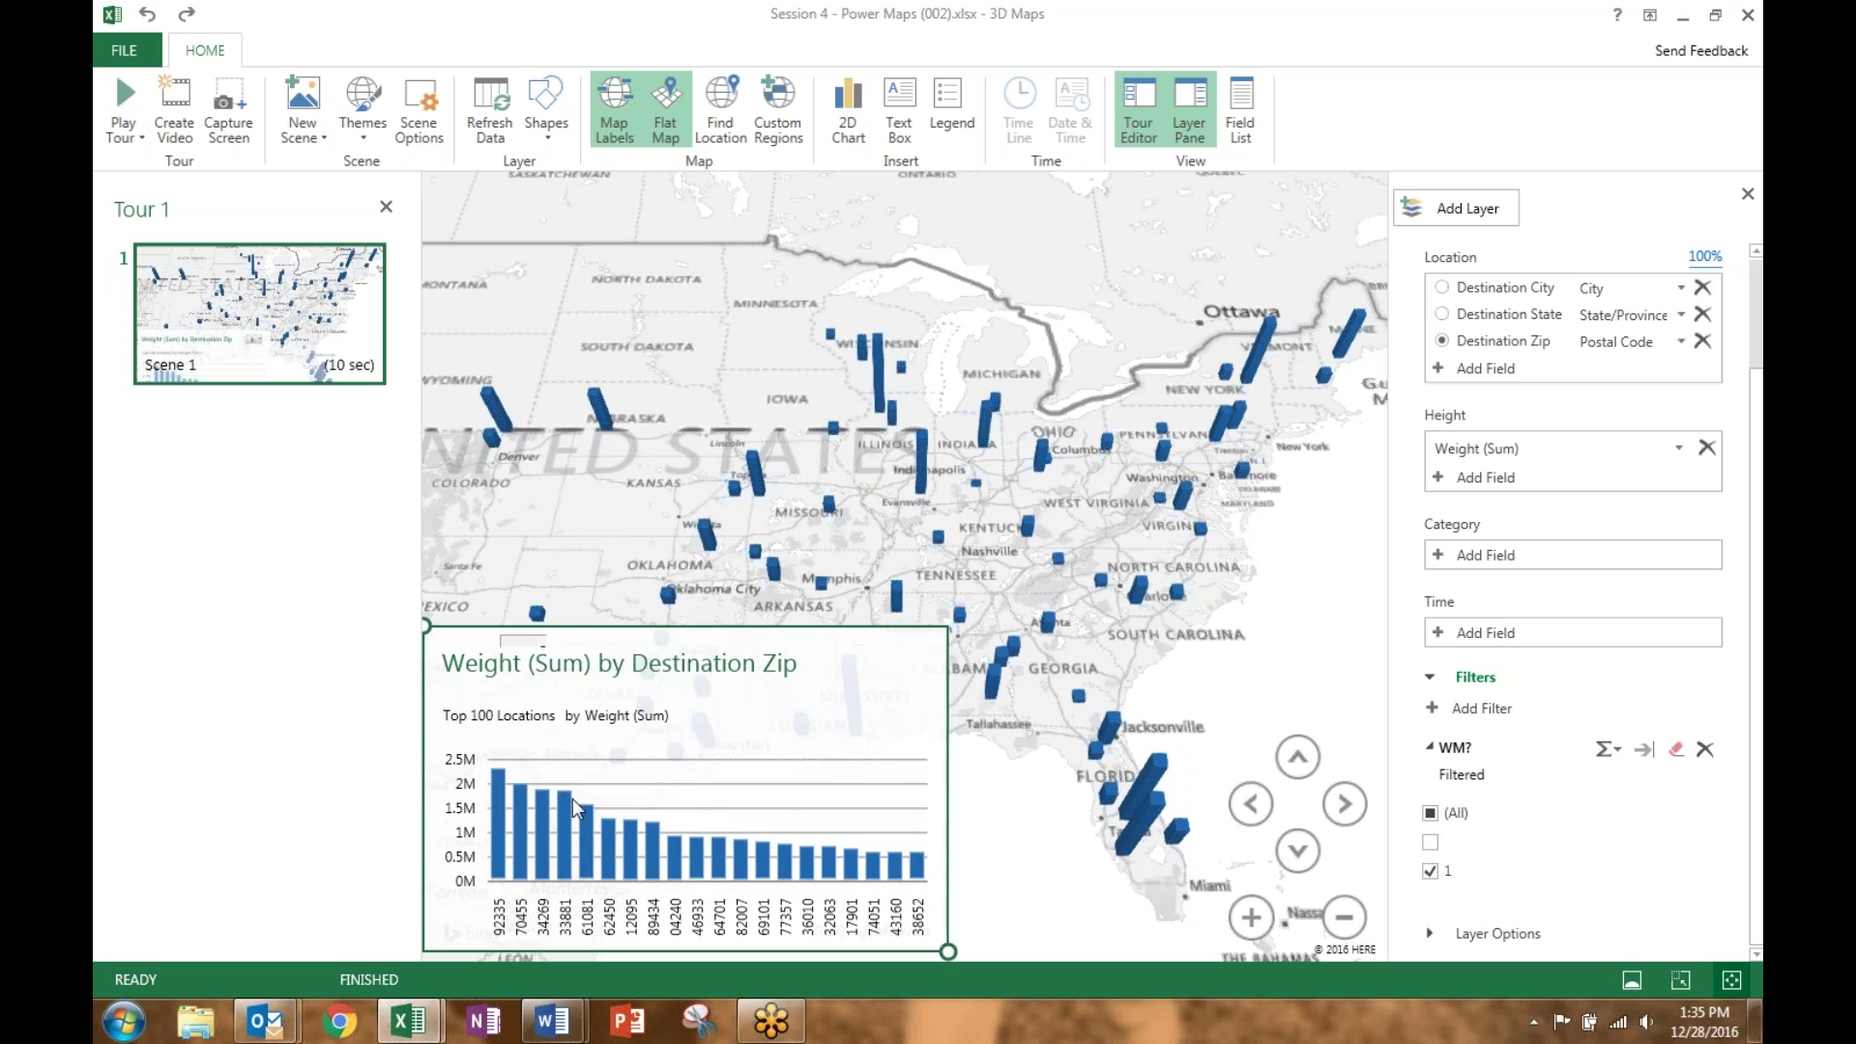
Add Goods Issue Date as the time field of Layer 1
drag(560, 474, 990, 440)
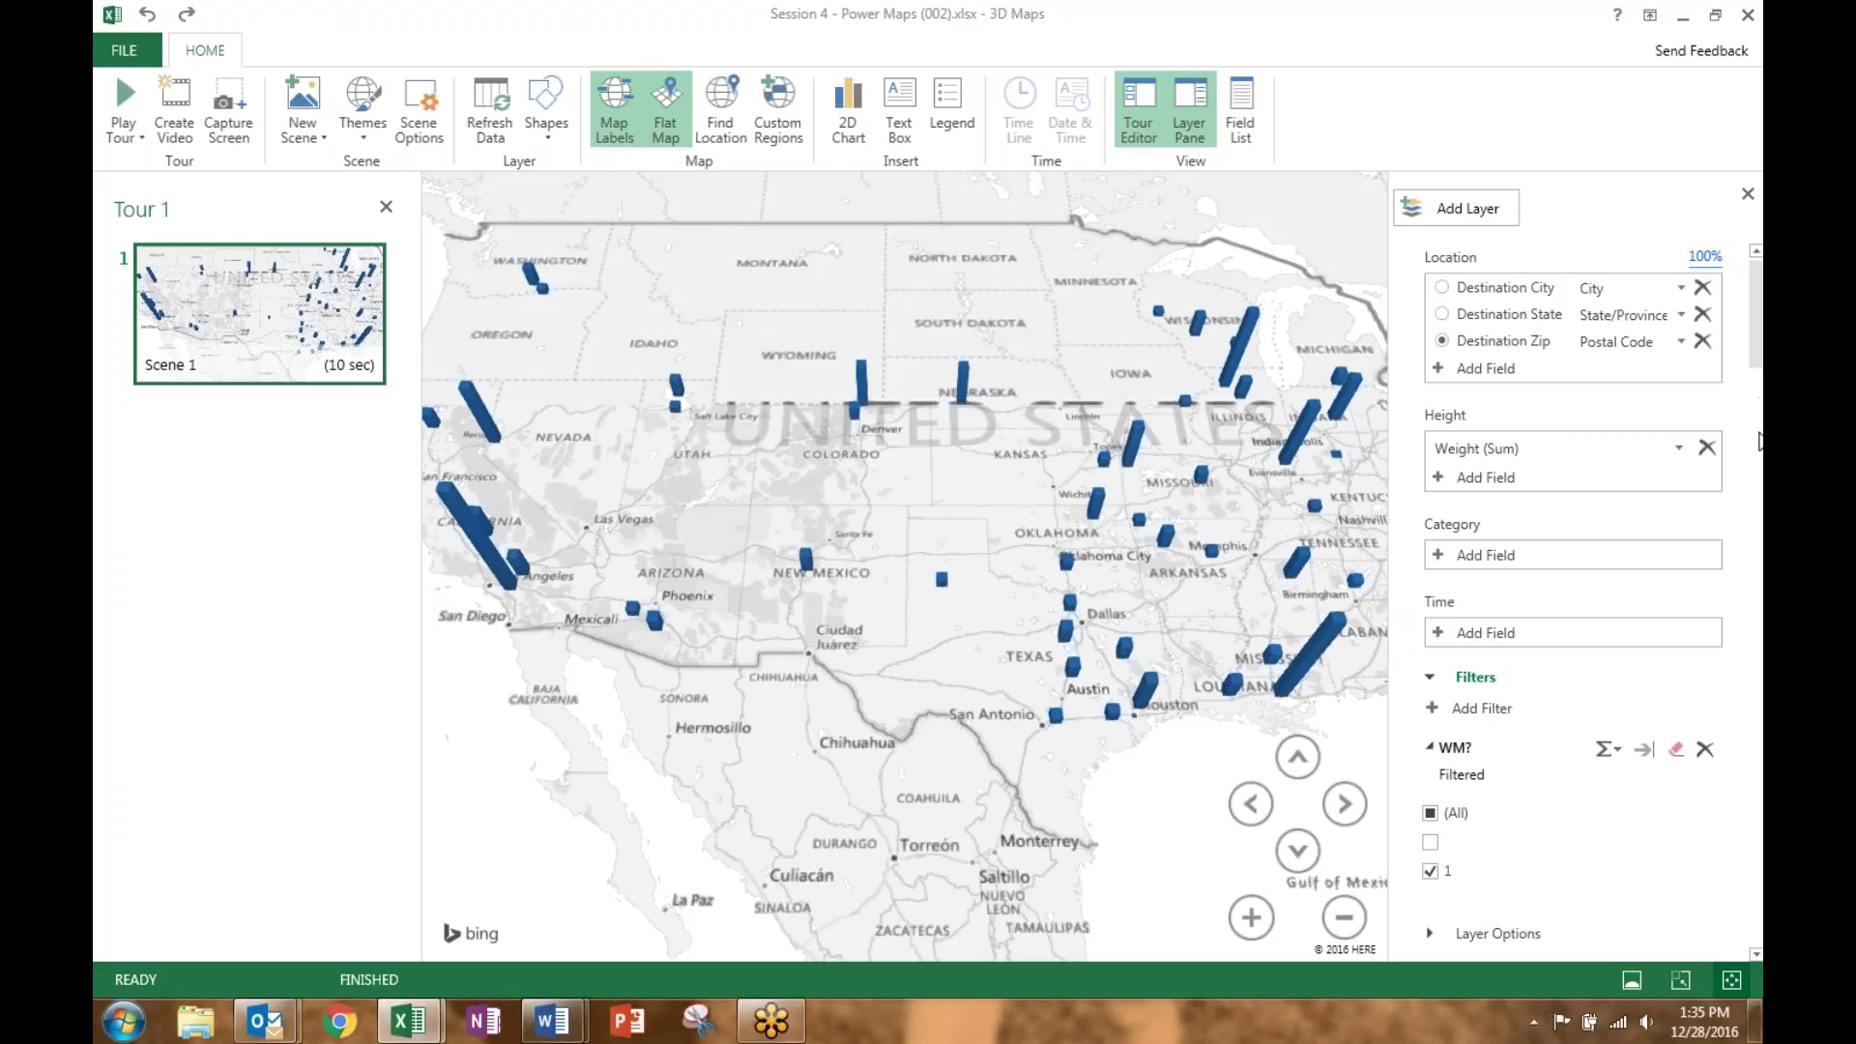
scroll(1616, 541, up, 2)
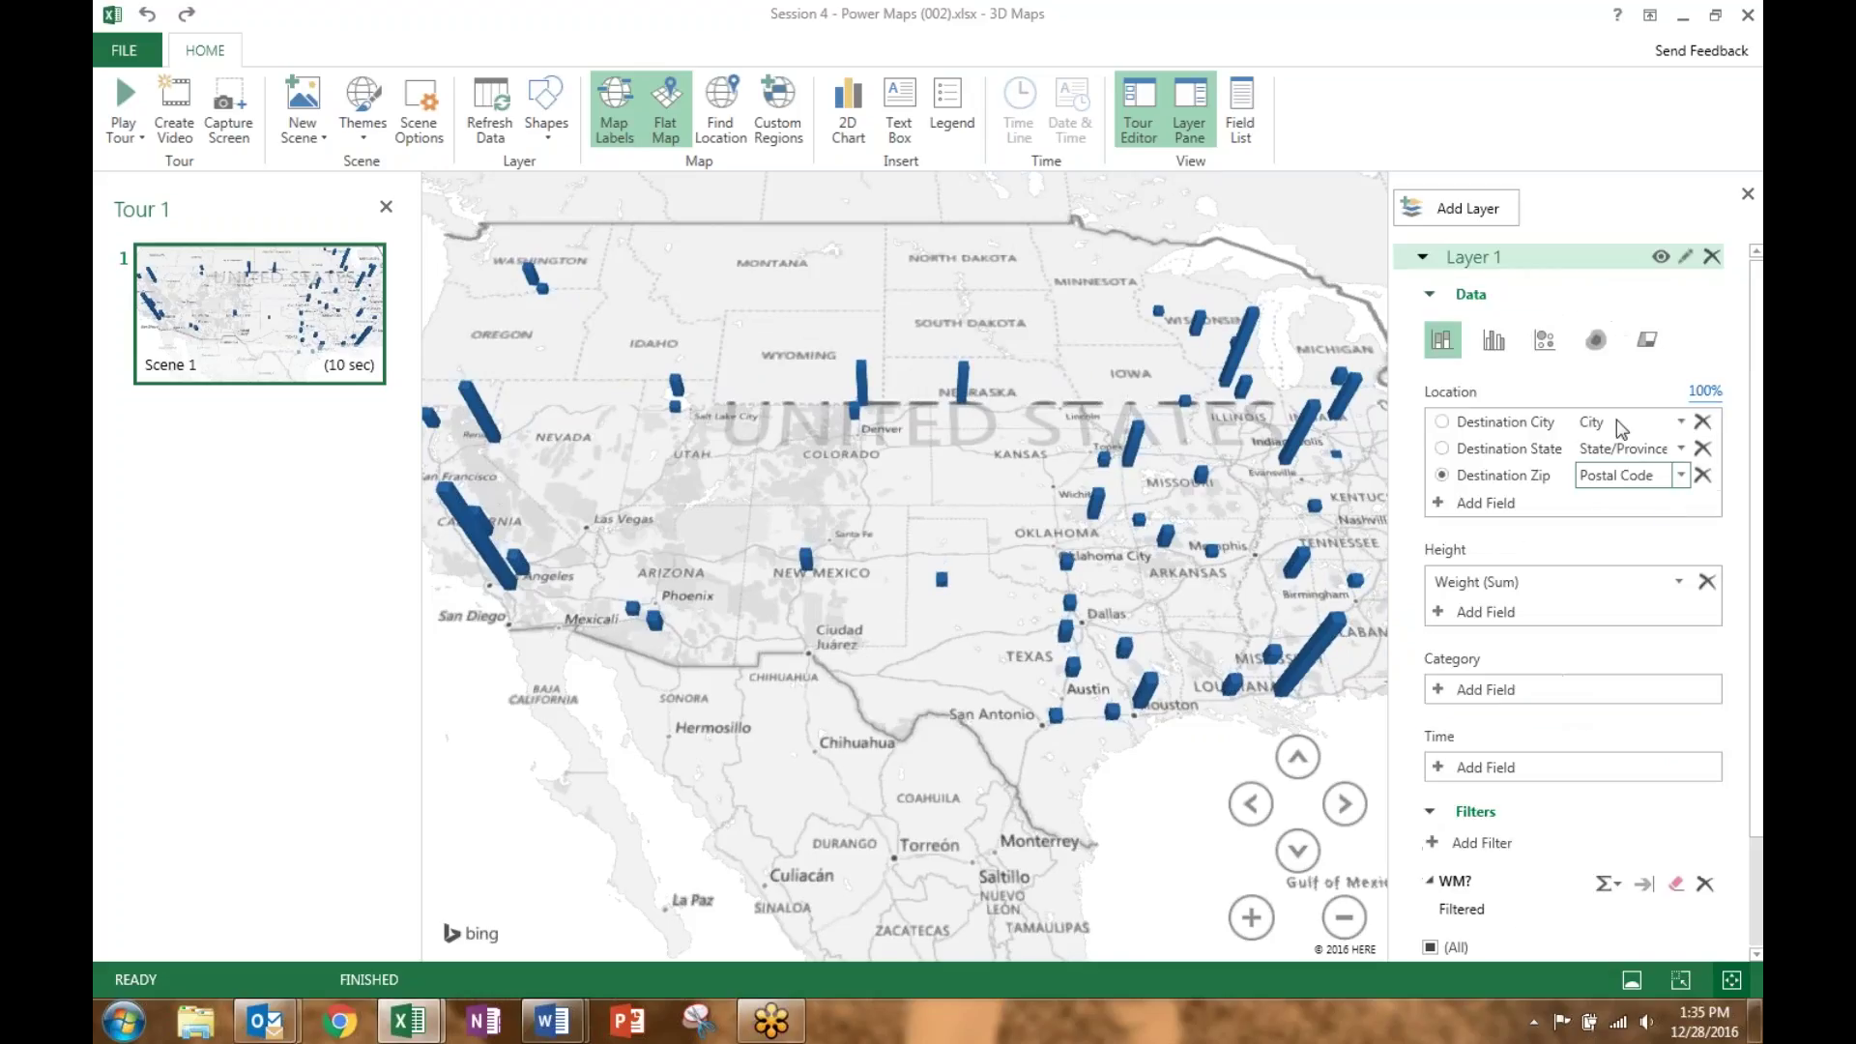
scroll(1568, 661, down, 2)
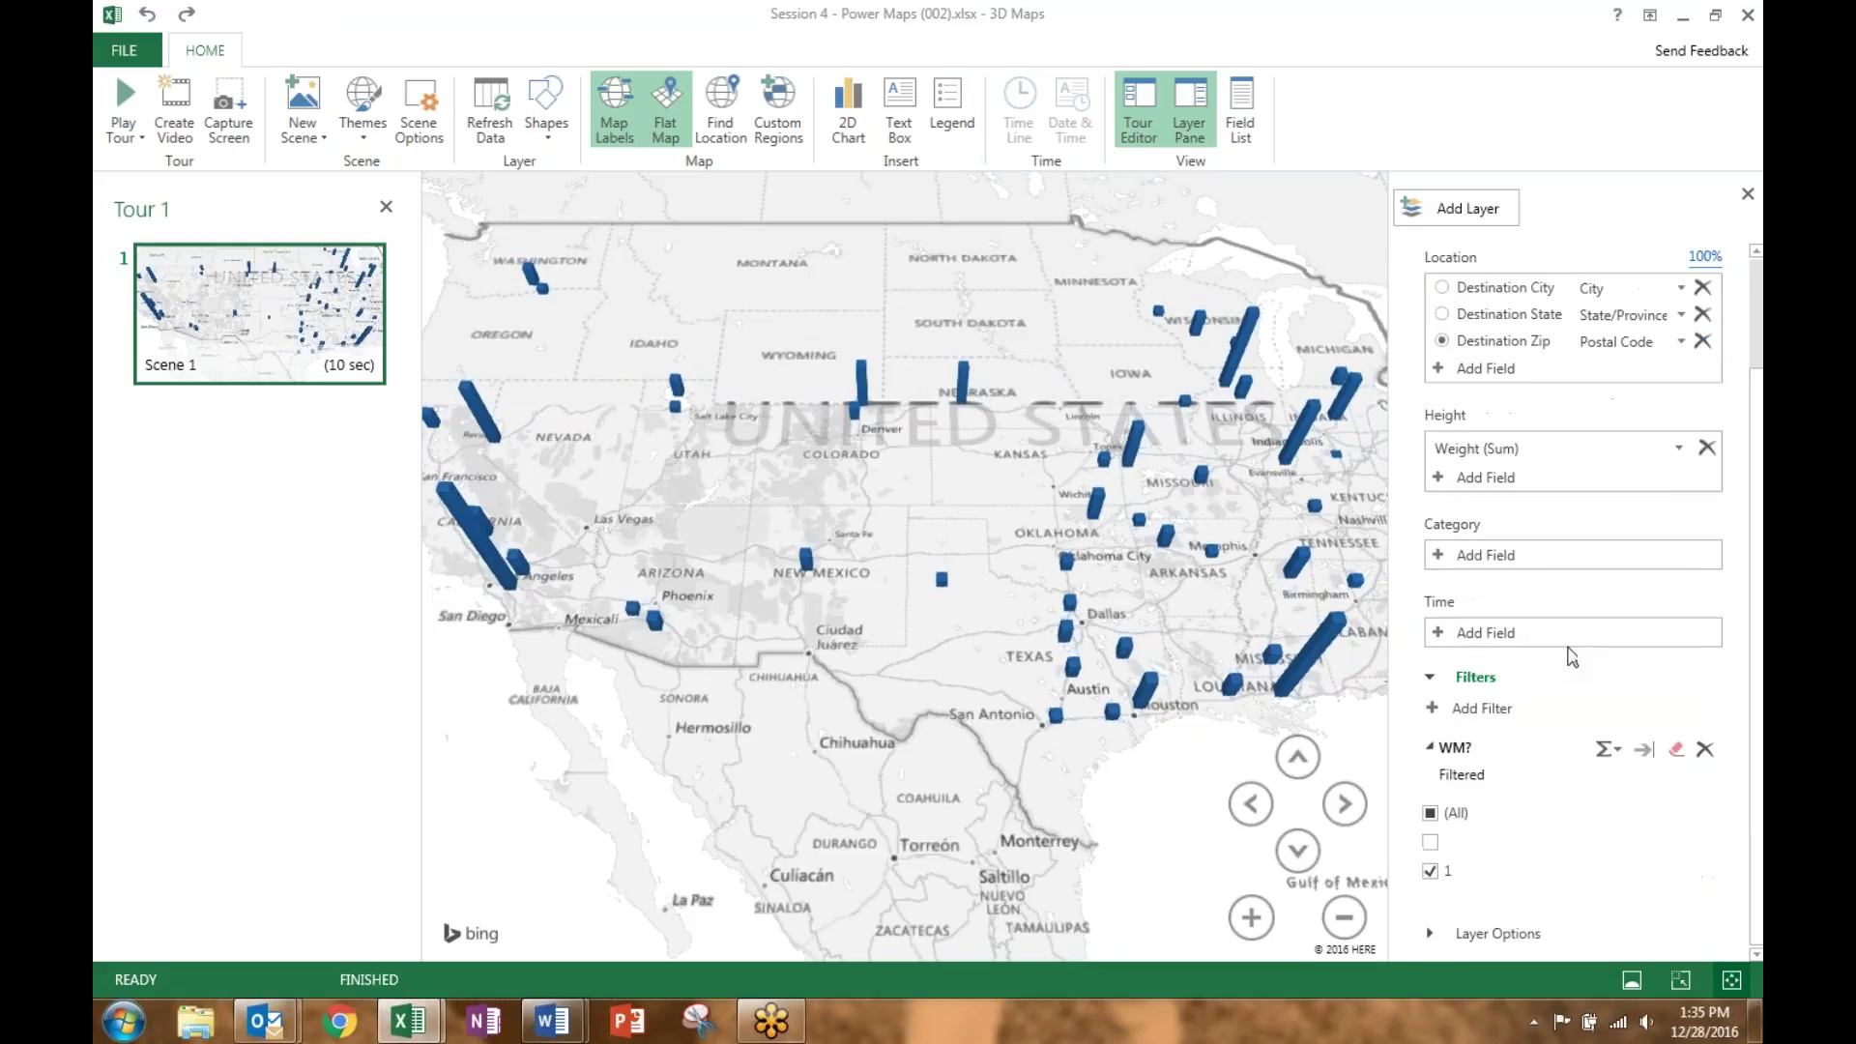
click(1429, 680)
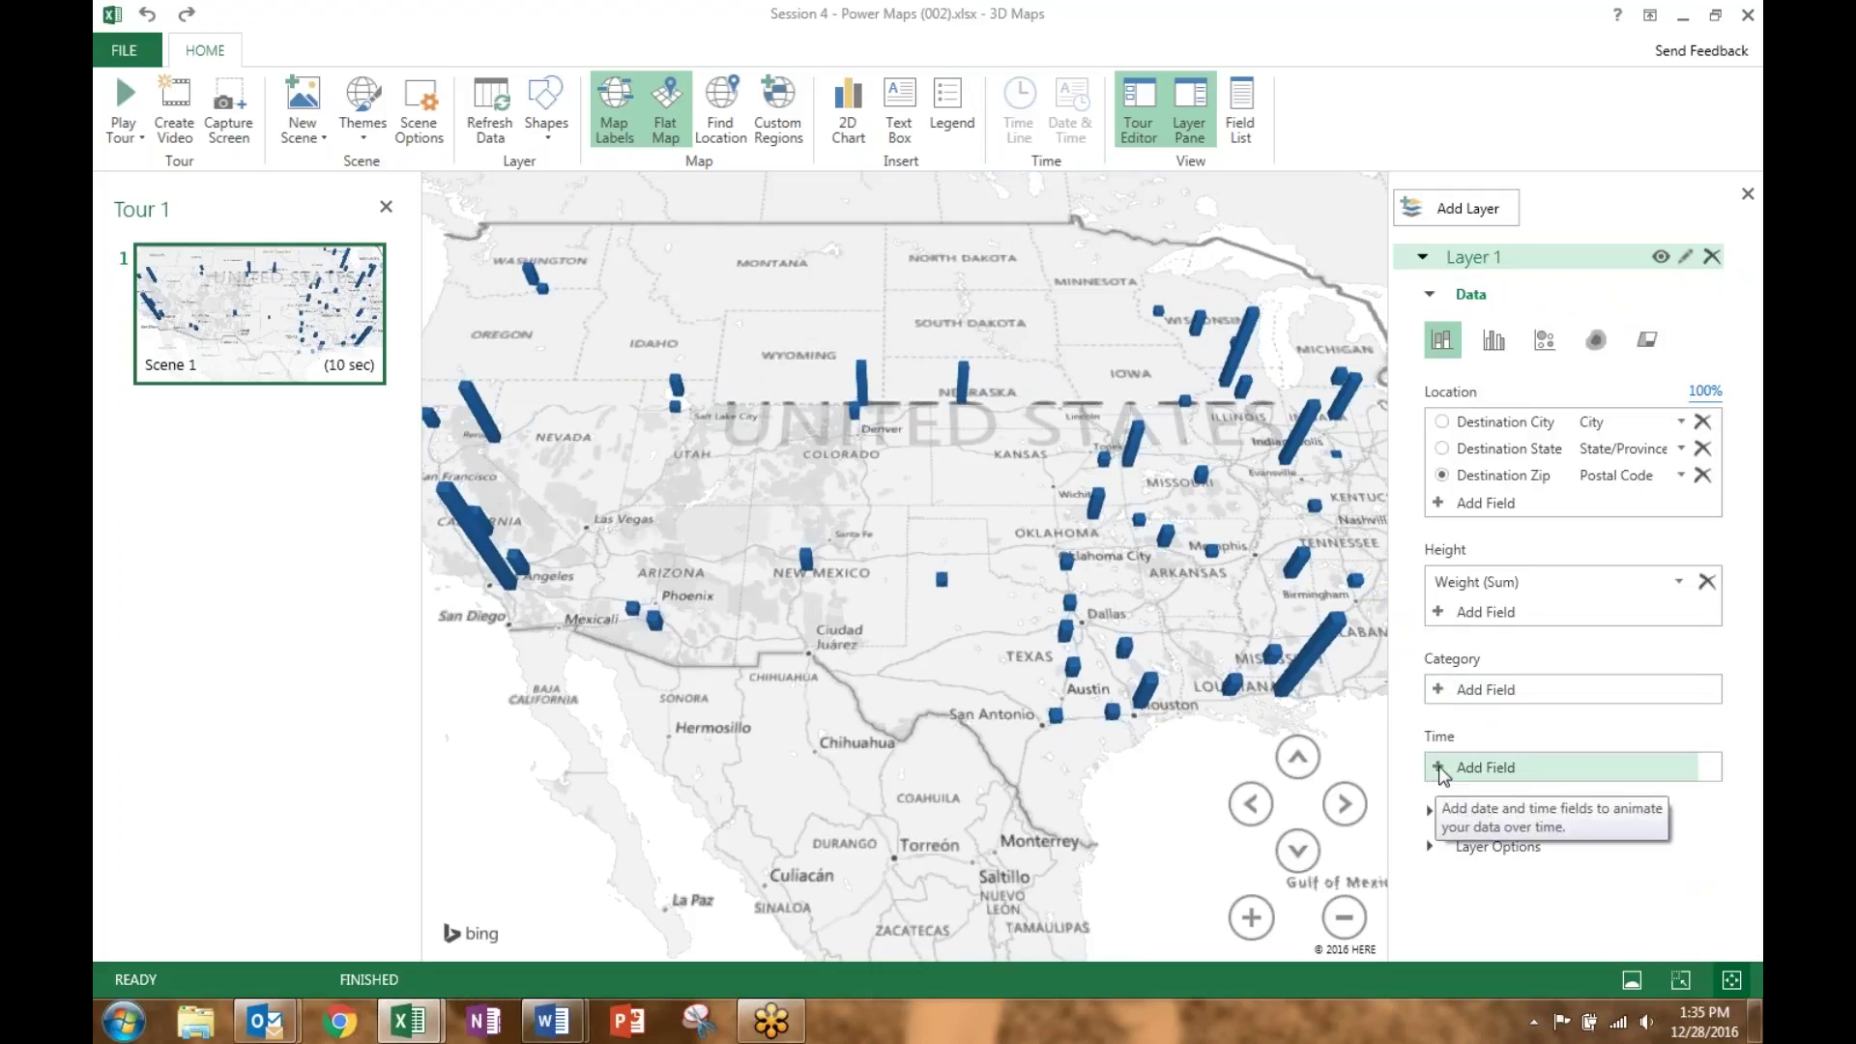
click(1452, 764)
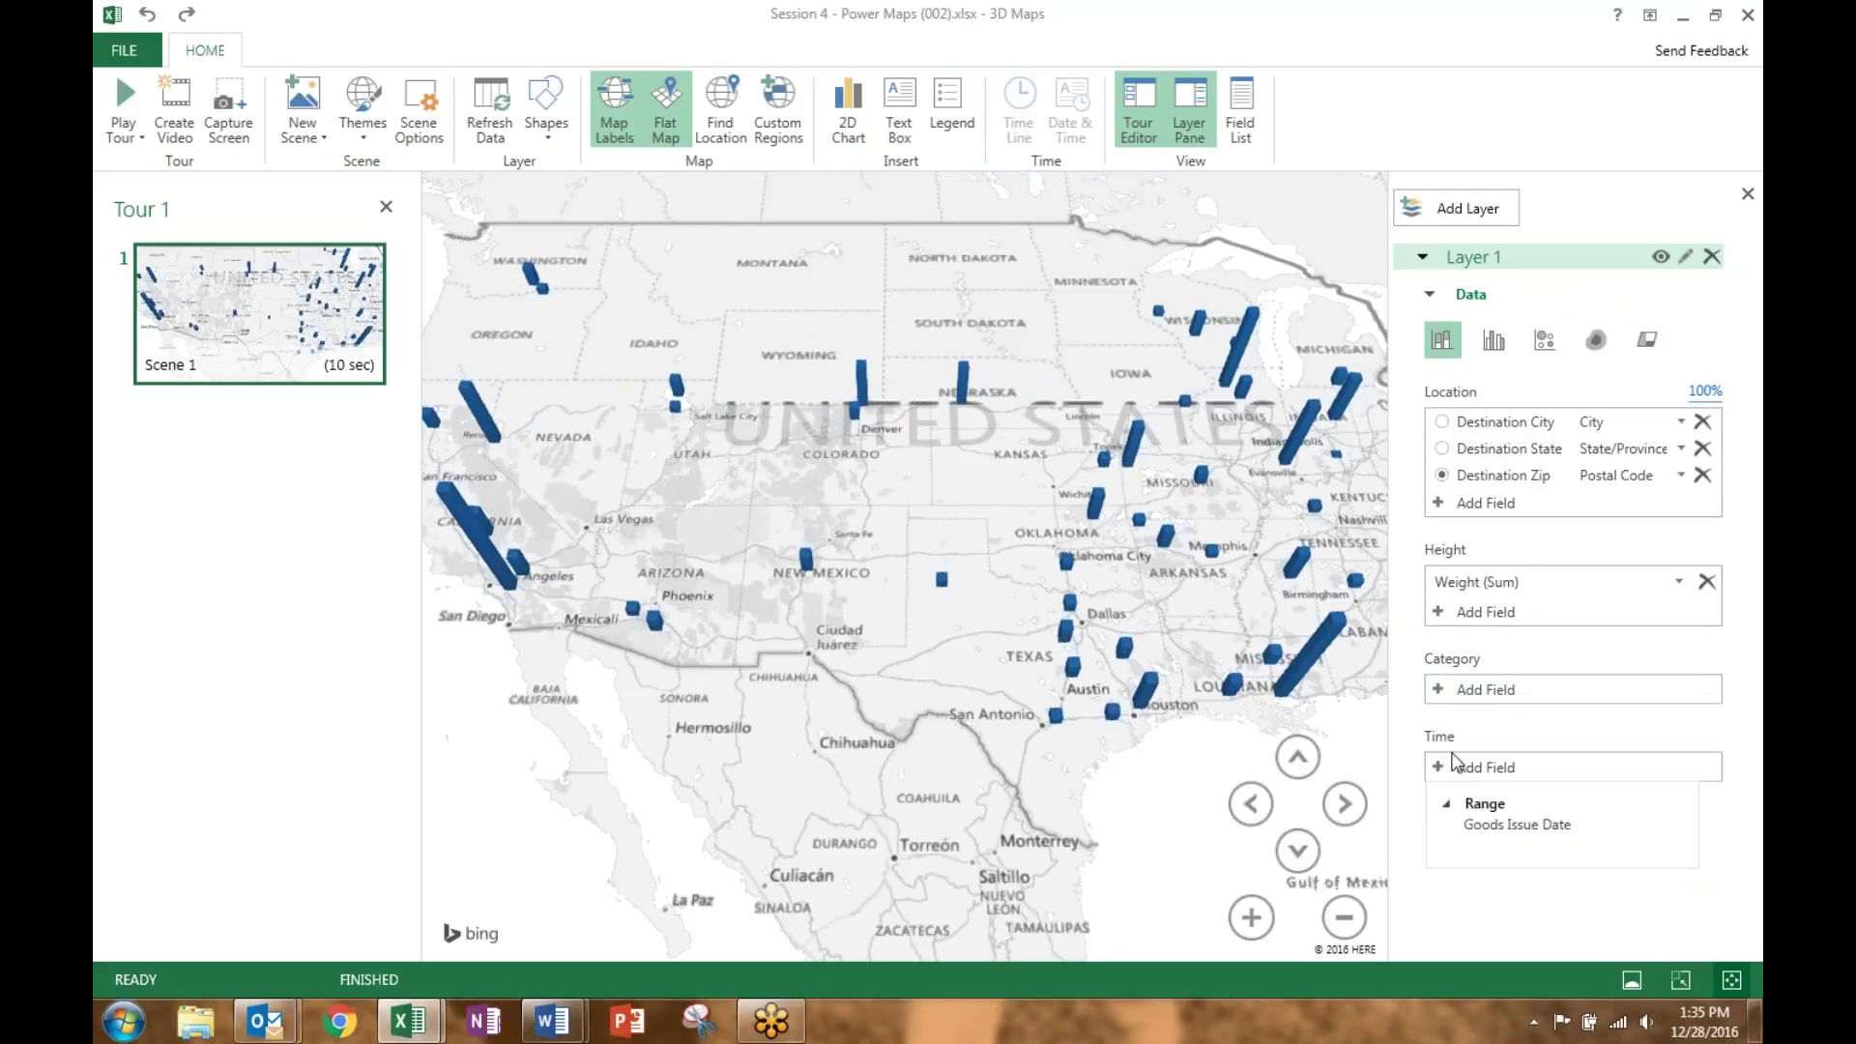
click(1537, 825)
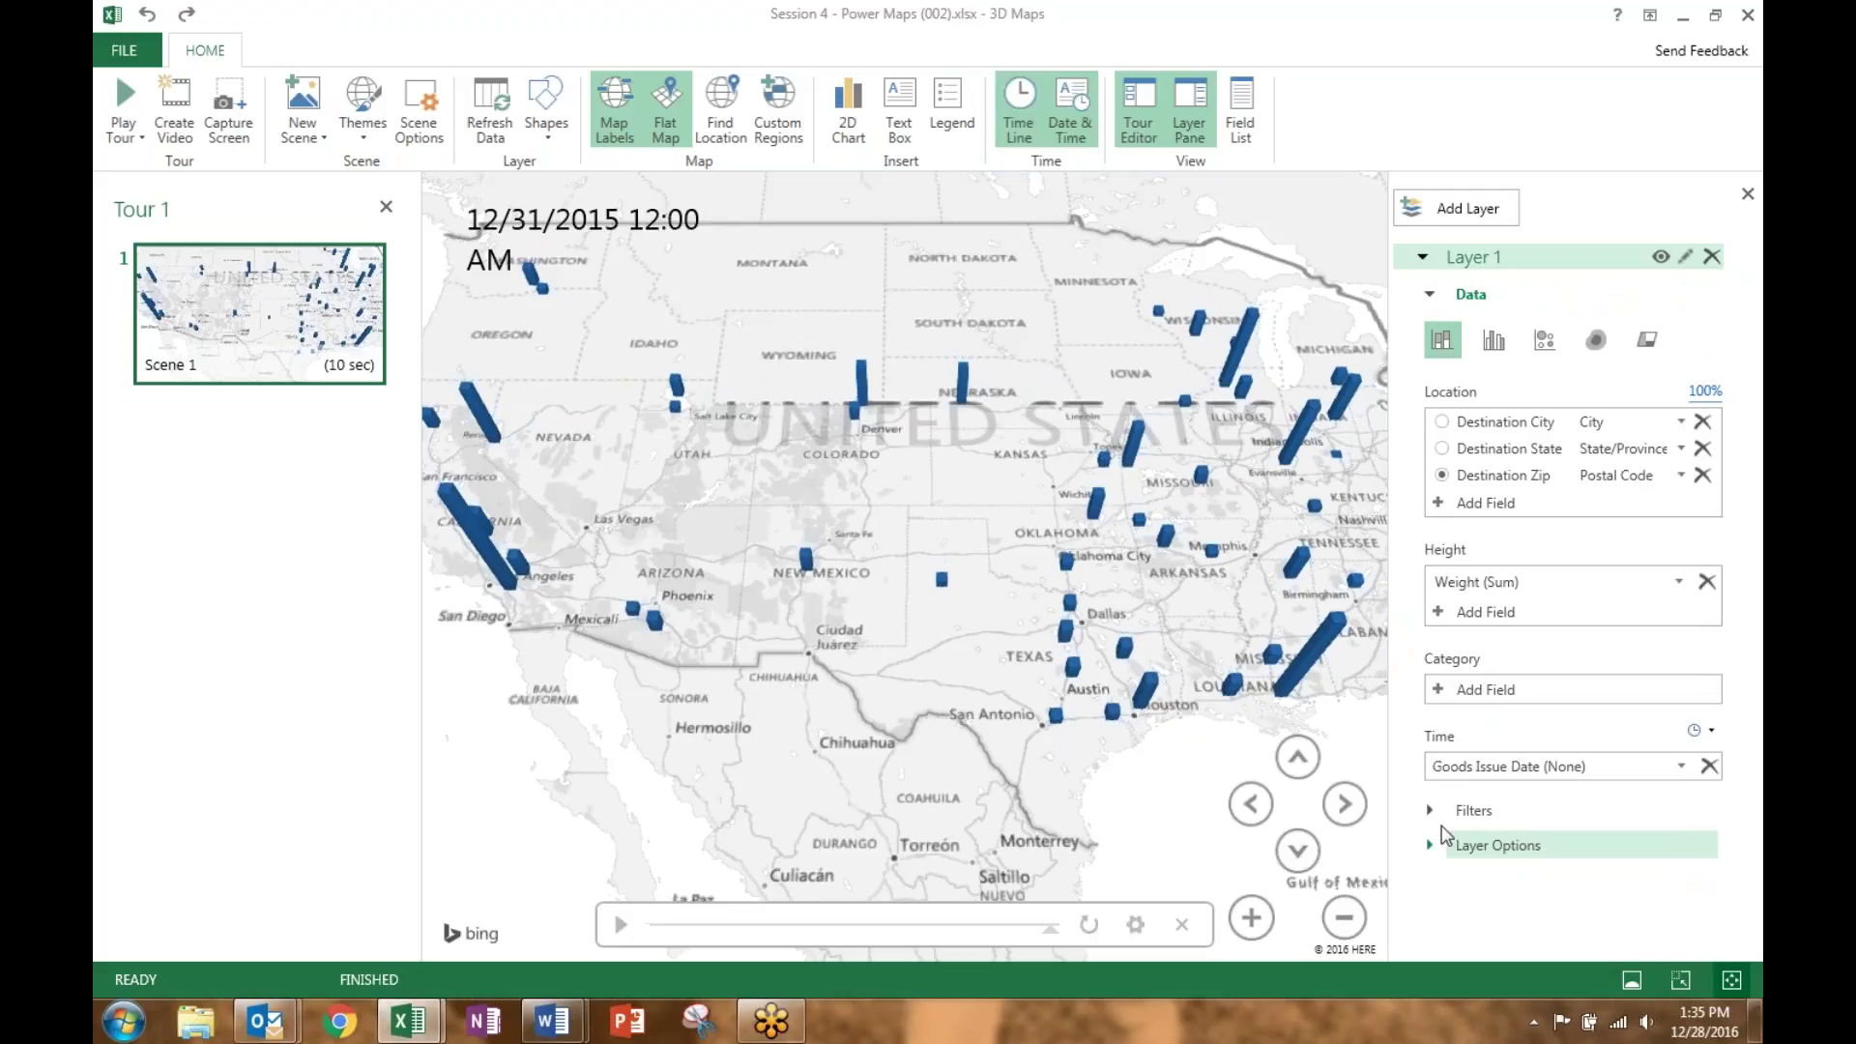
Fit the date and time label on one line in the map's upper-right corner and play the timeline
drag(774, 288, 778, 249)
drag(692, 204, 1327, 191)
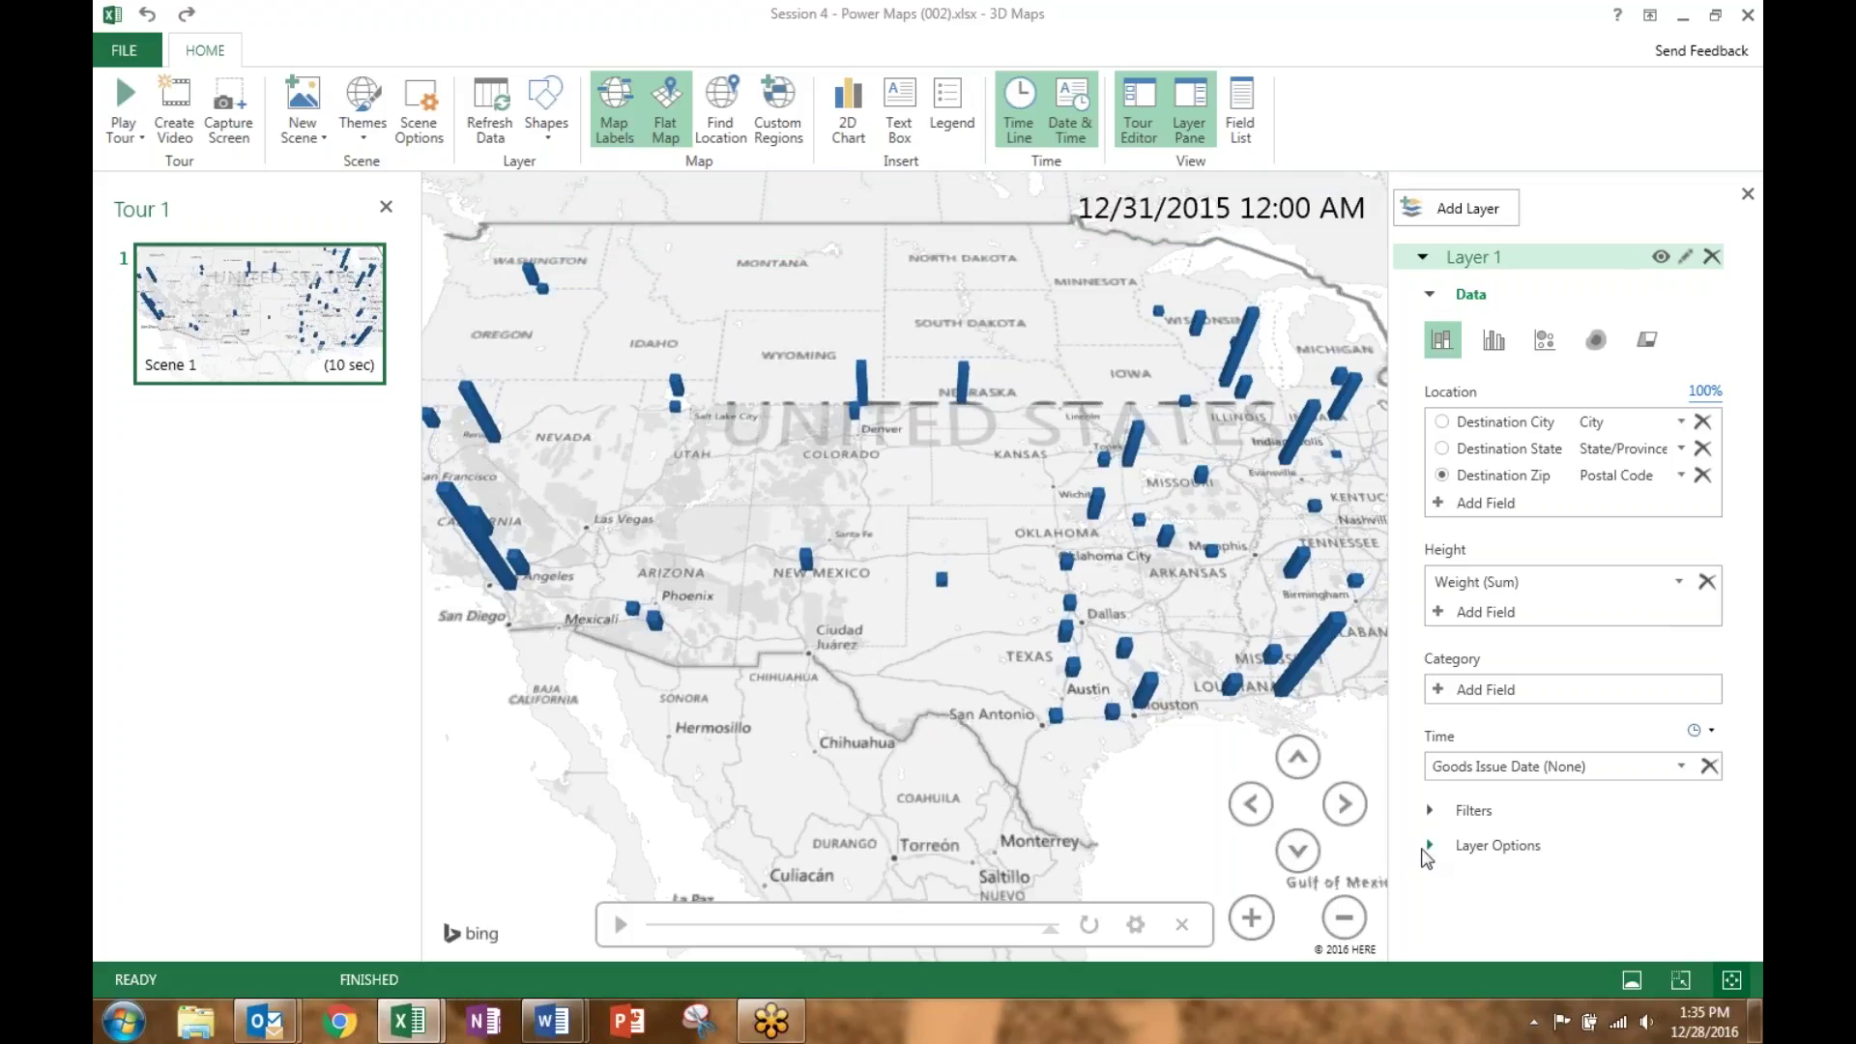
click(621, 926)
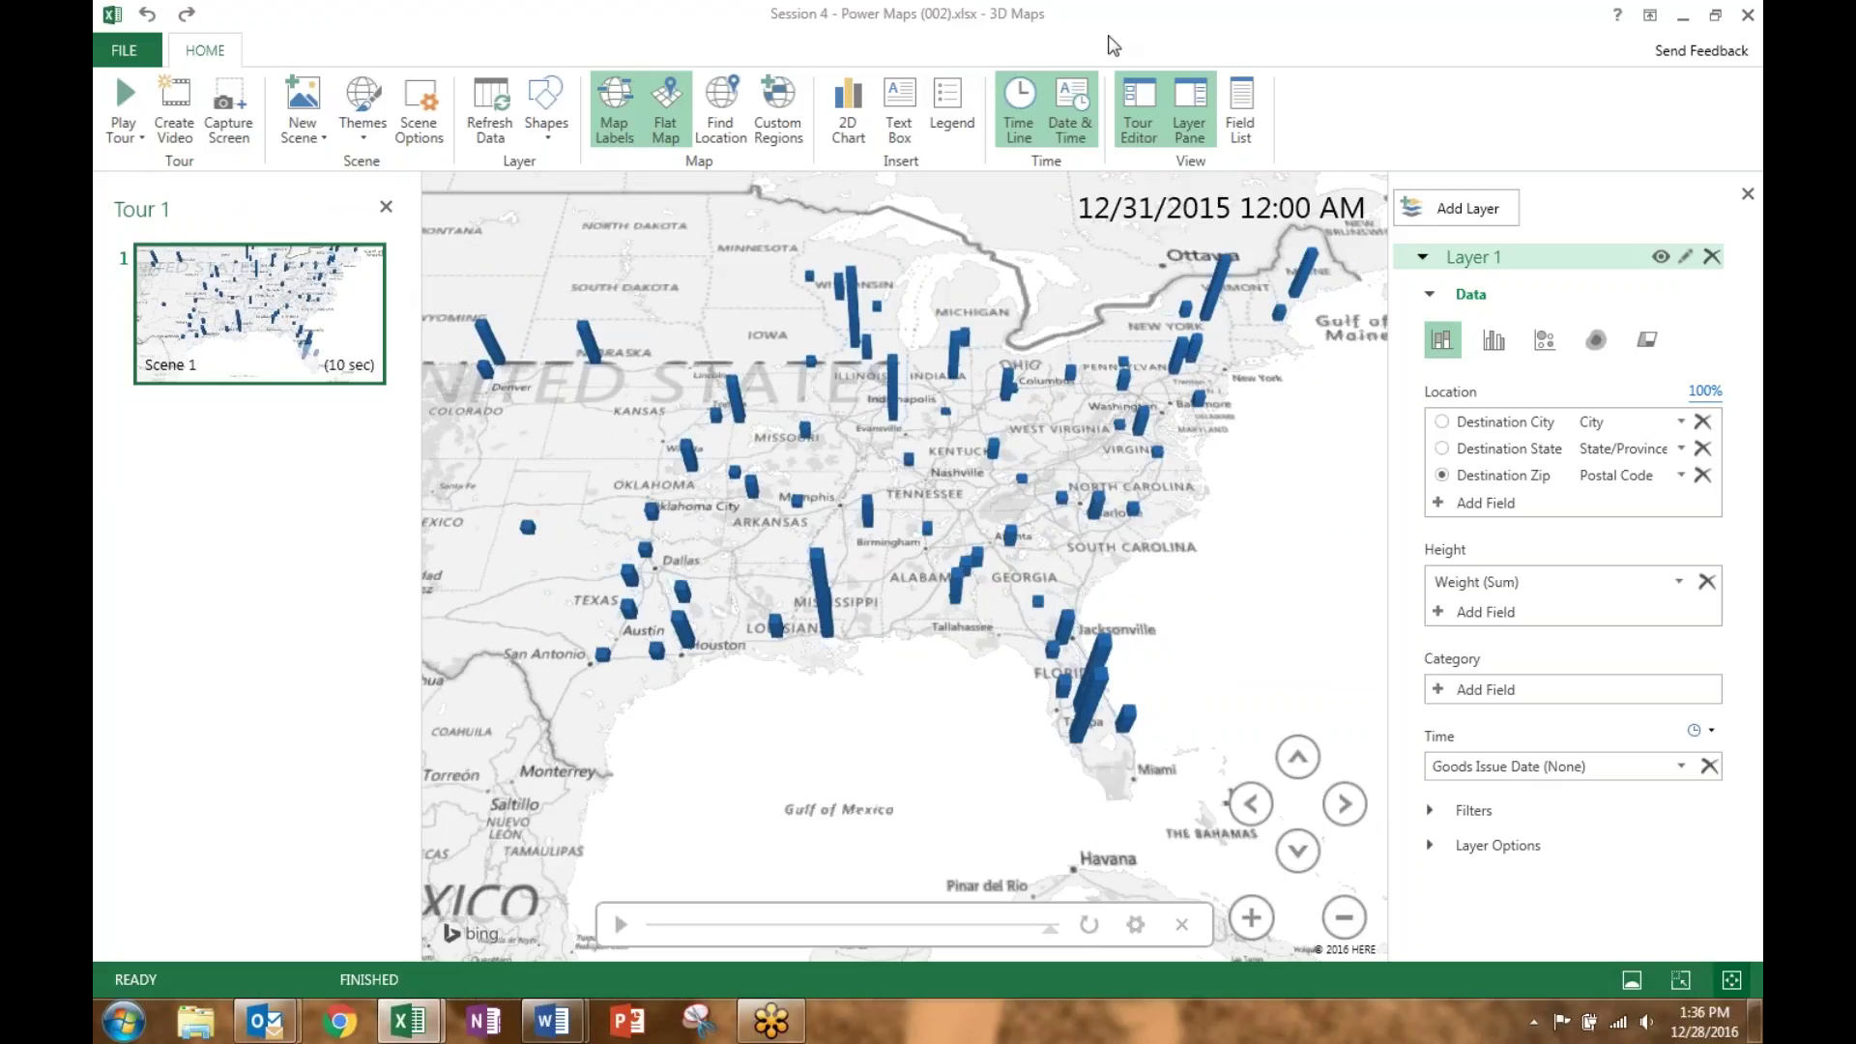
Make a copy of Scene 1 framed on Florida and move it to the start of the tour
mouse_move(259, 331)
click(302, 130)
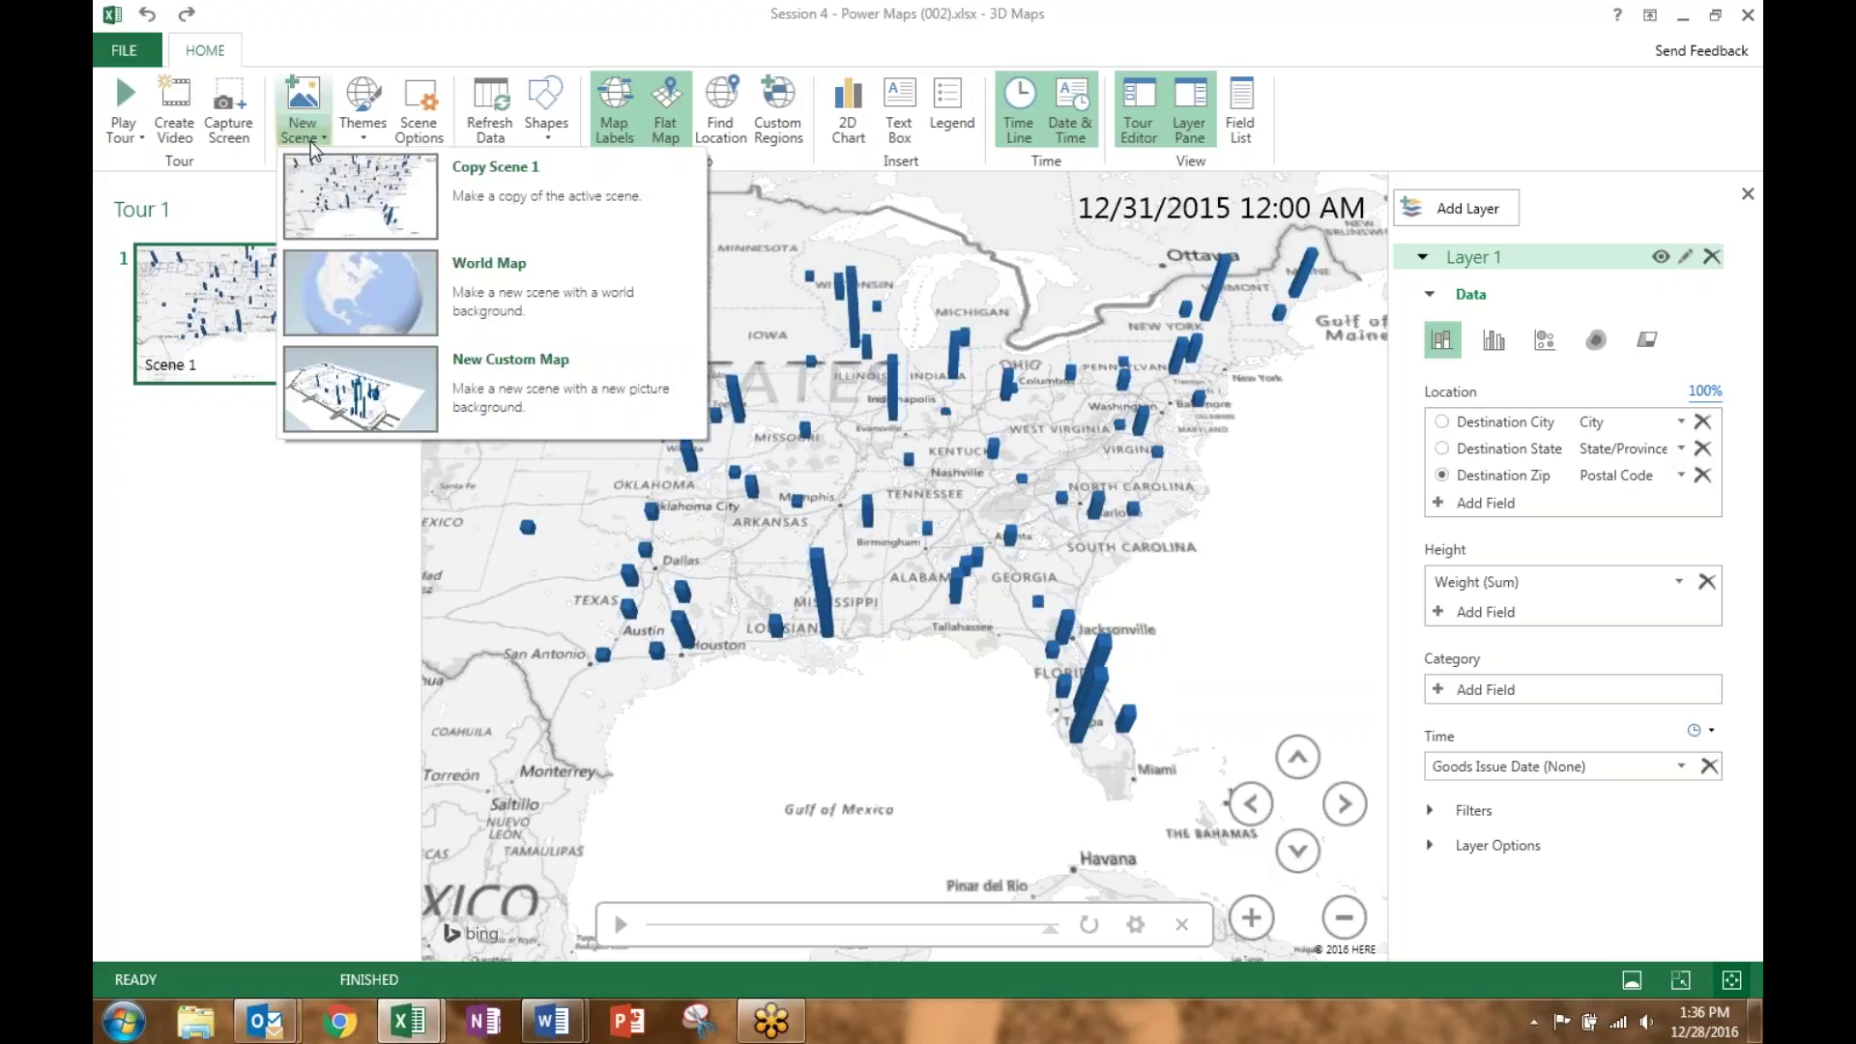
click(329, 179)
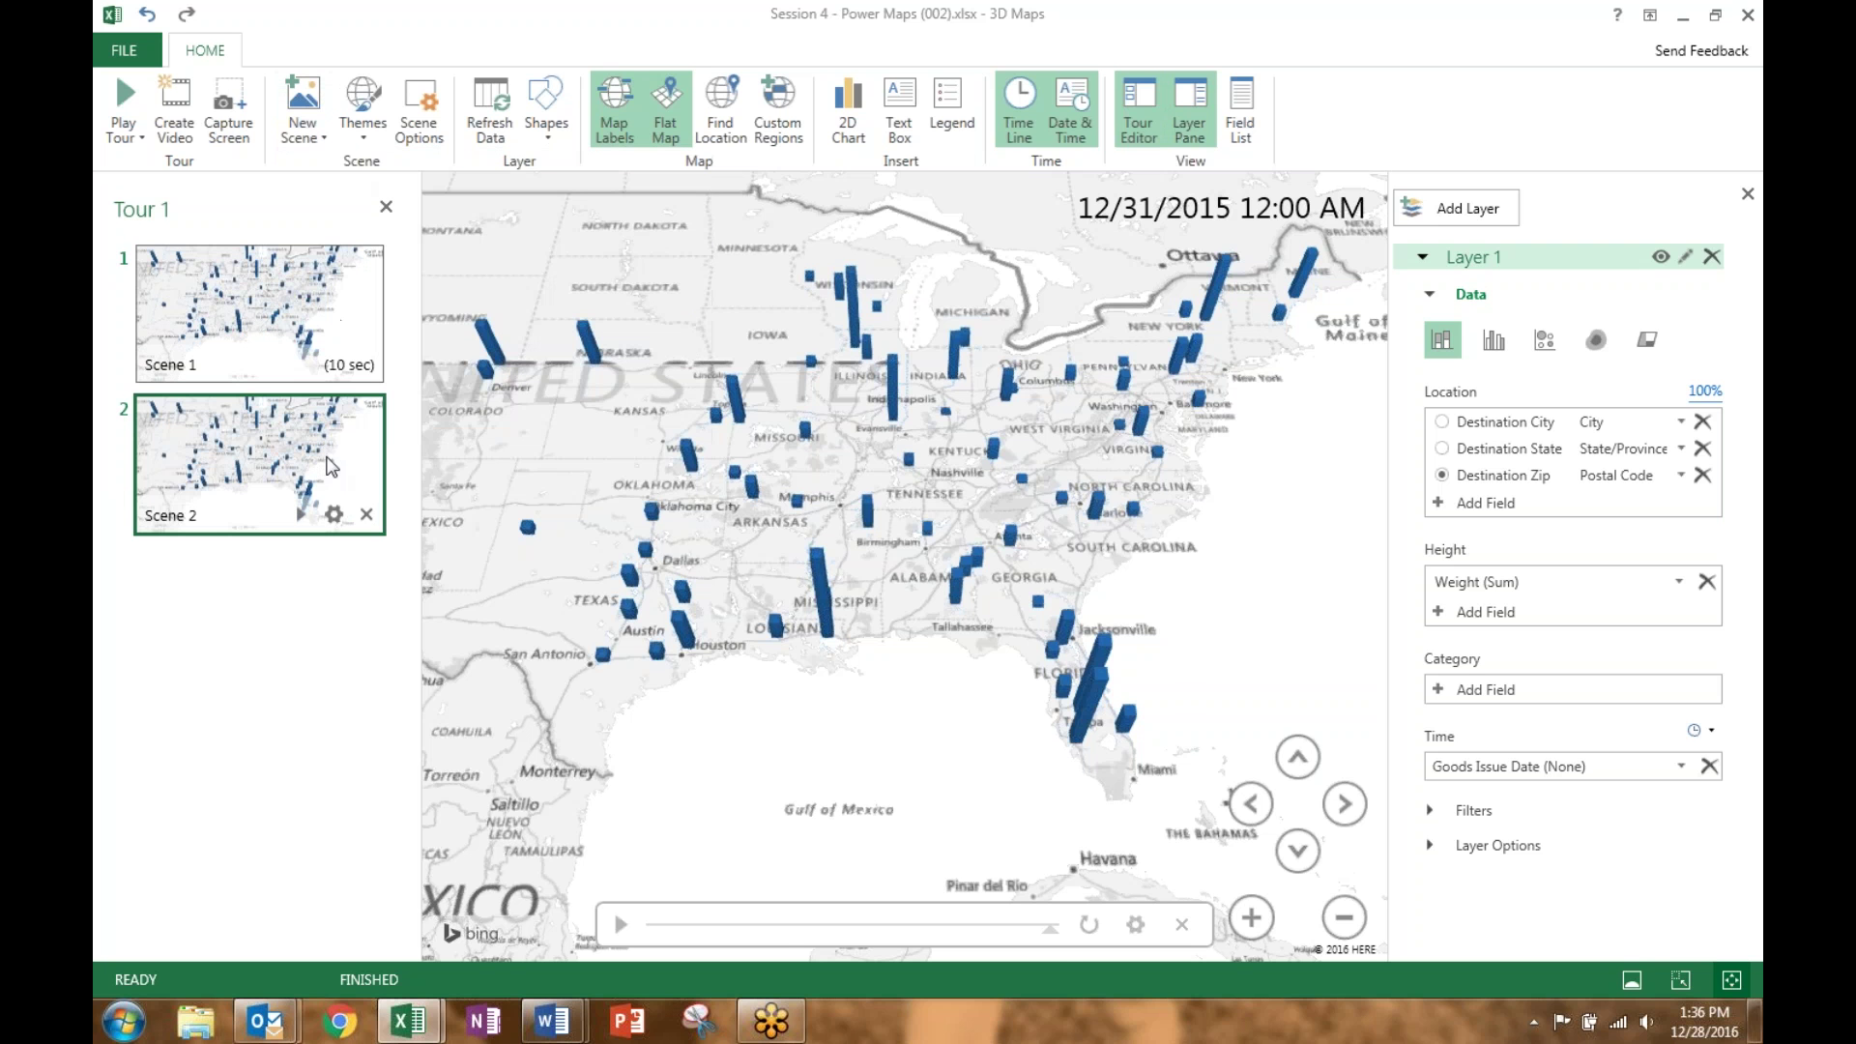
scroll(1108, 667, up, 5)
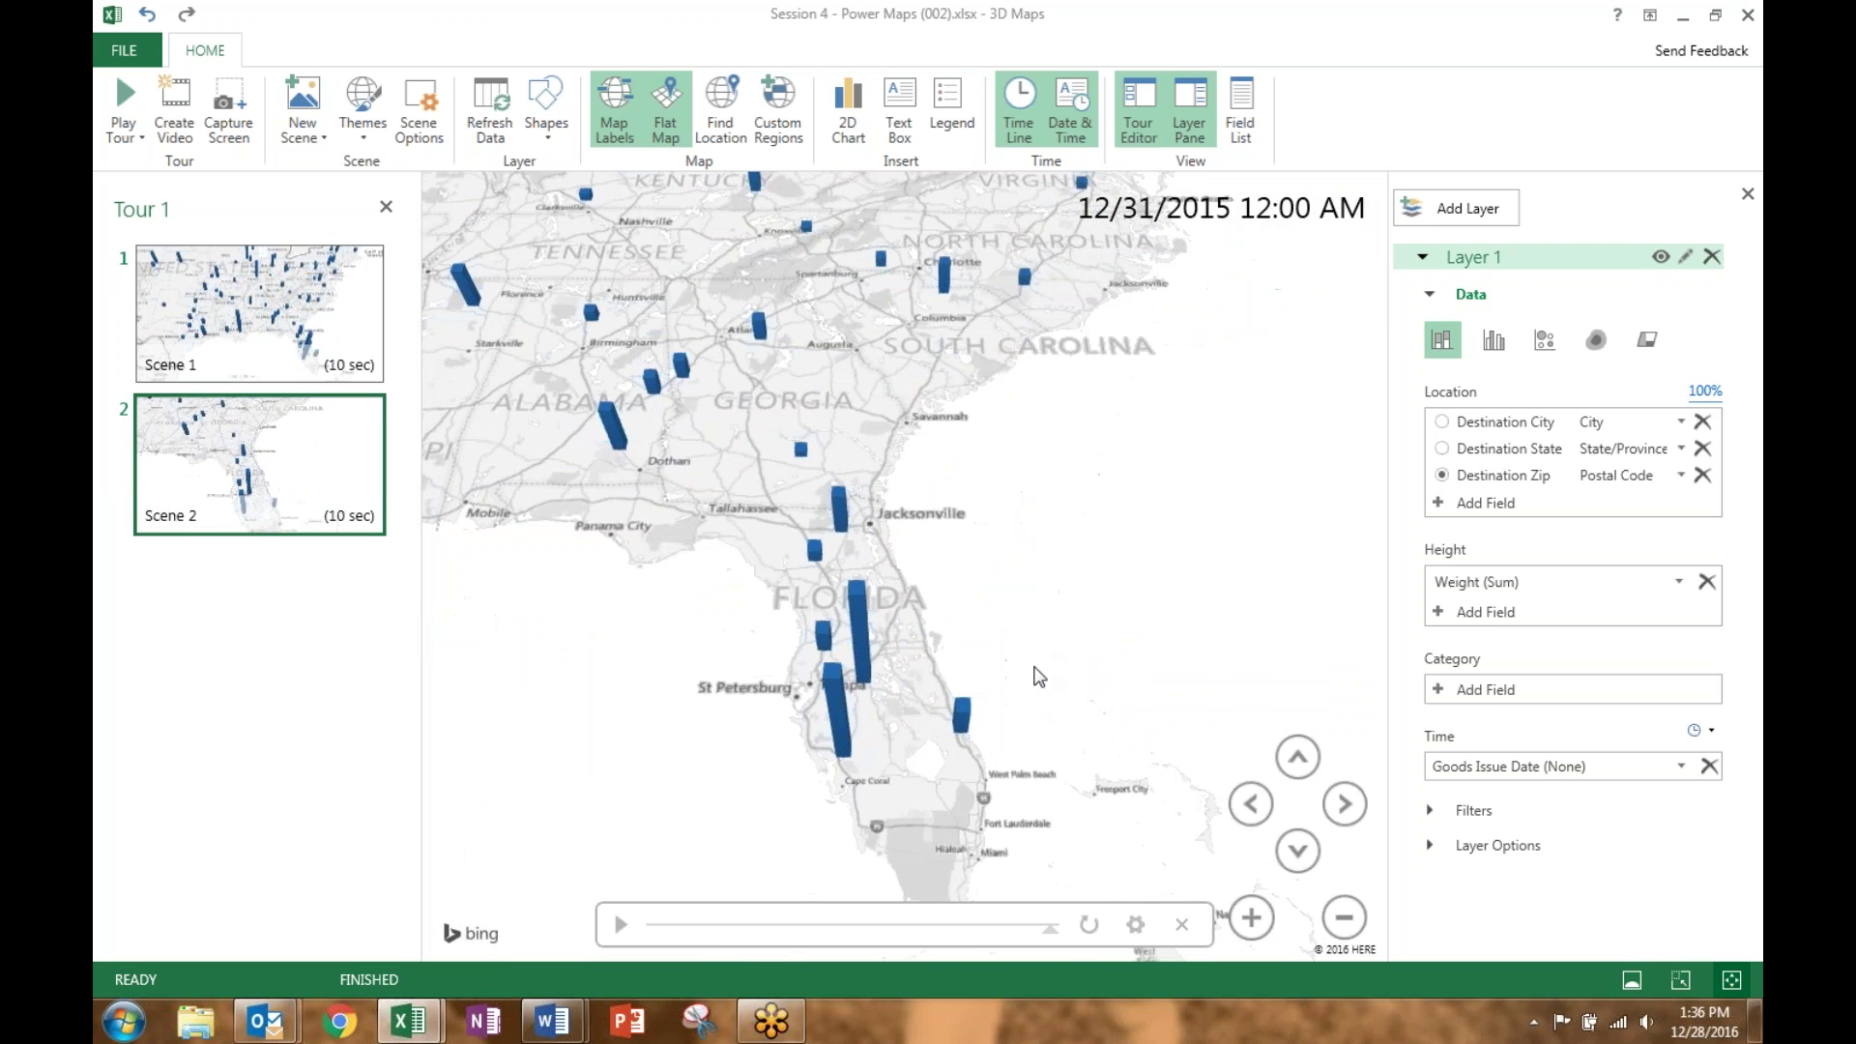
drag(1121, 672, 1111, 617)
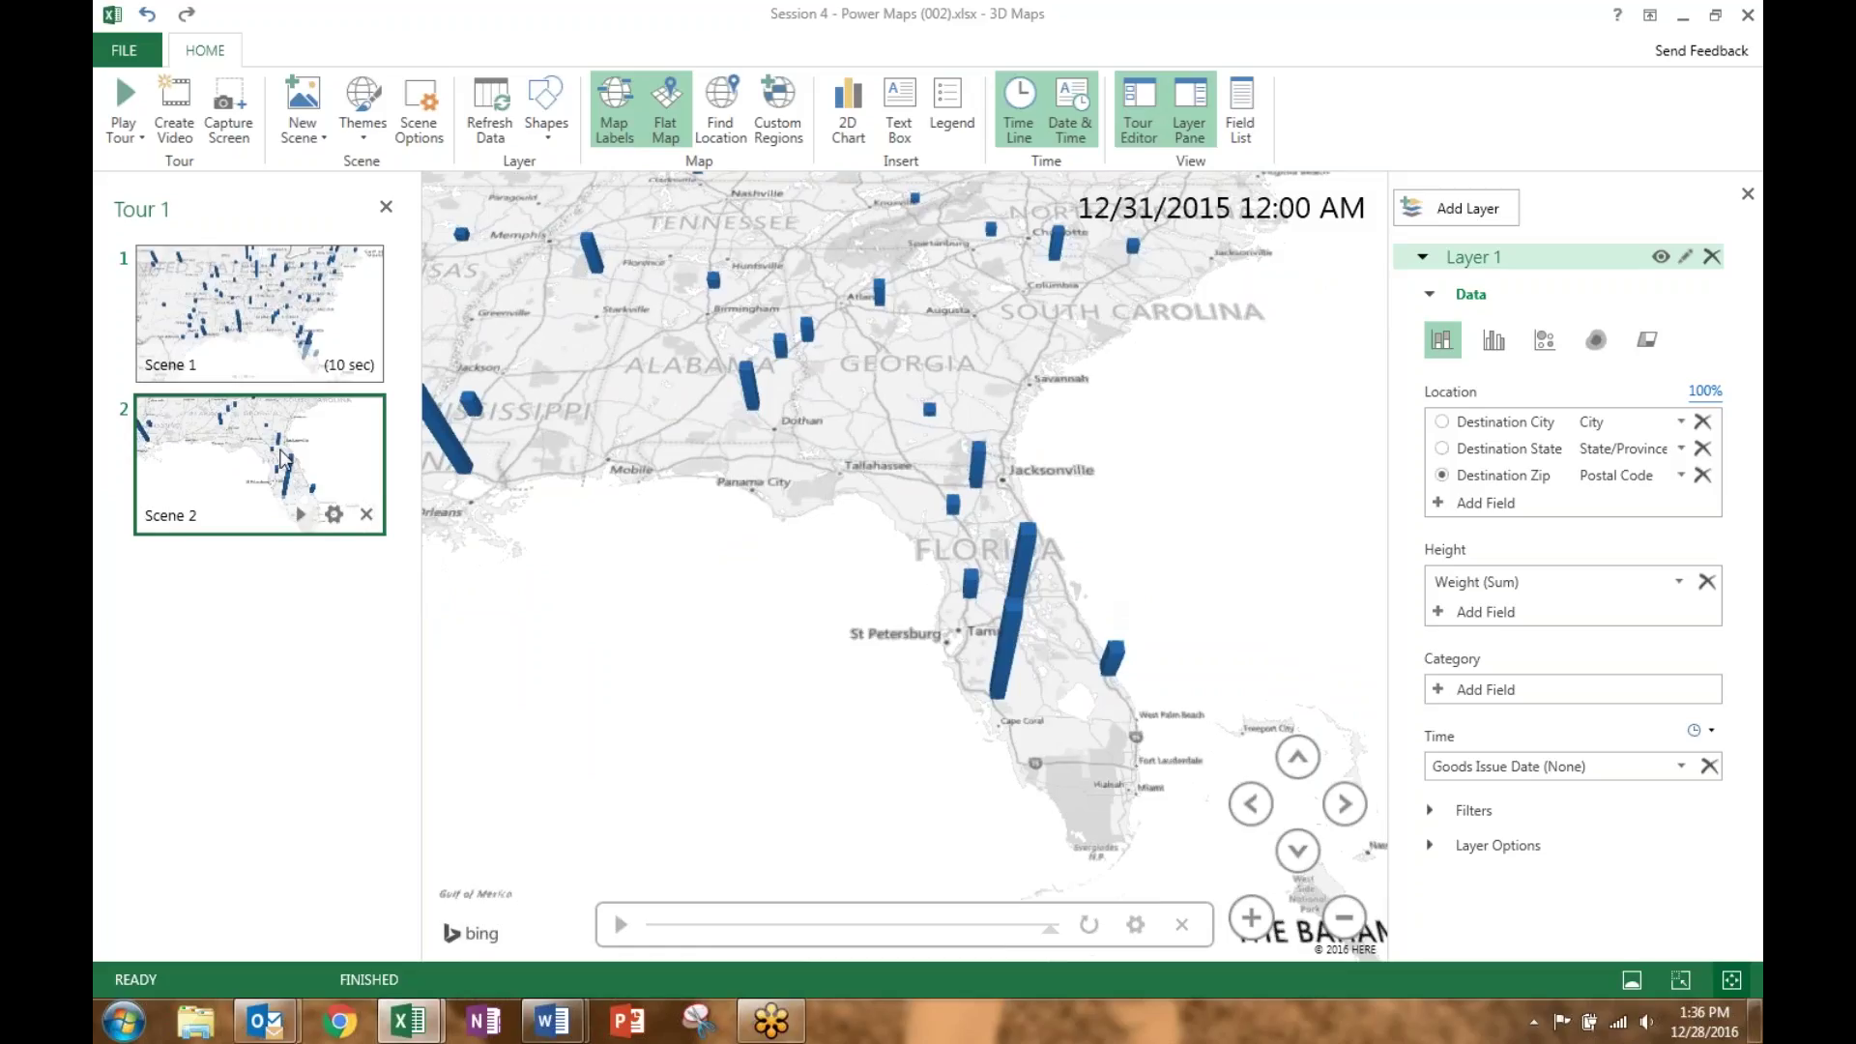
drag(290, 454, 282, 295)
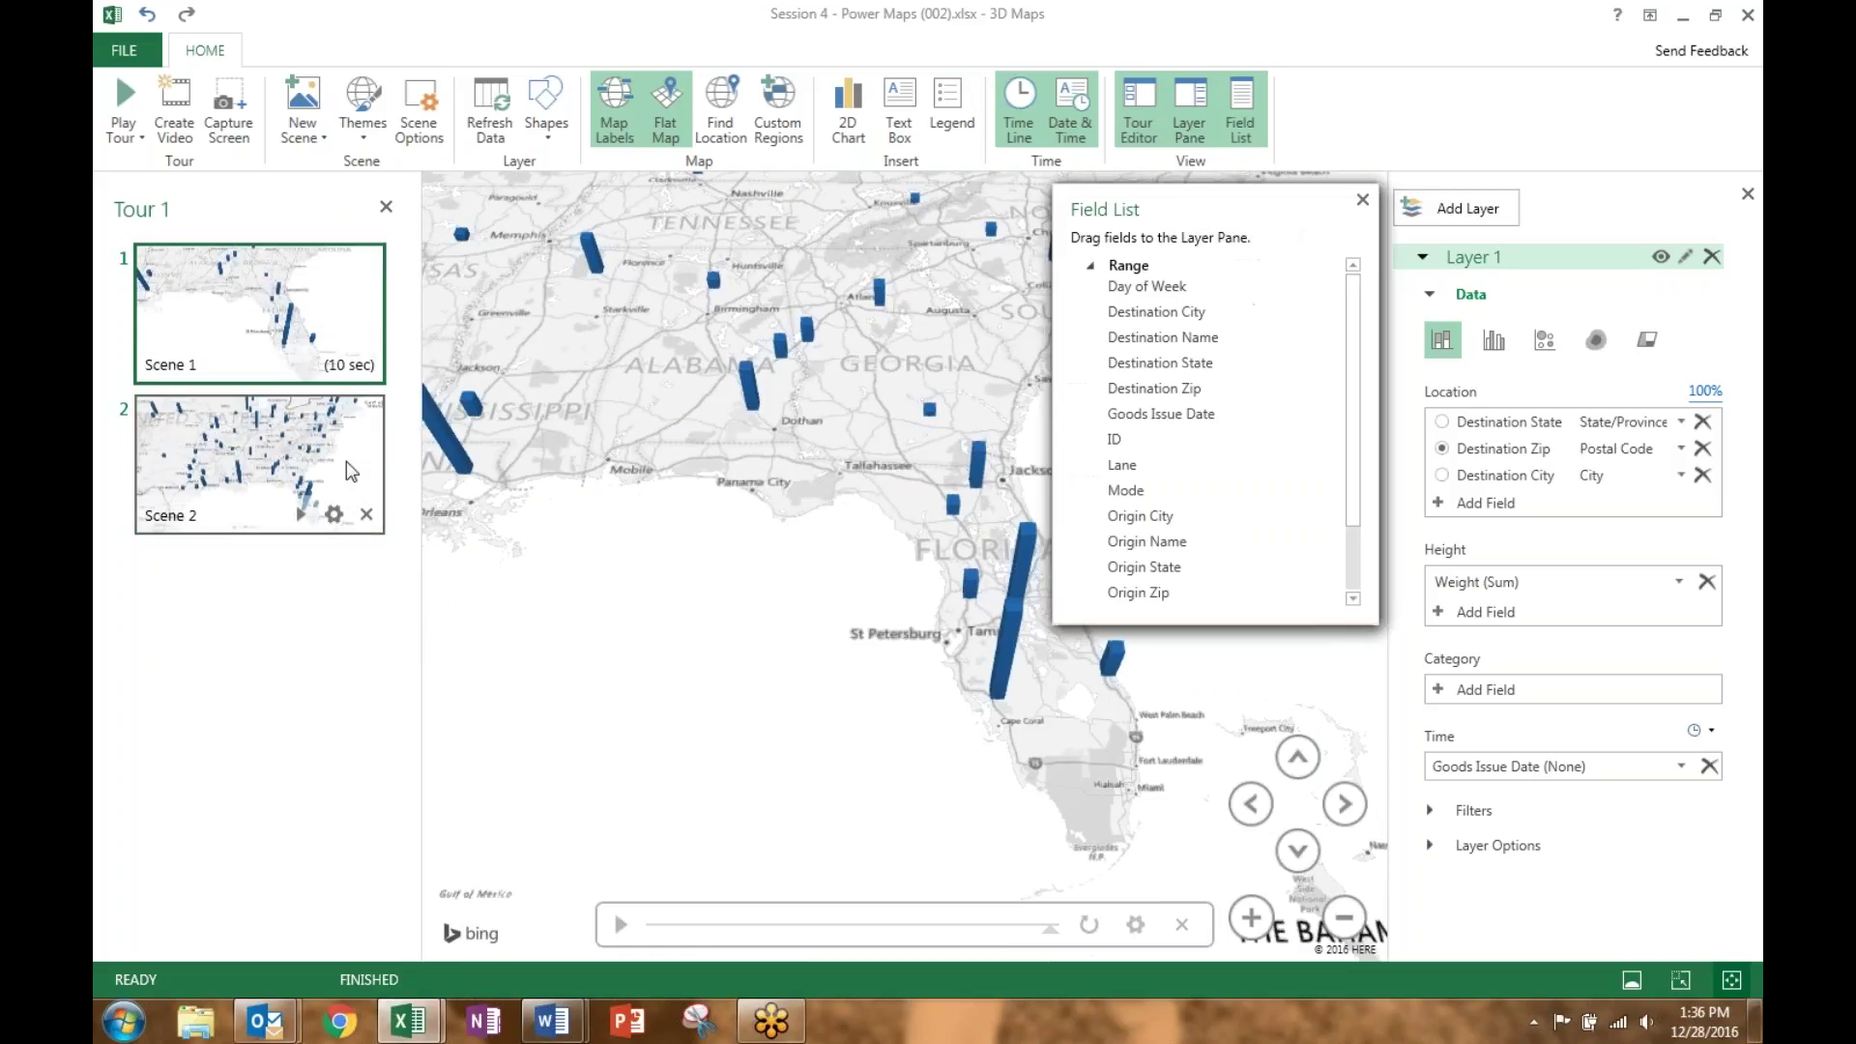
click(1363, 200)
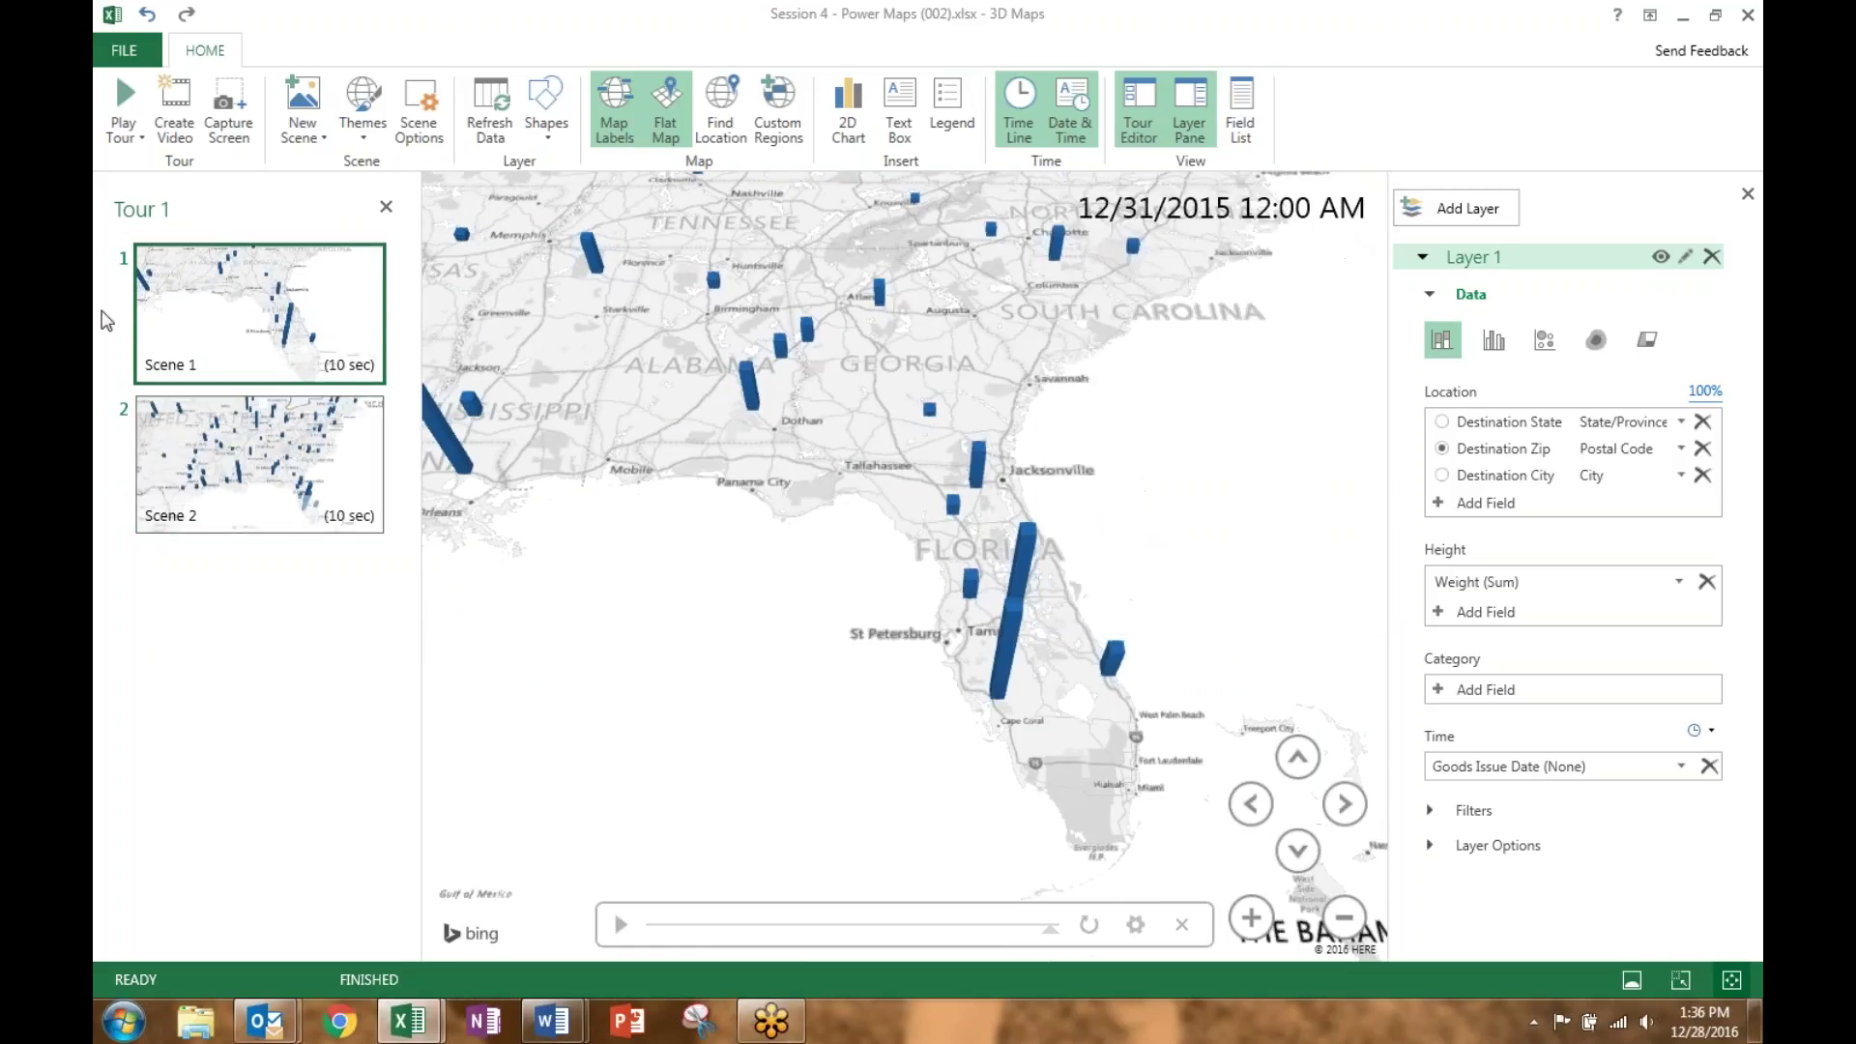
Set the first scene's duration to 2 seconds and name it Intro
click(335, 367)
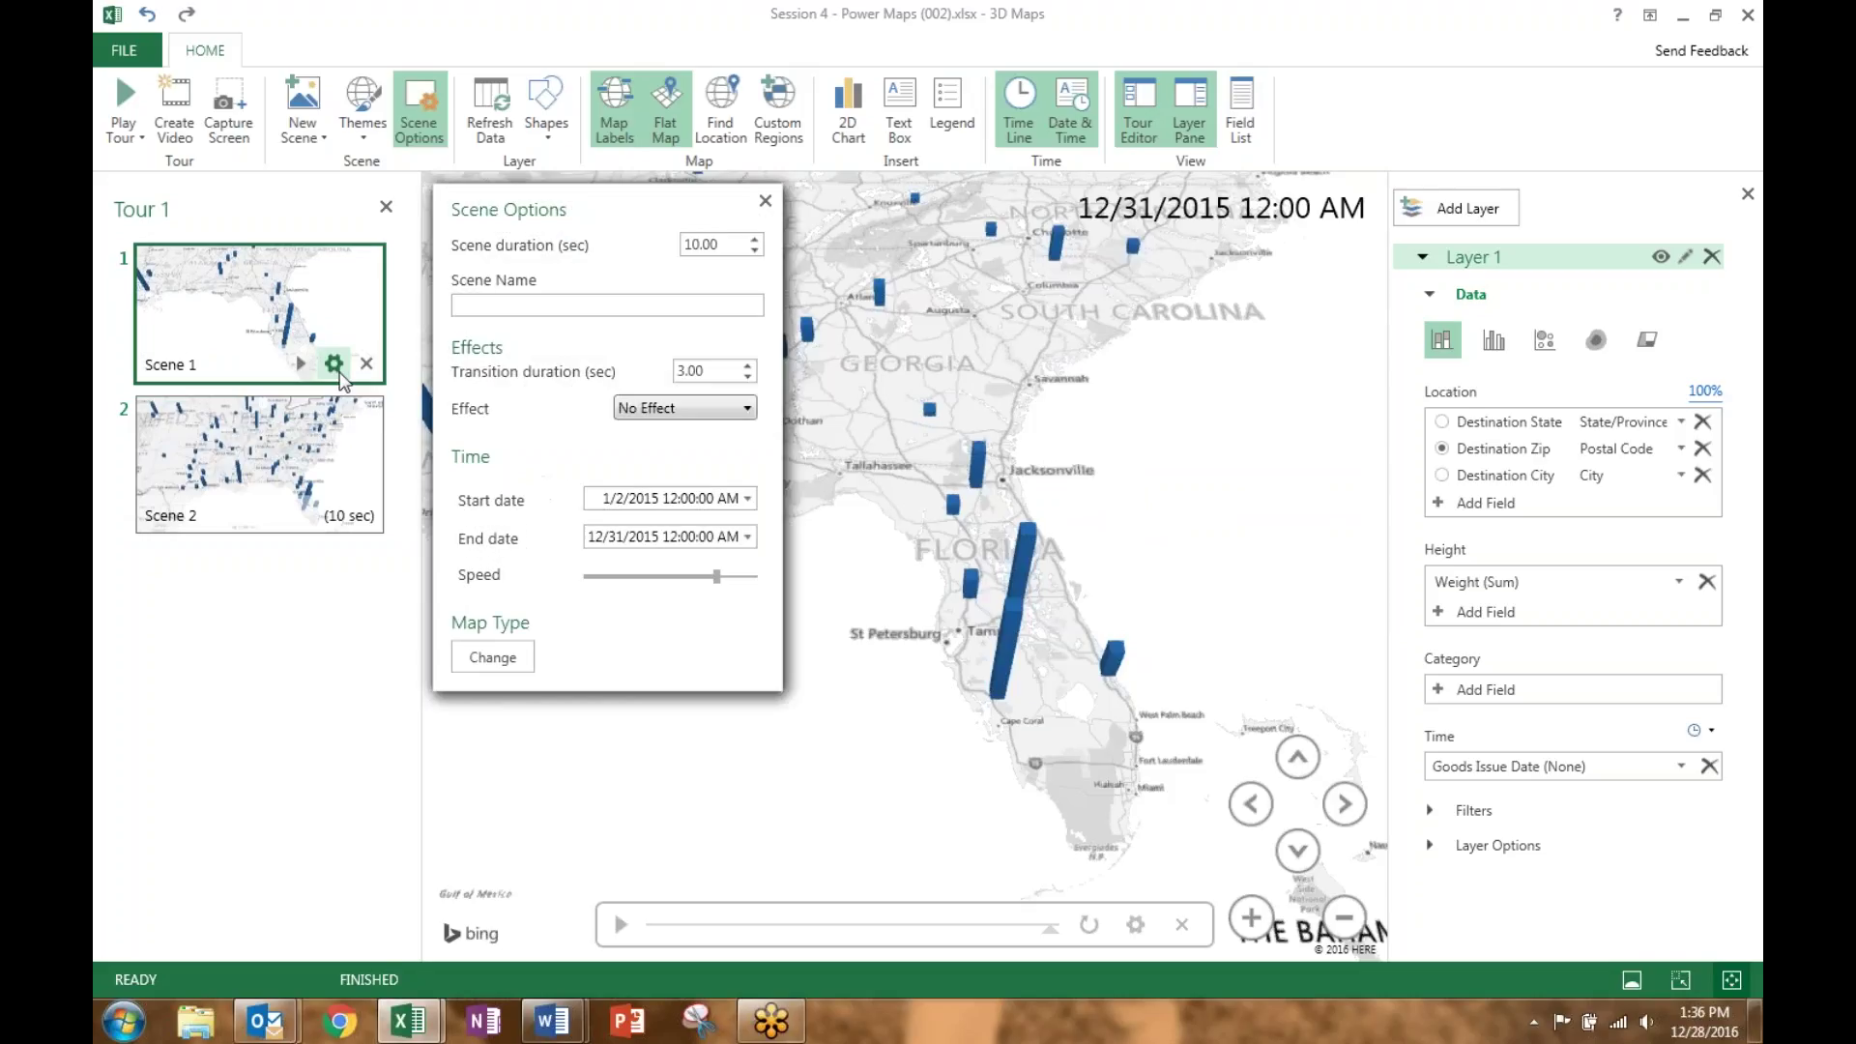
double_click(689, 243)
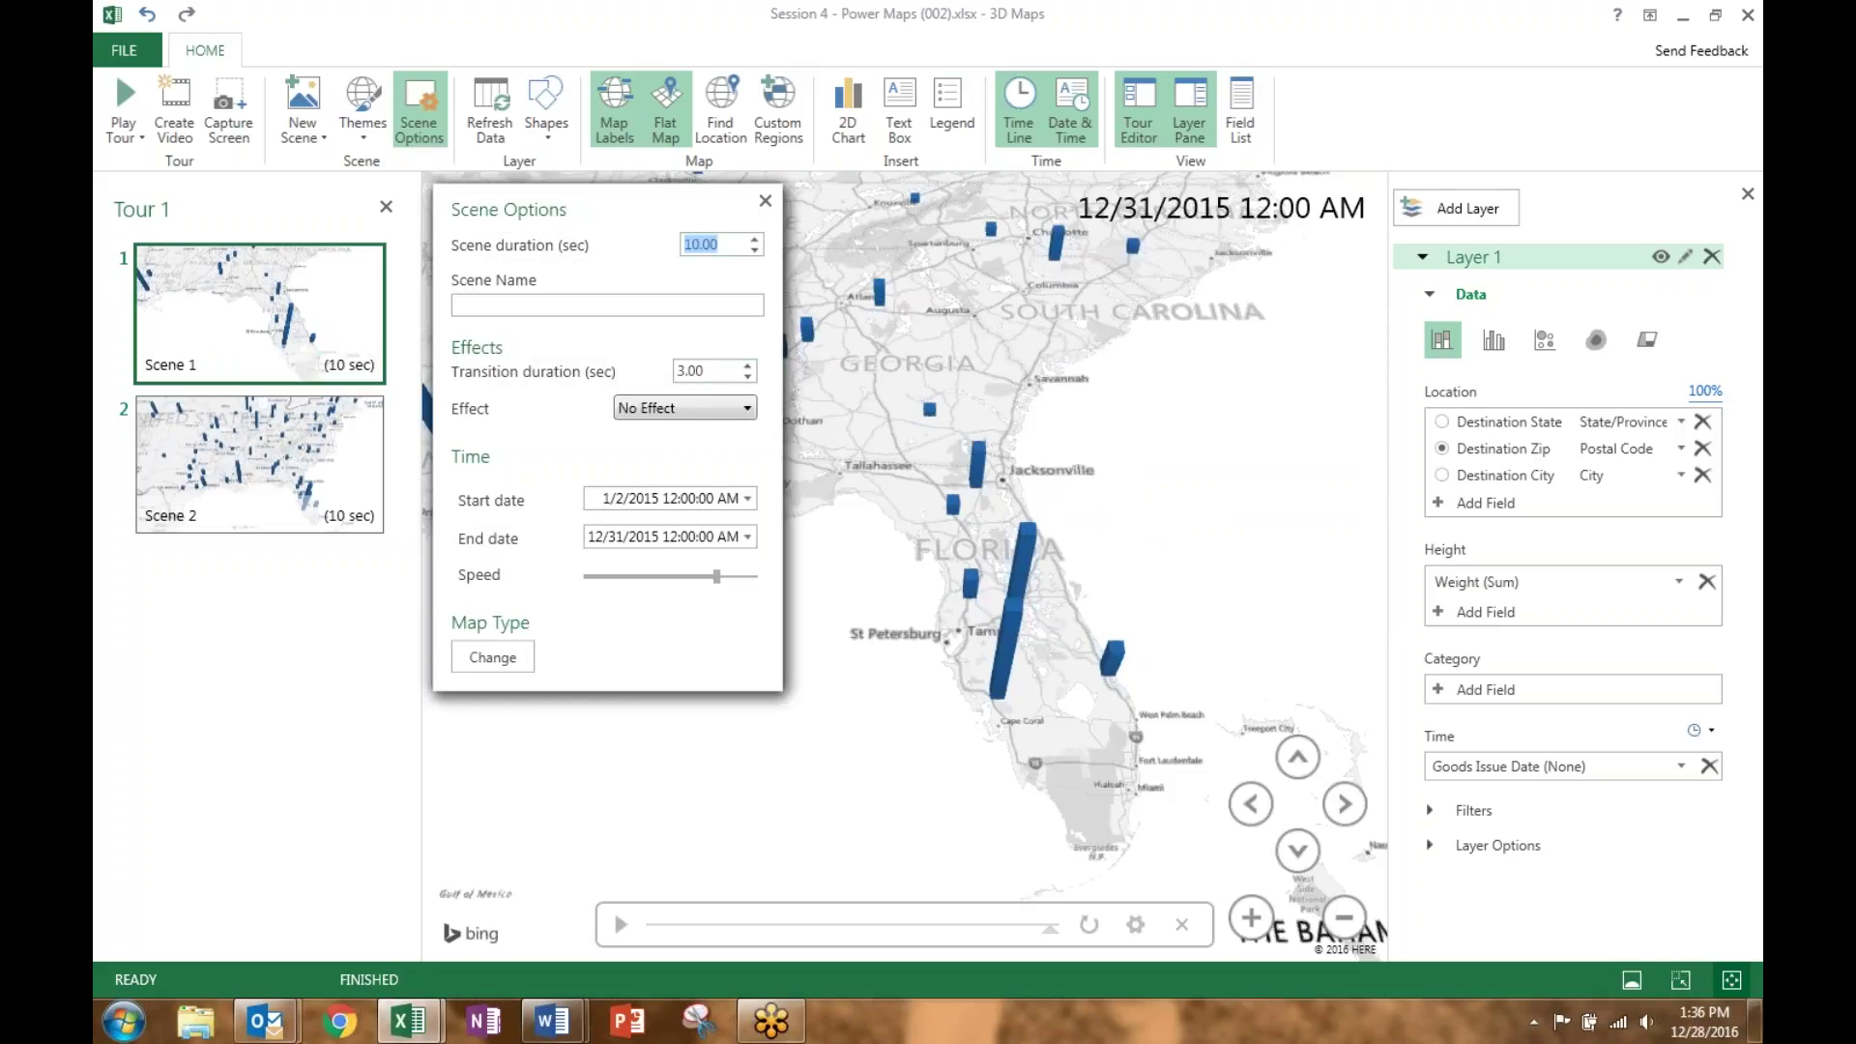
text(2)
text(Intro)
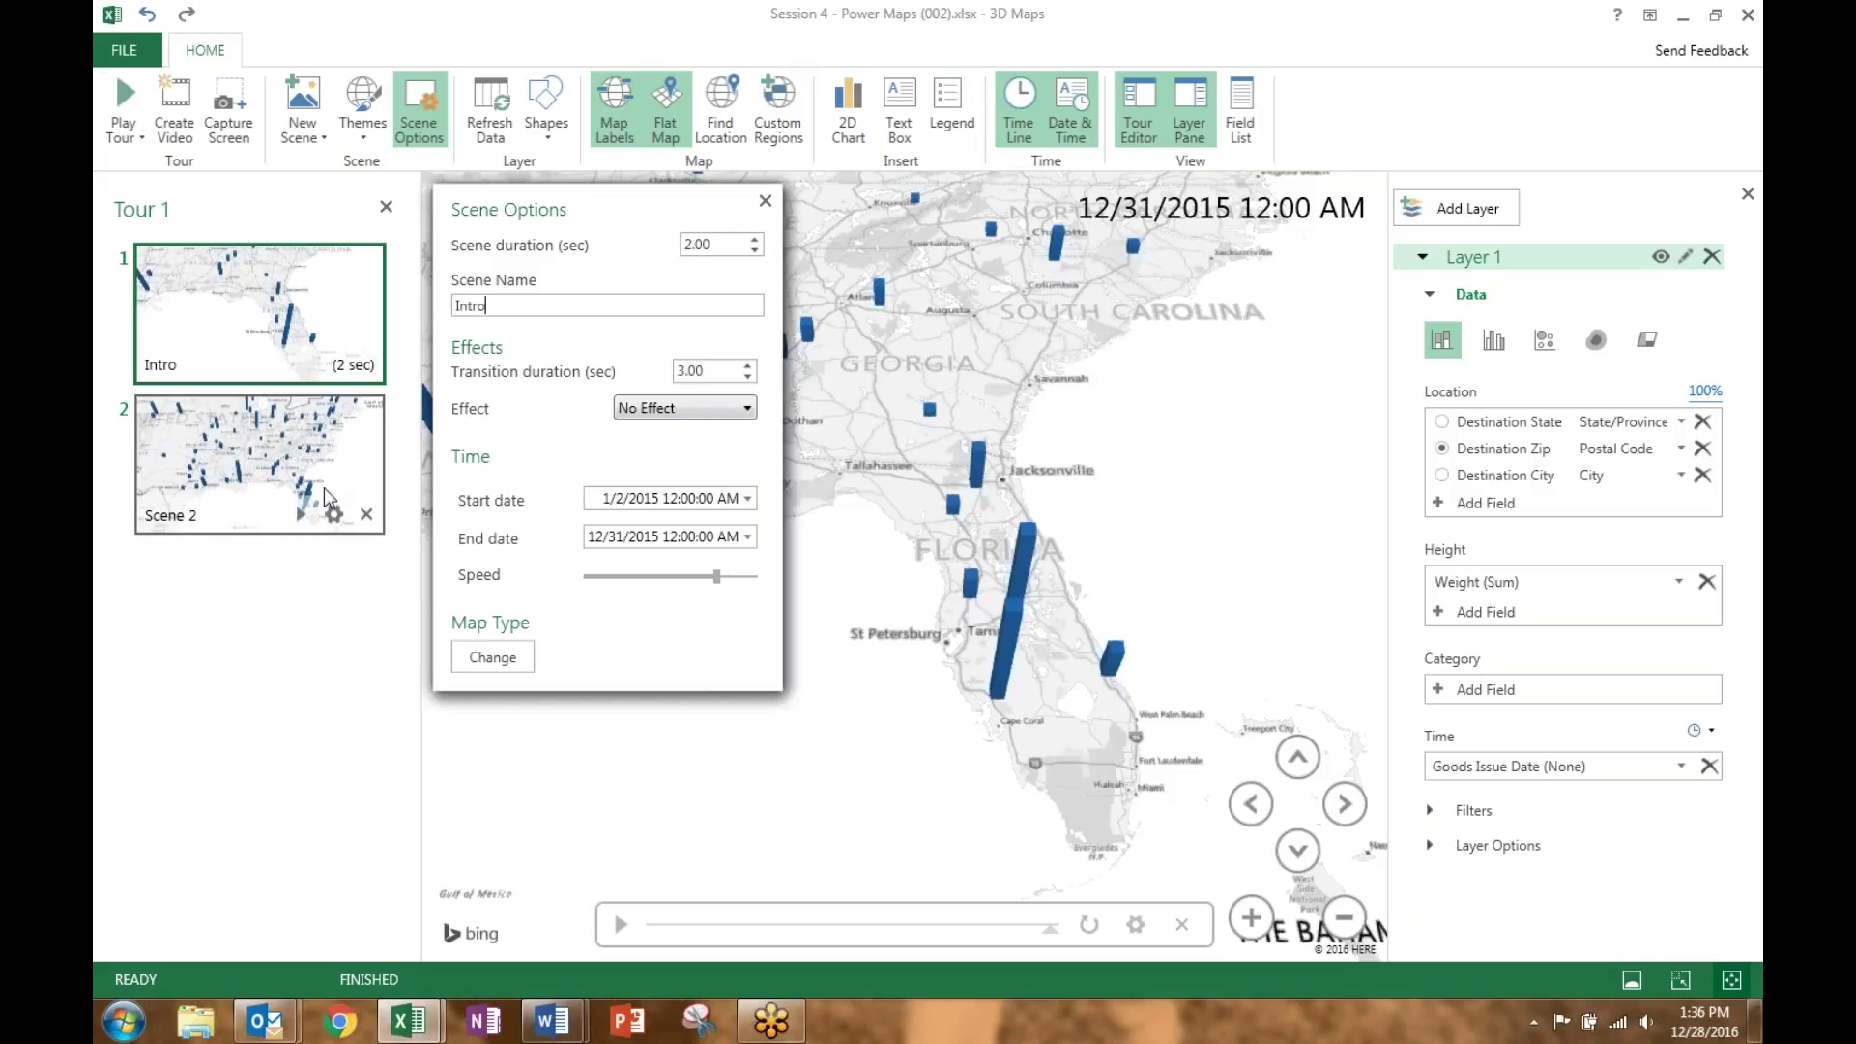
Give Scene 2 the Fly Over effect and shorten its transition duration slightly
click(288, 480)
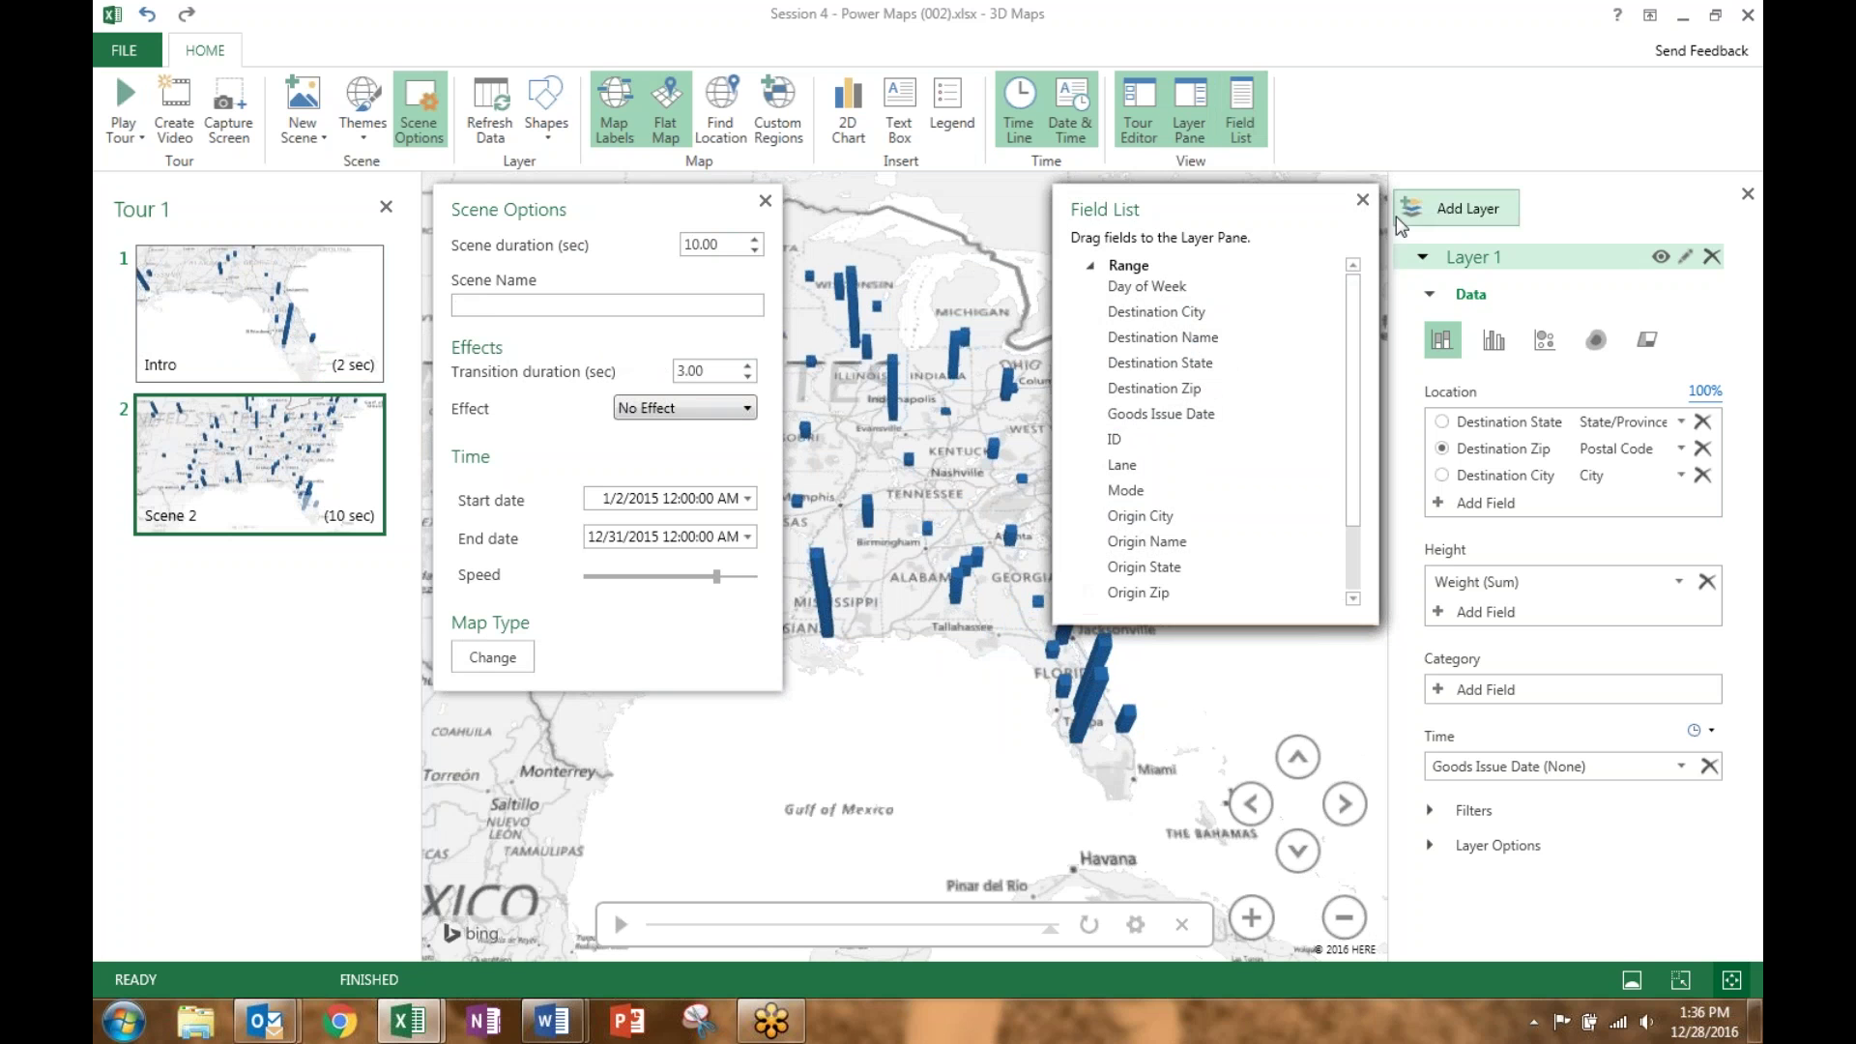
click(1363, 199)
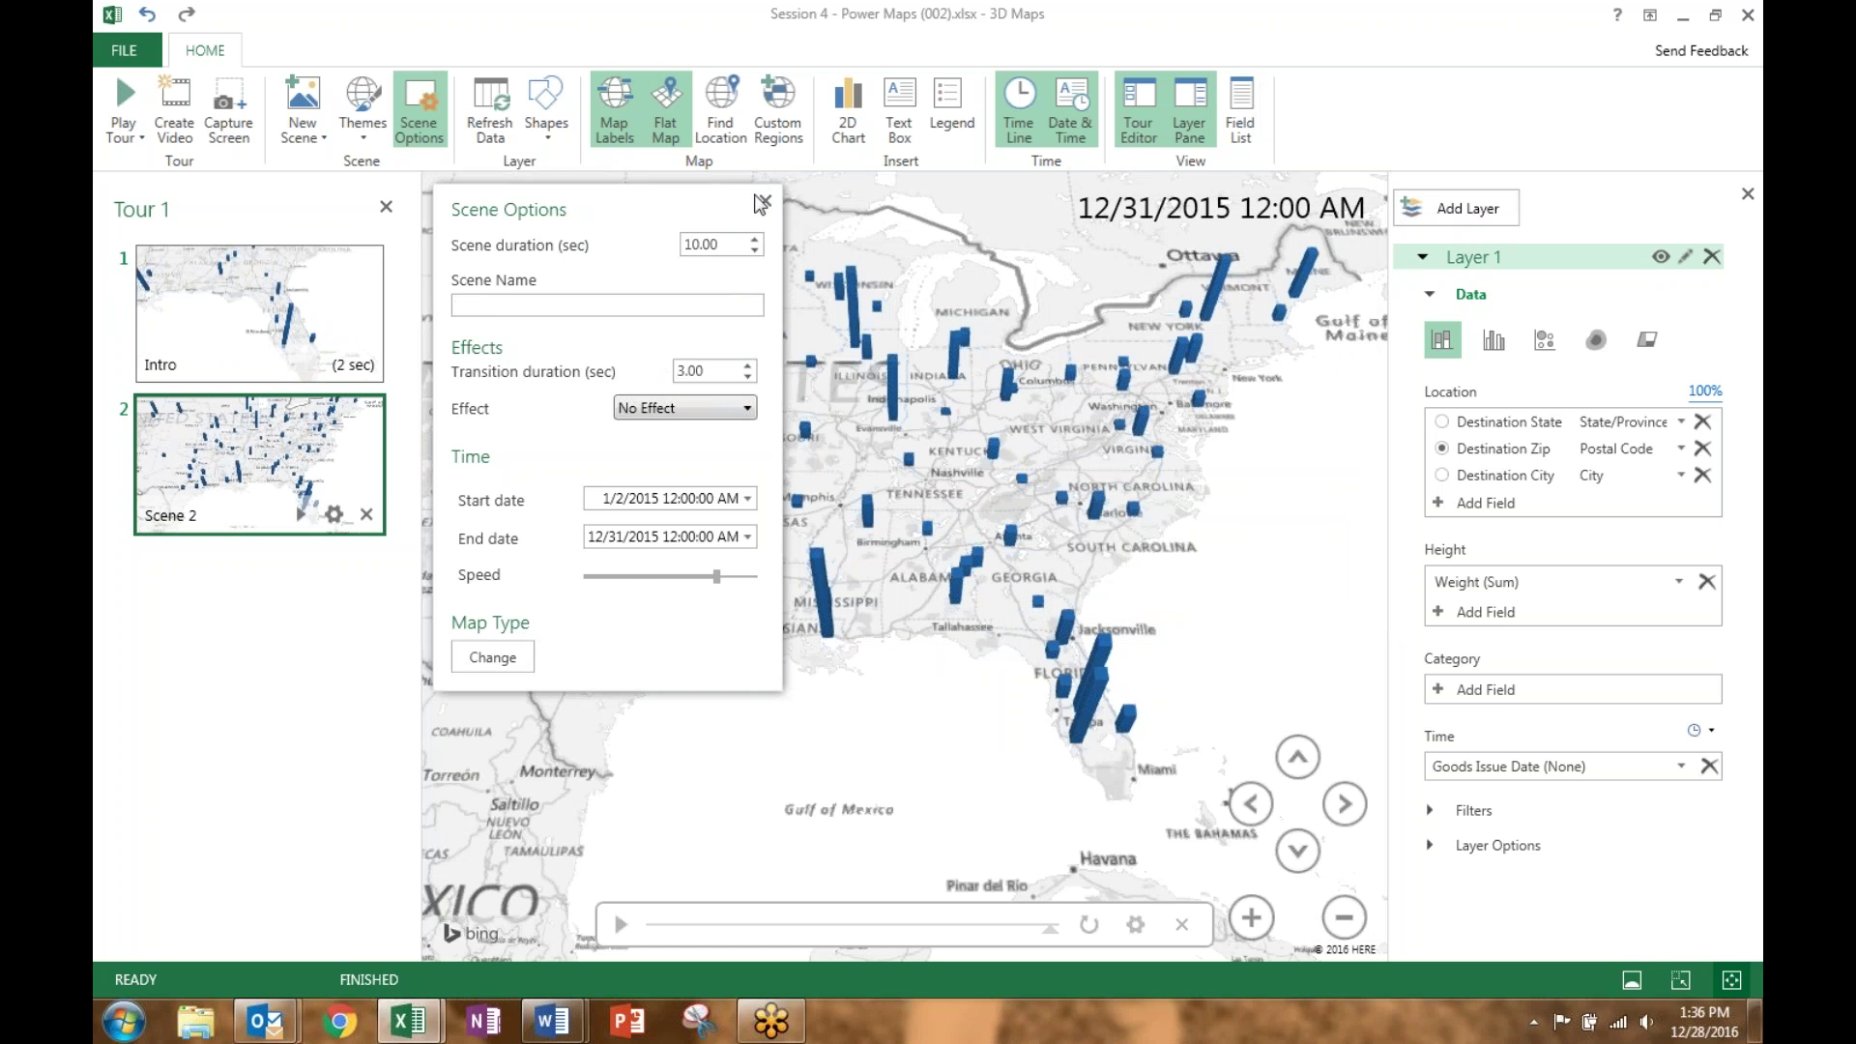
click(762, 203)
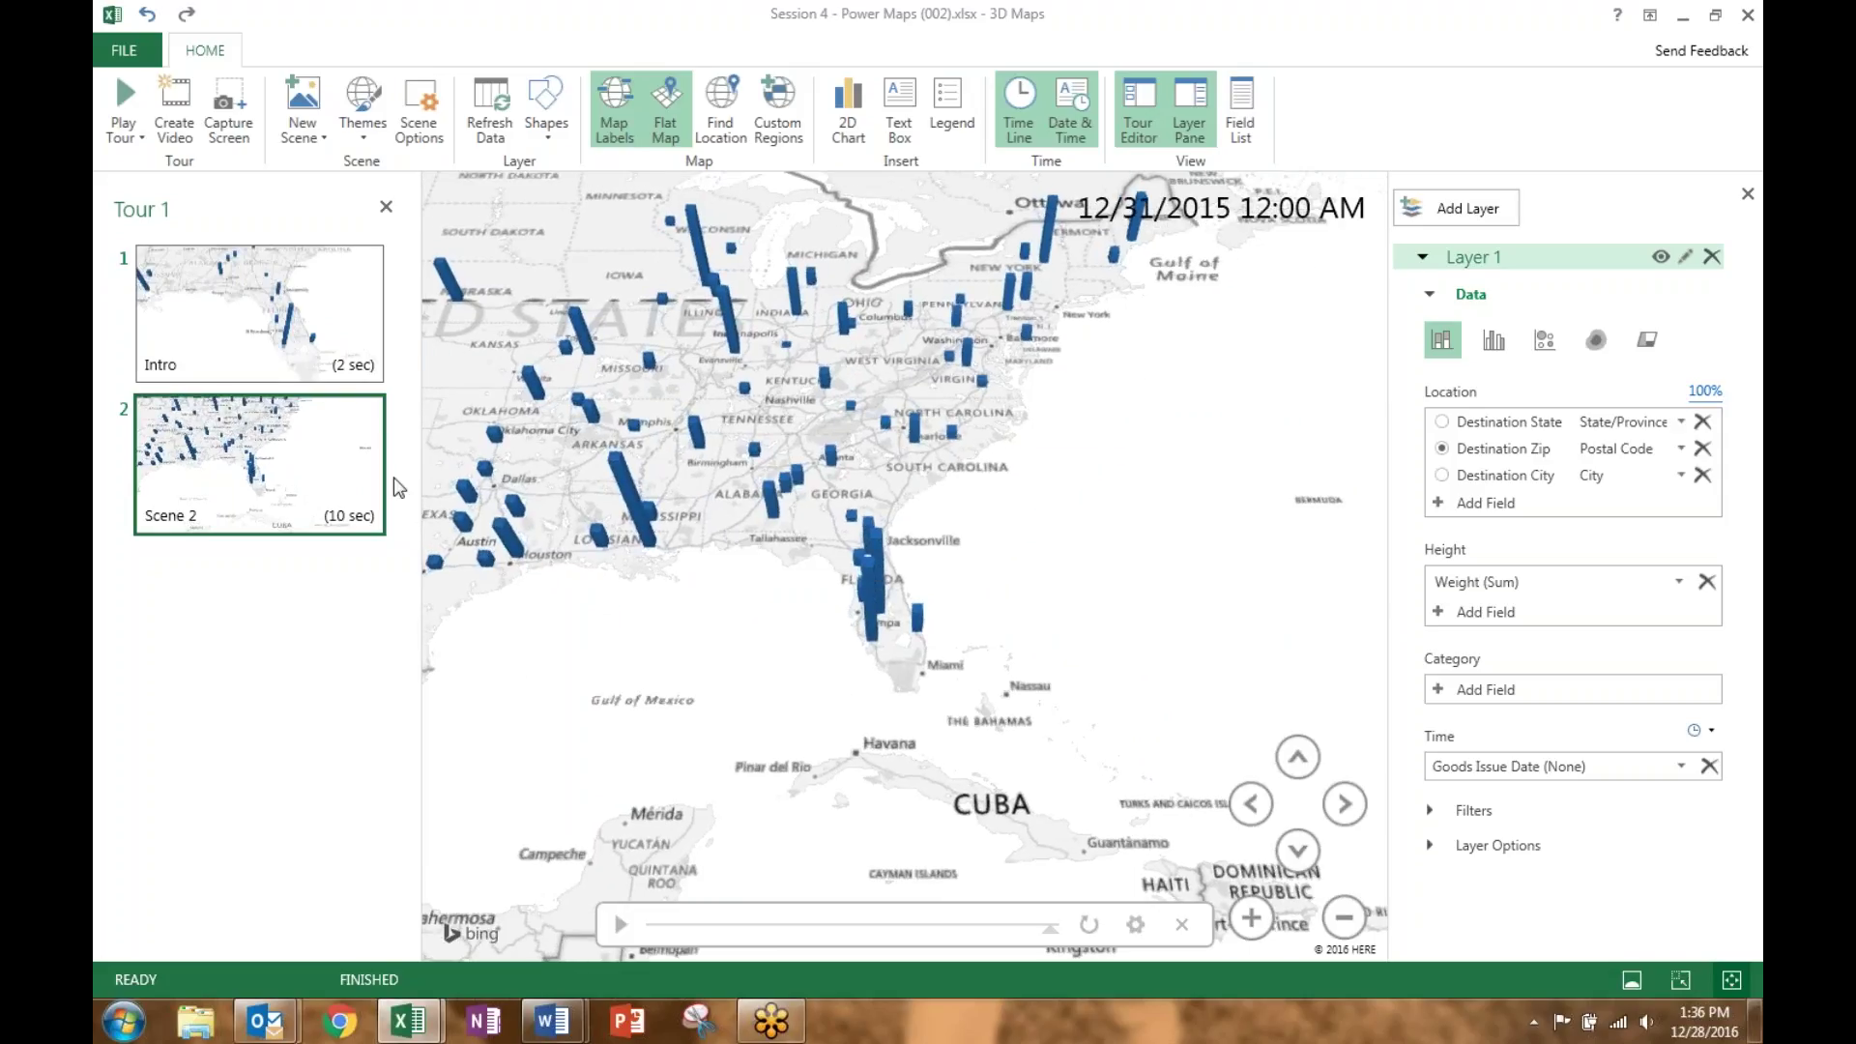
mouse_move(341, 451)
click(334, 514)
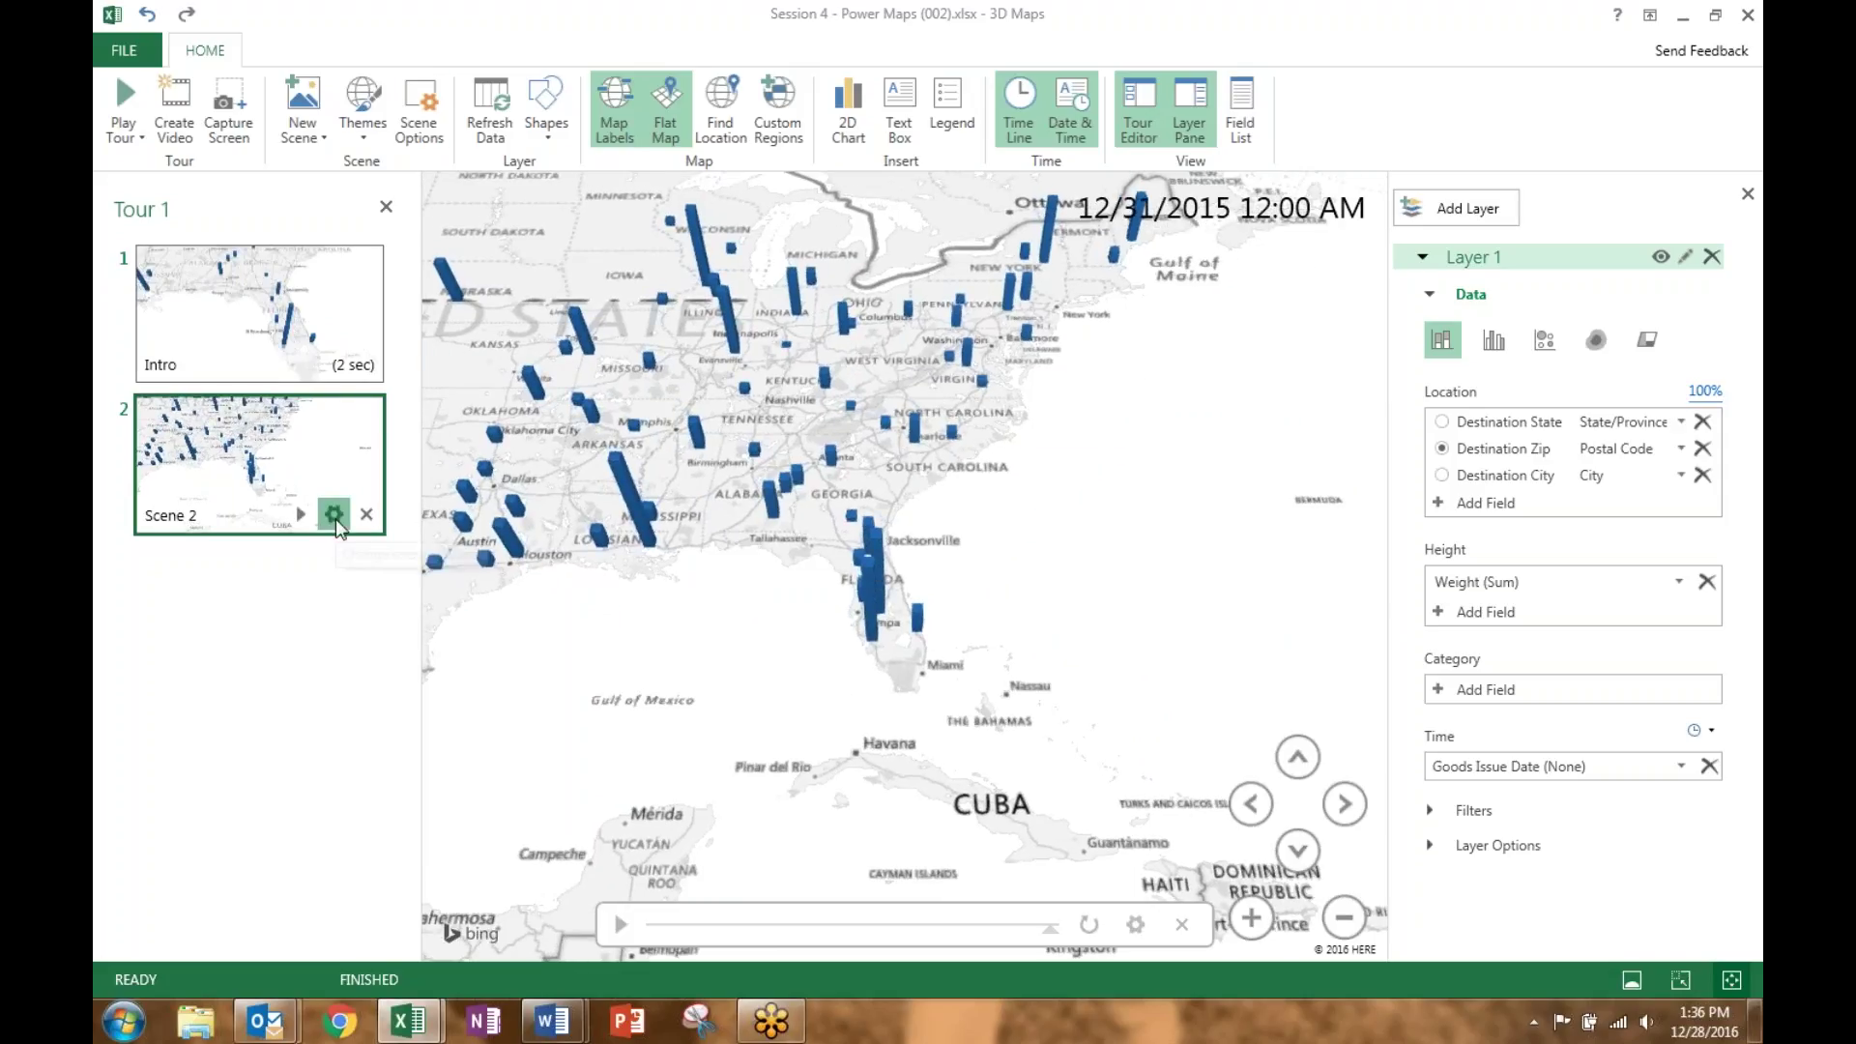
click(637, 410)
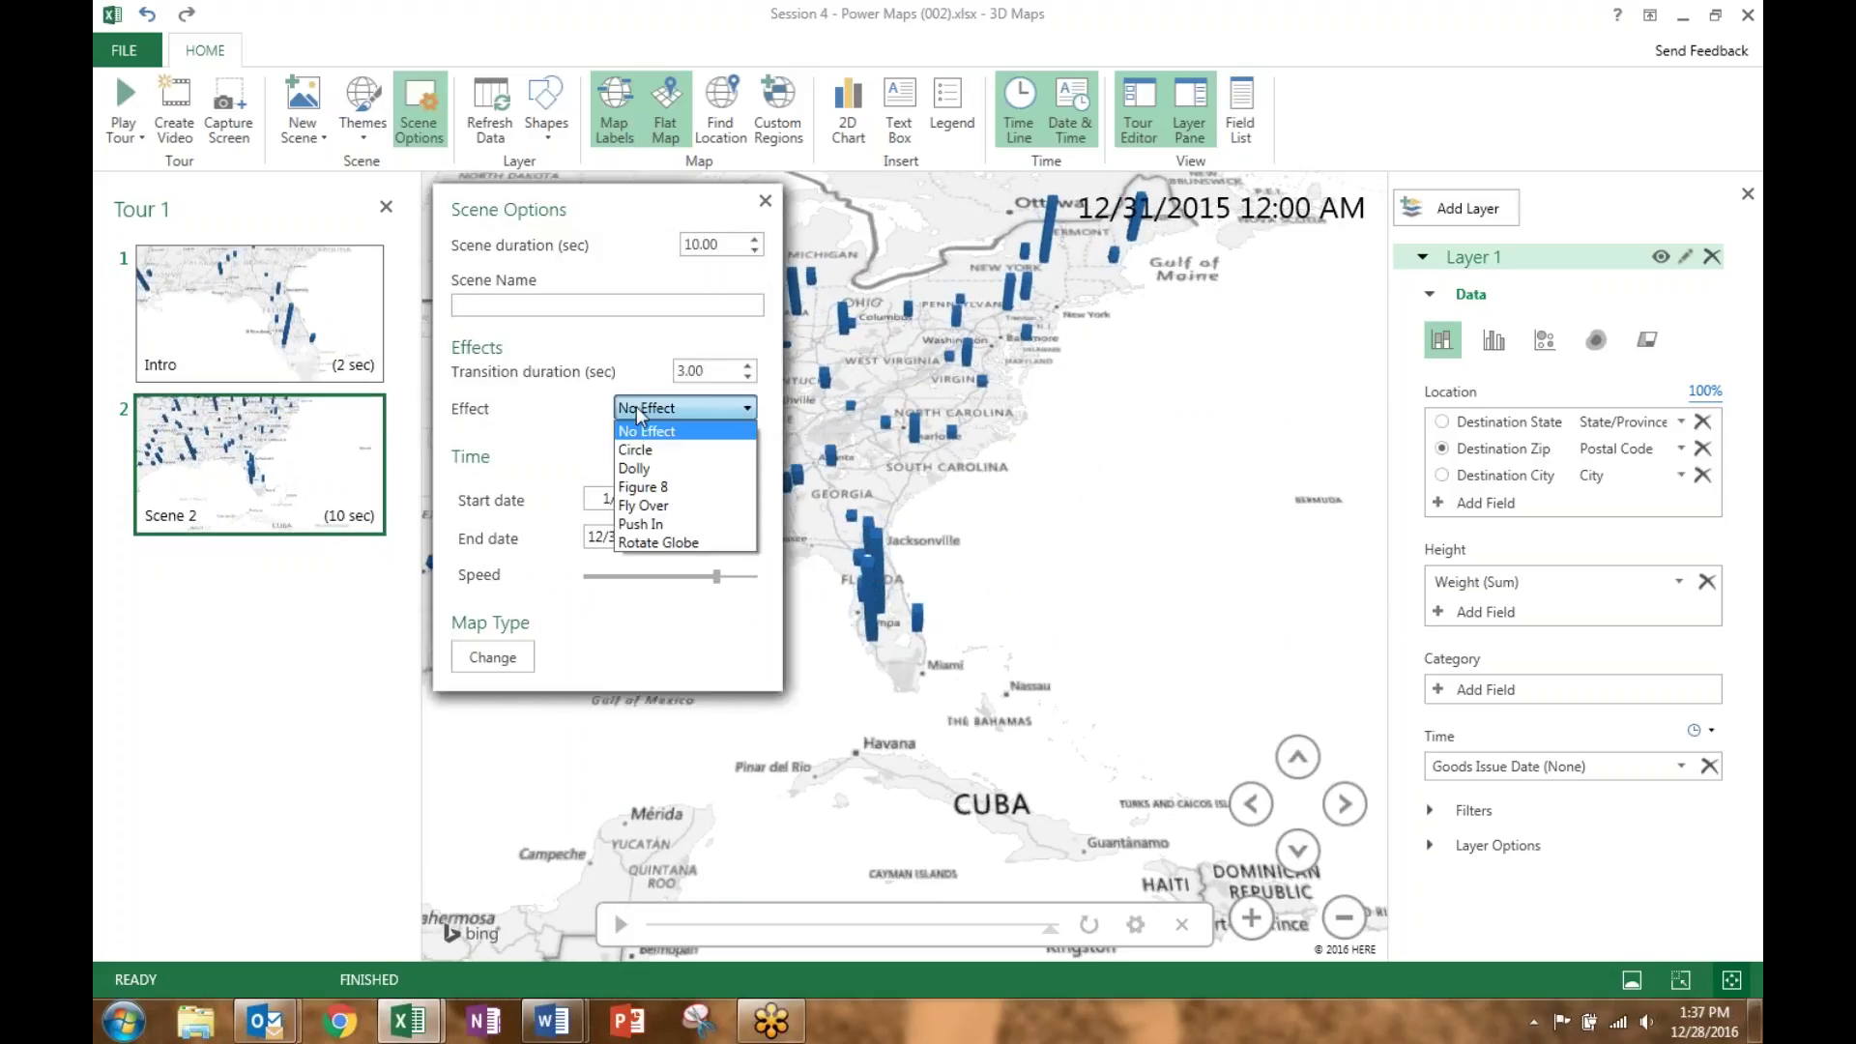
click(669, 505)
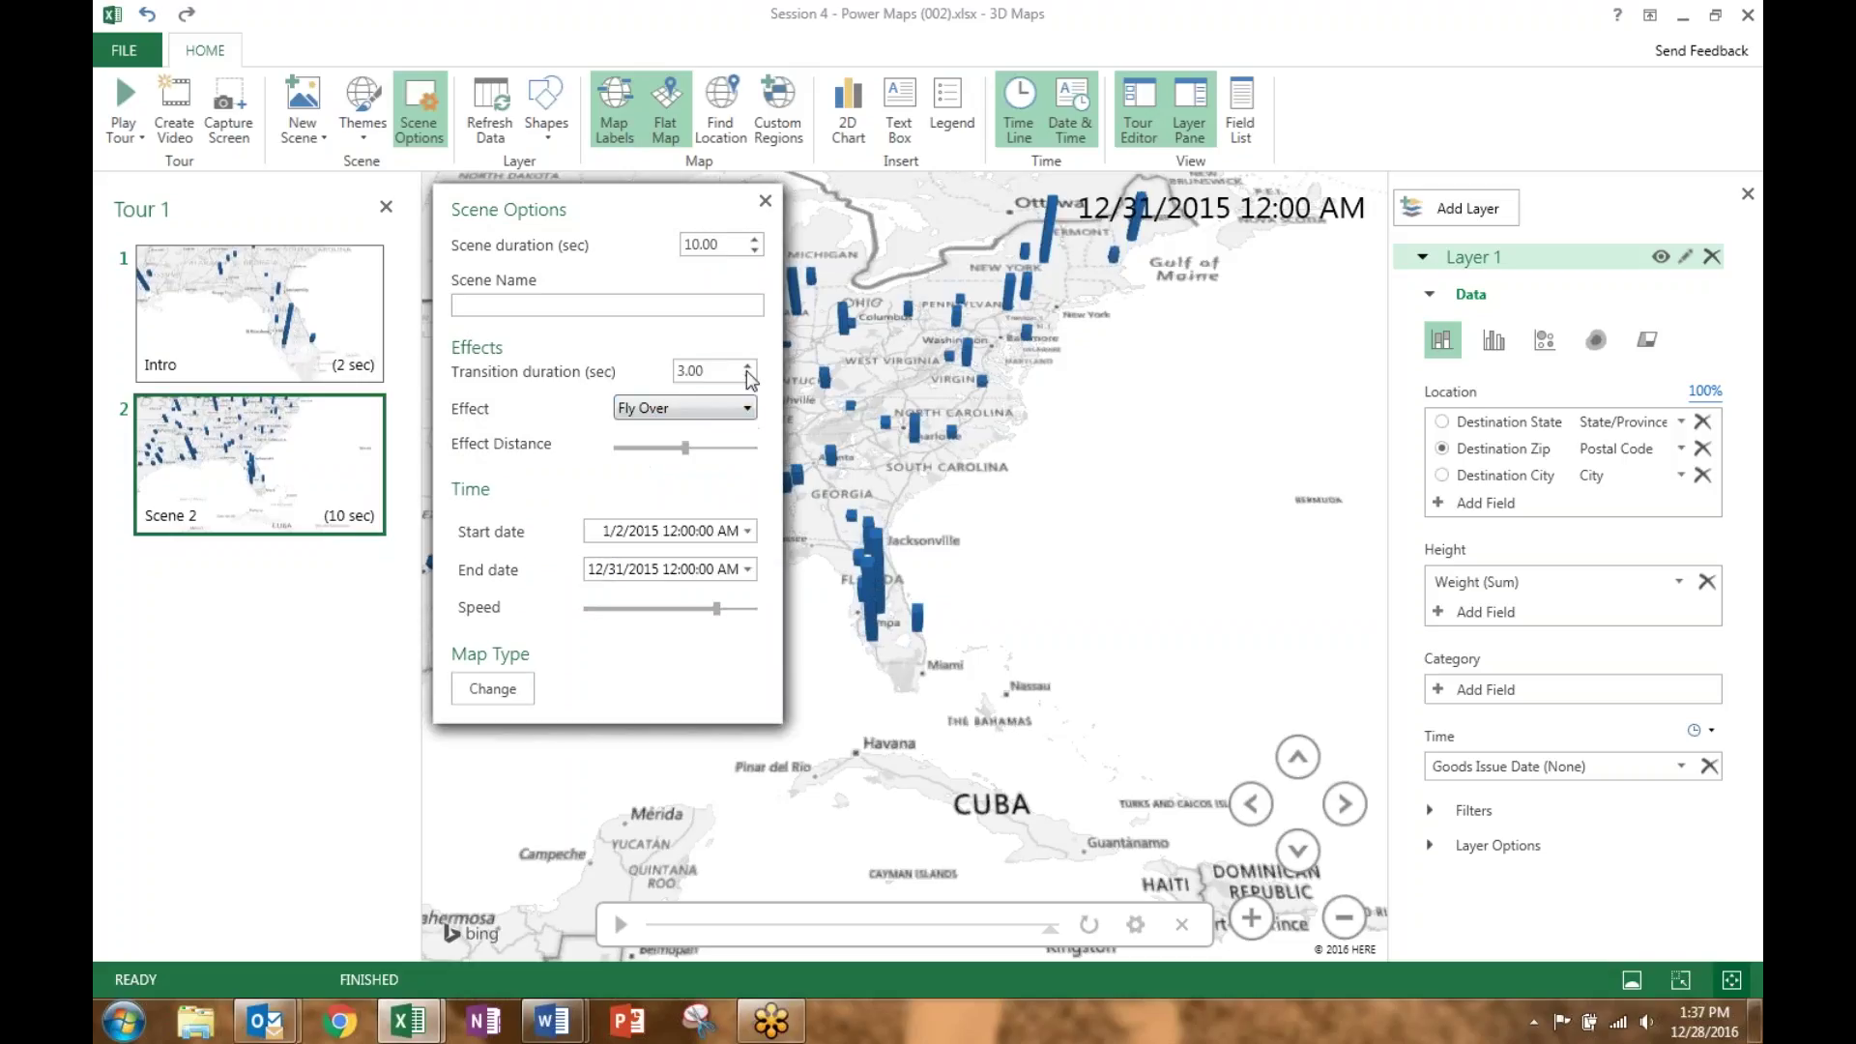
click(748, 380)
click(765, 201)
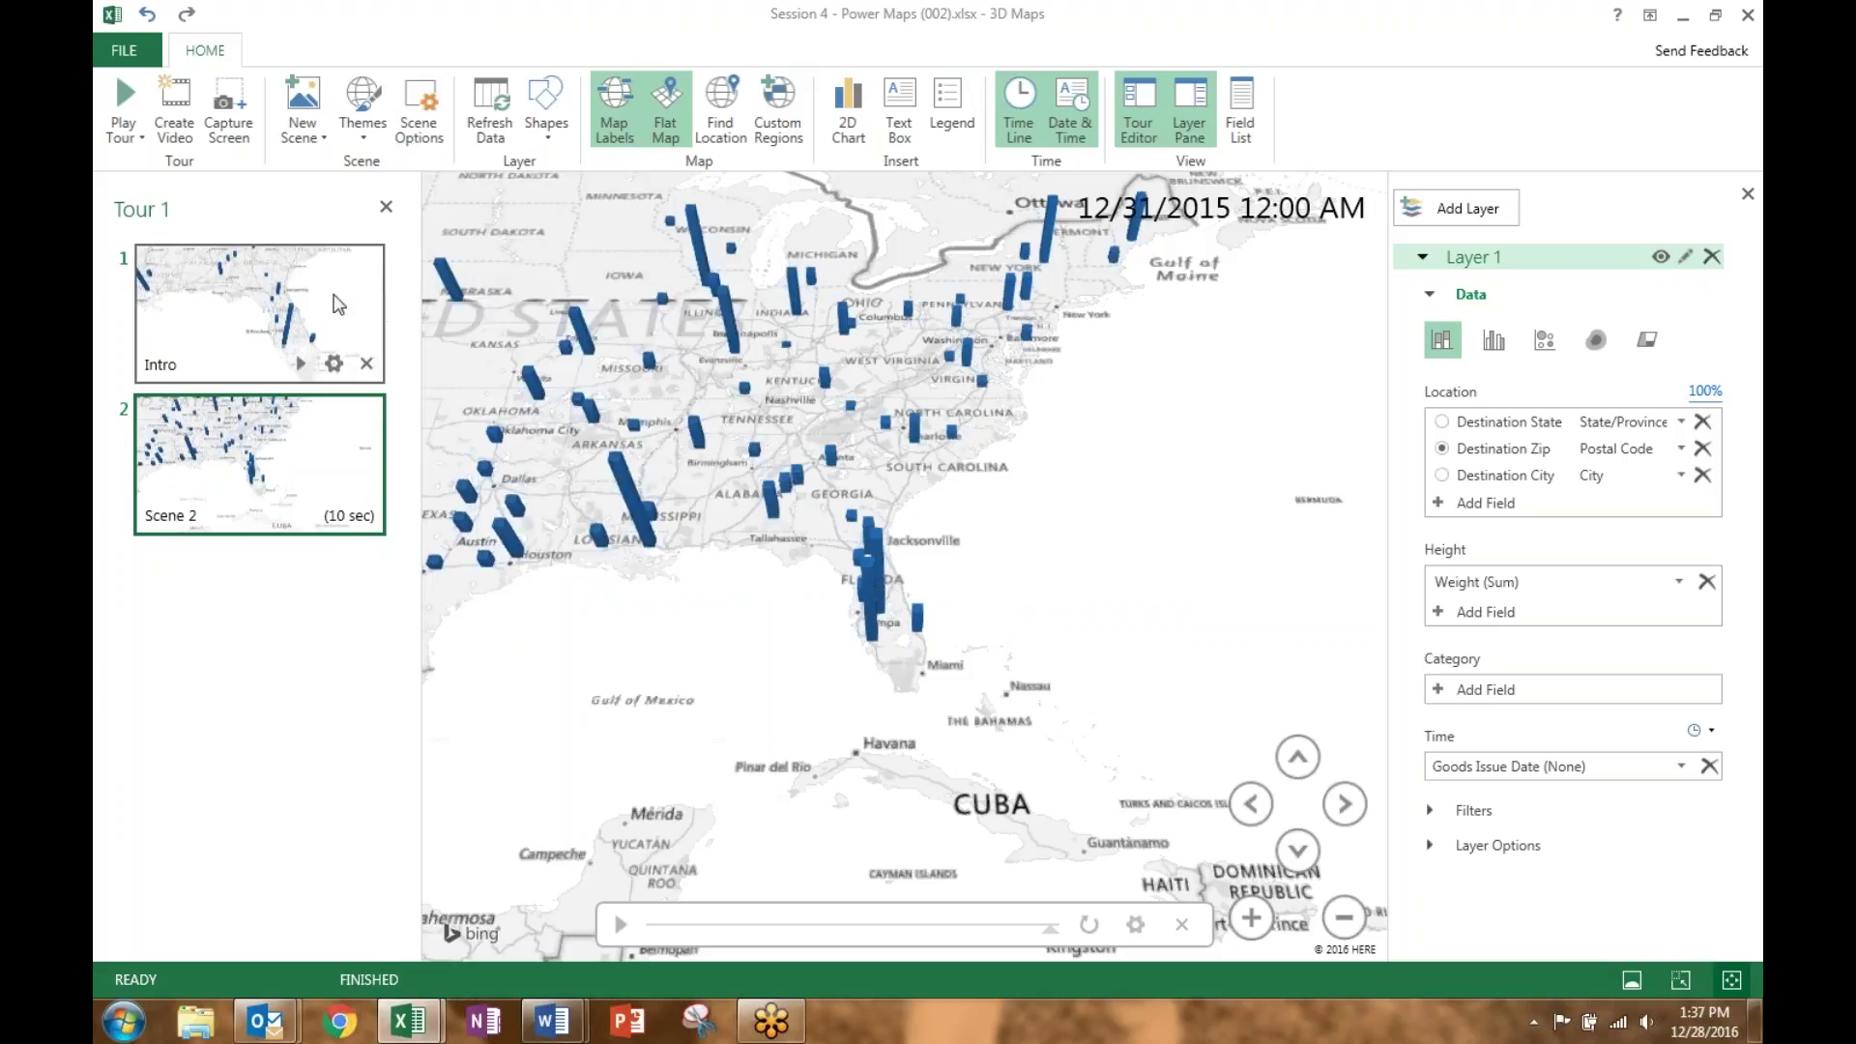
Play the tour from the Intro scene and return to editing Scene 2
click(320, 301)
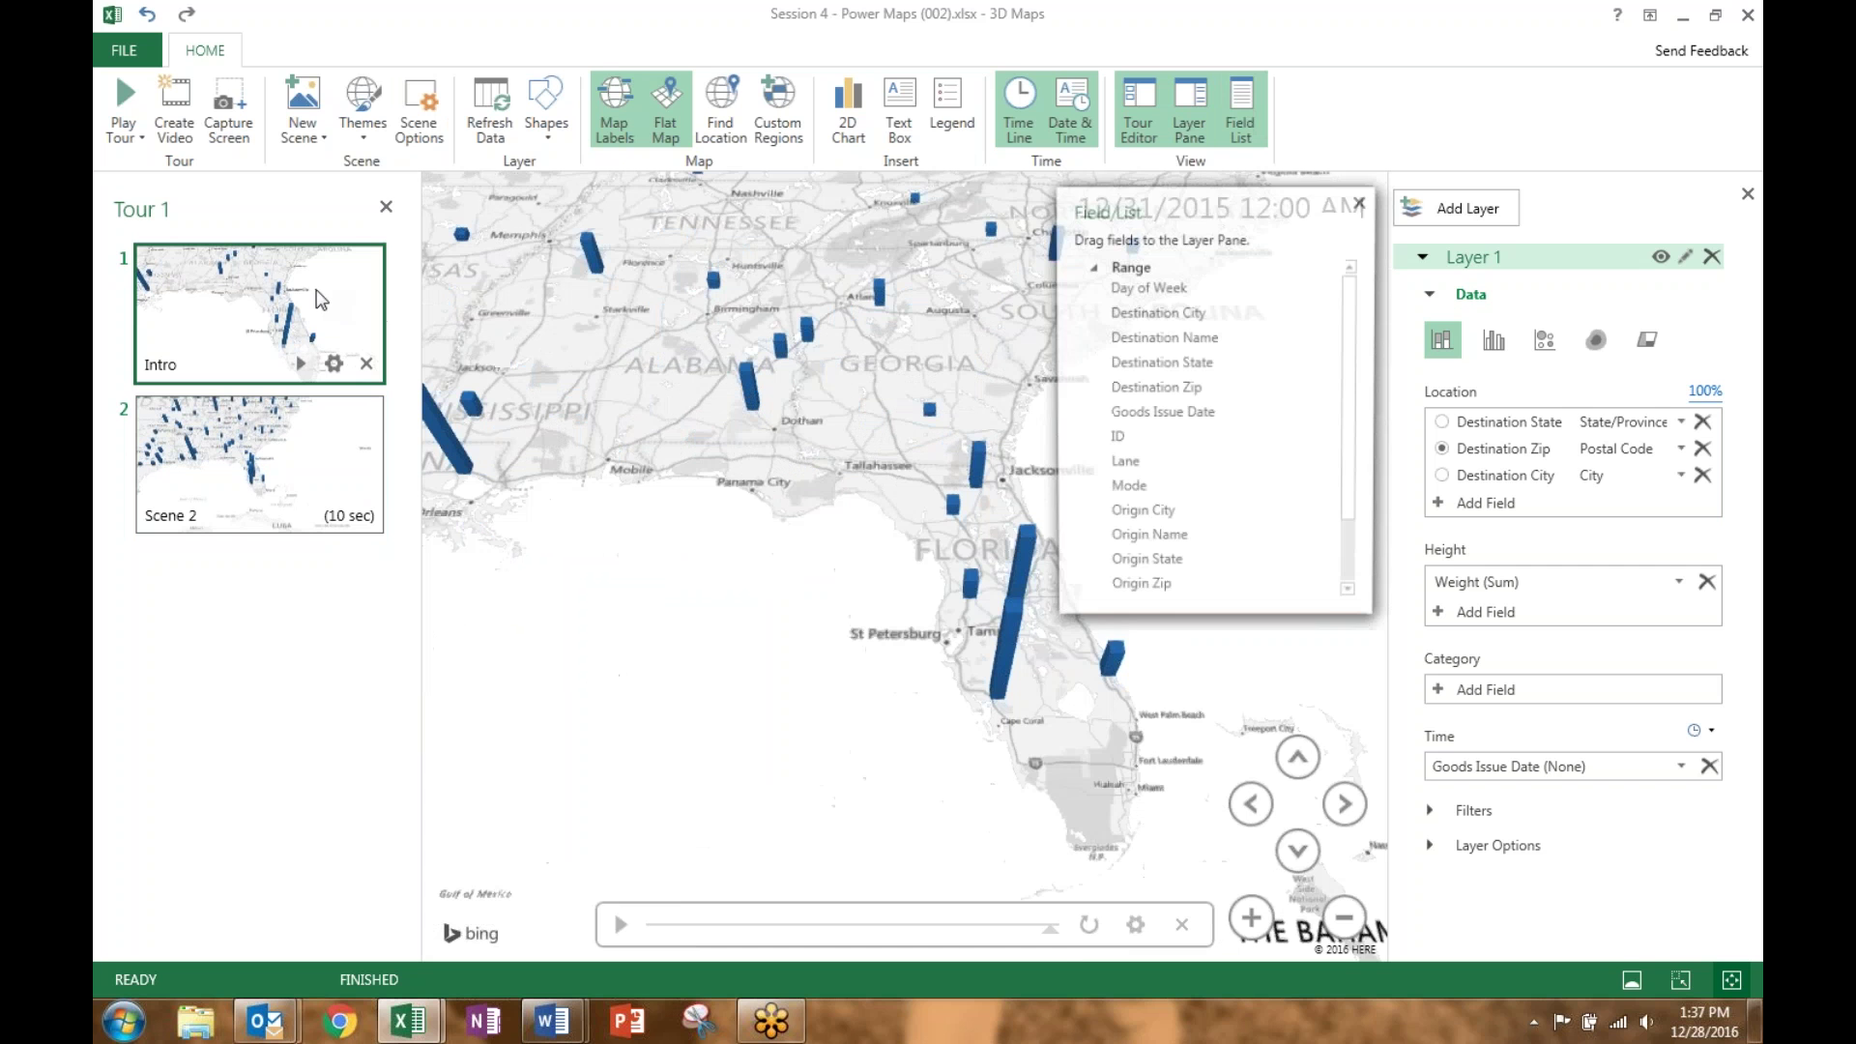
click(1365, 200)
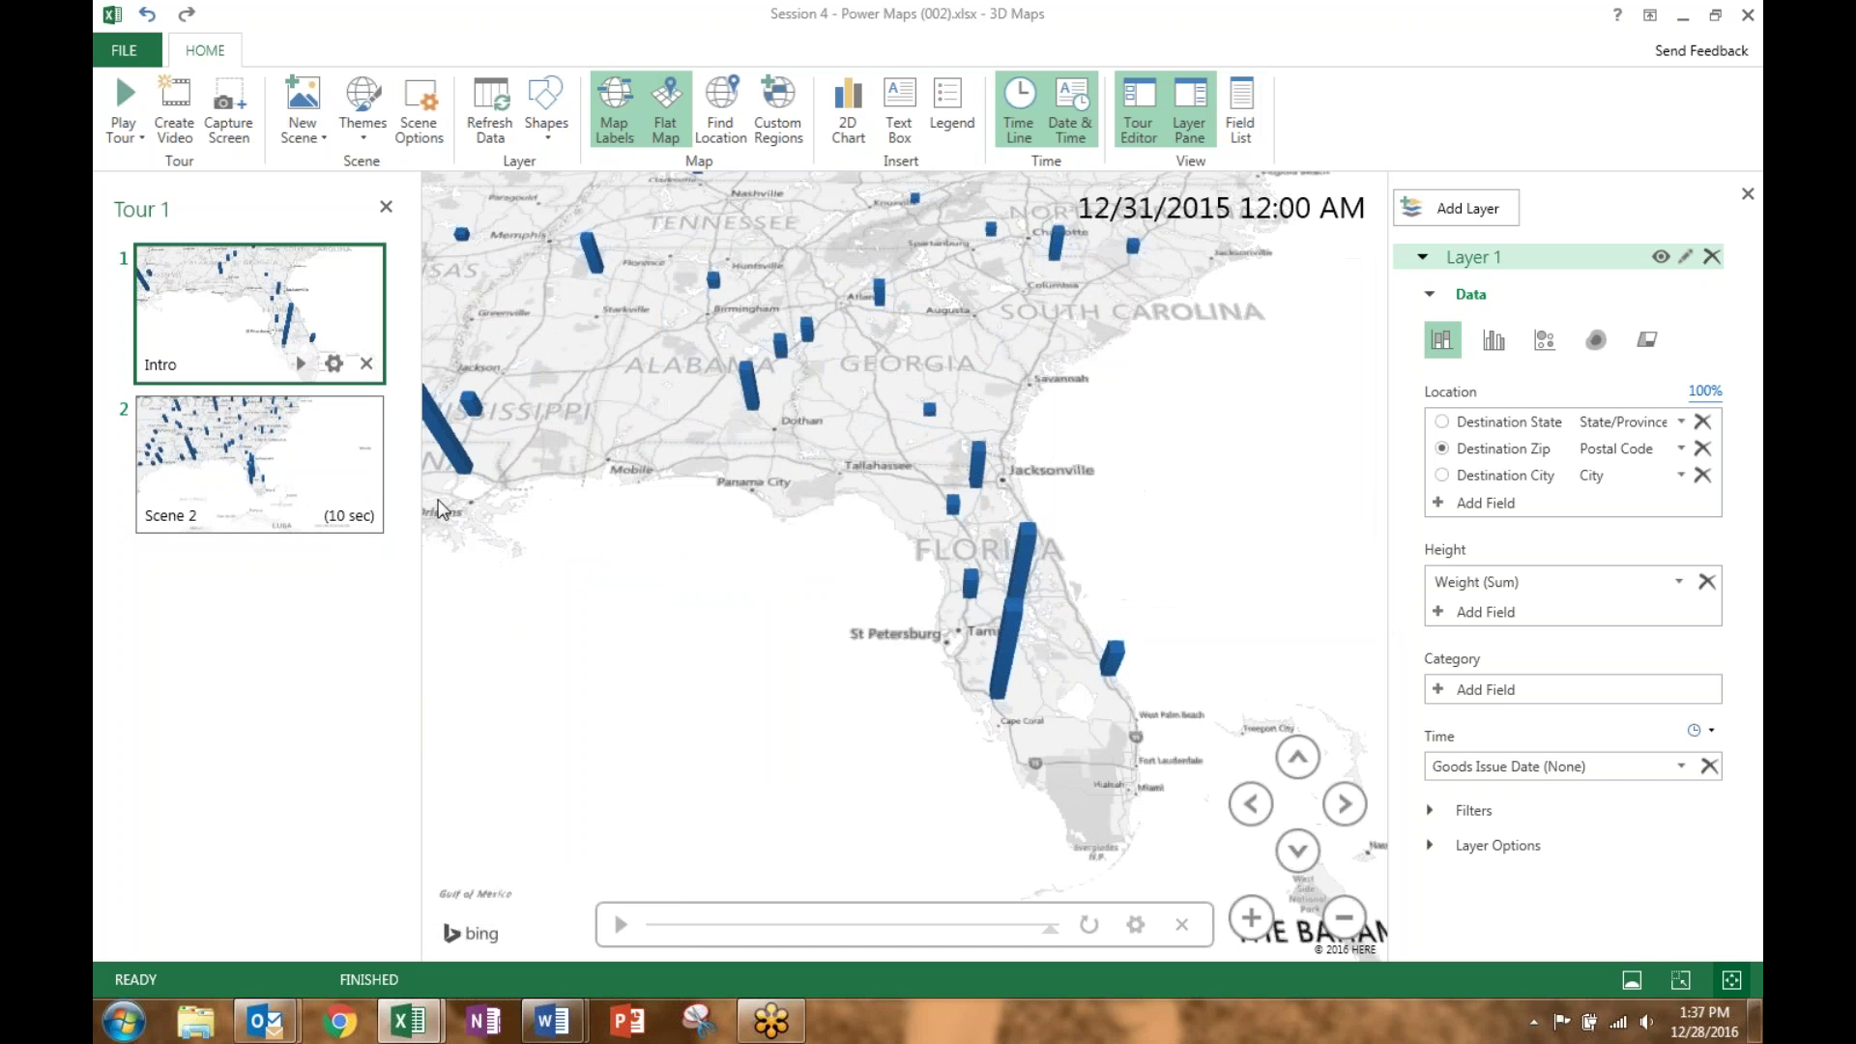
click(123, 105)
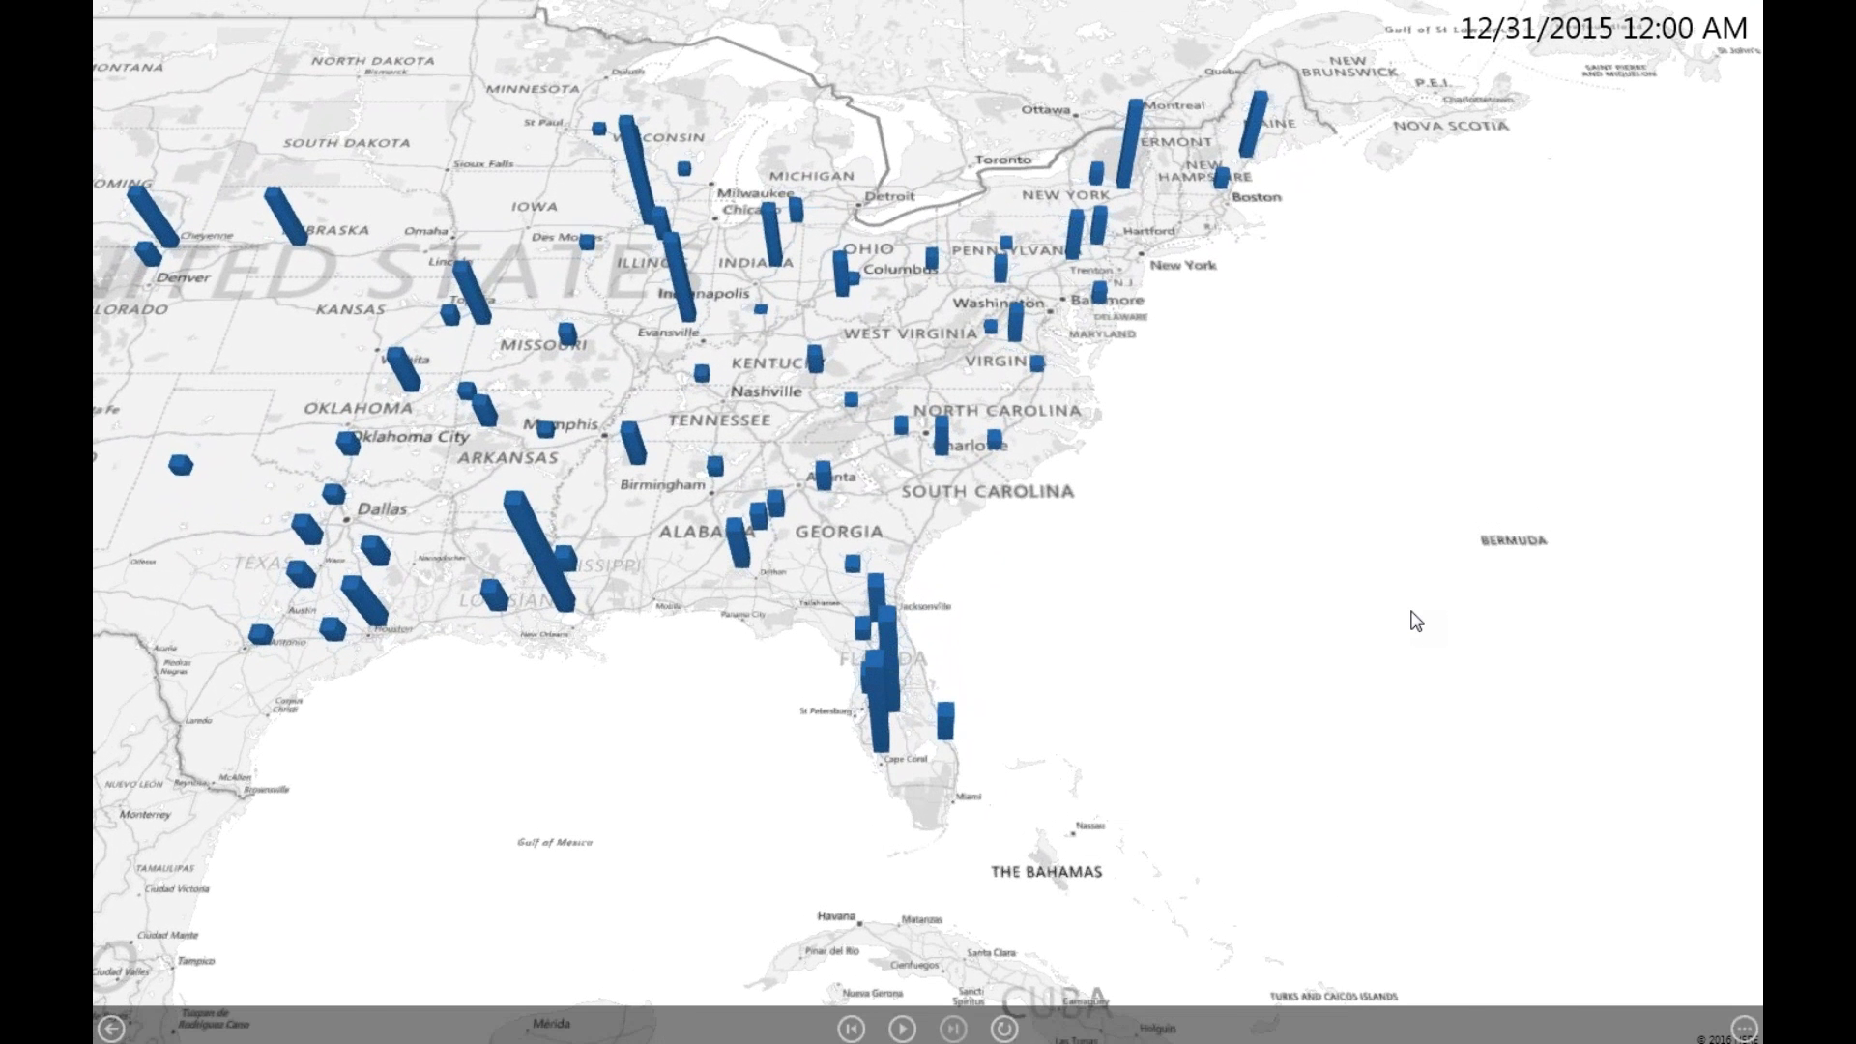
key(Escape)
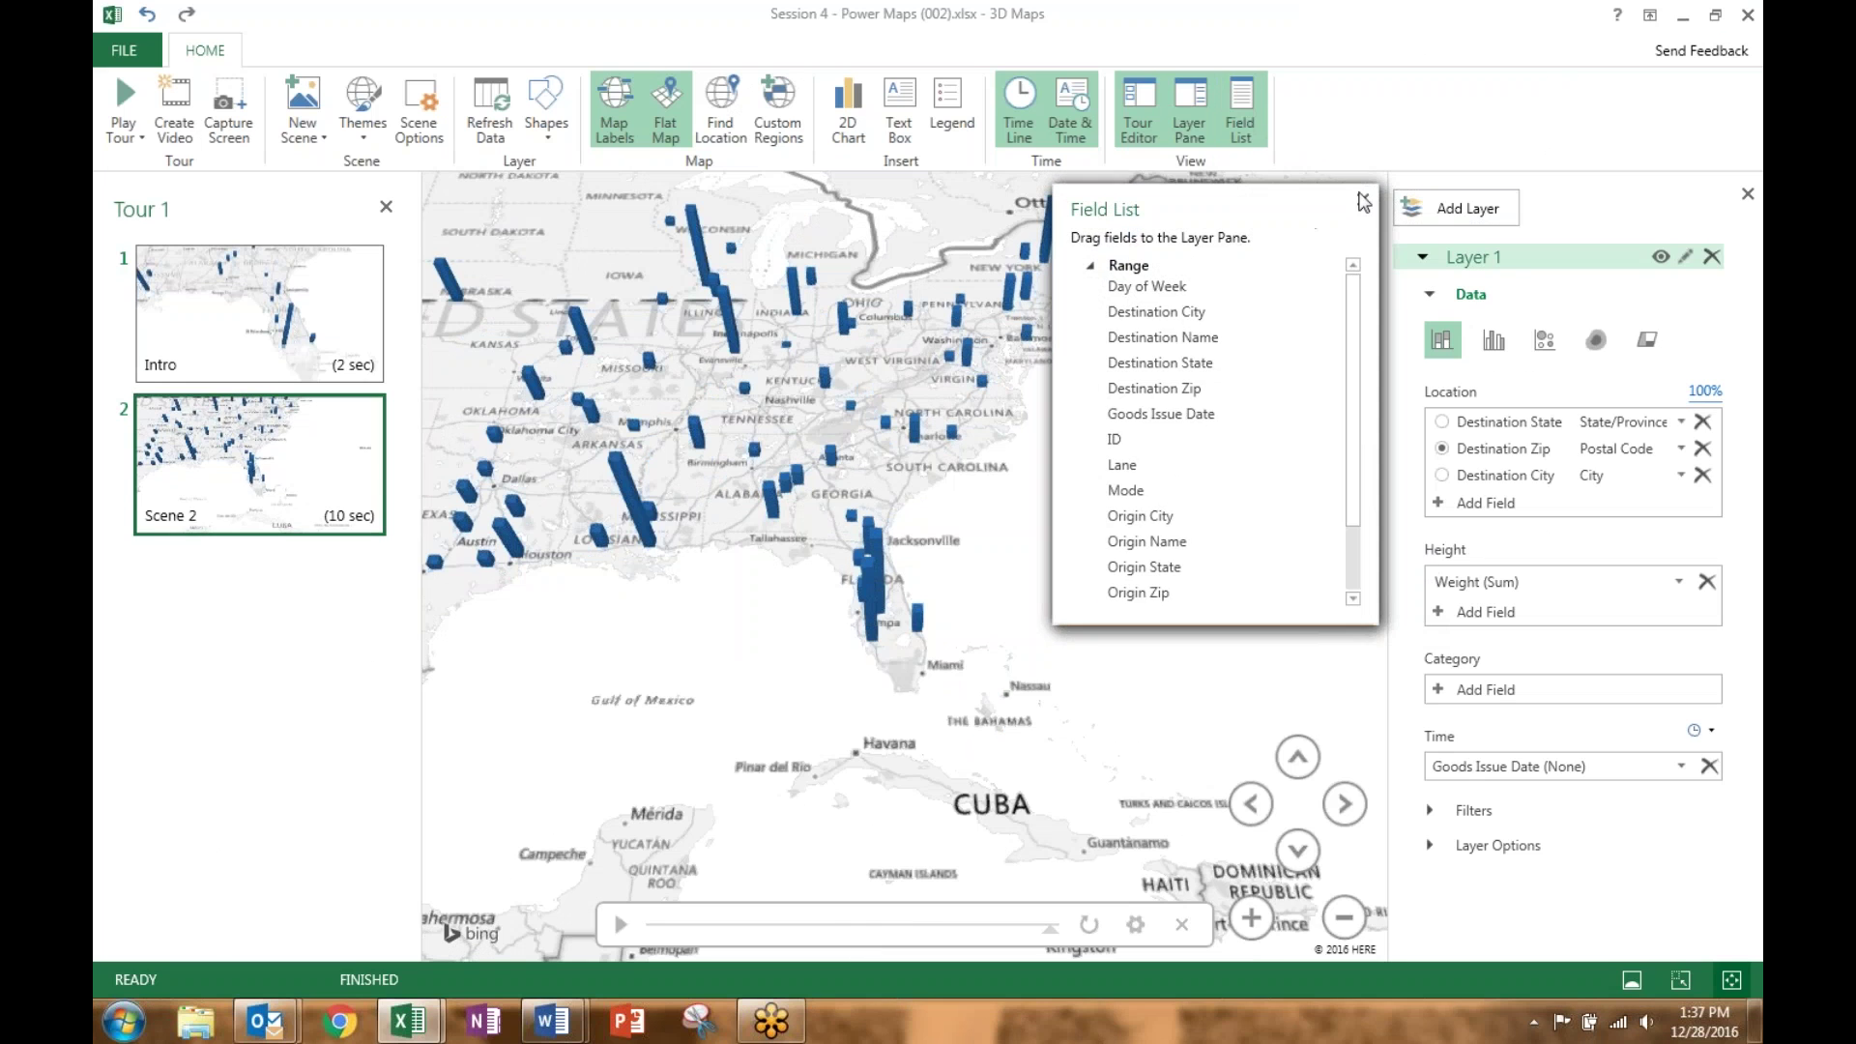
click(1363, 200)
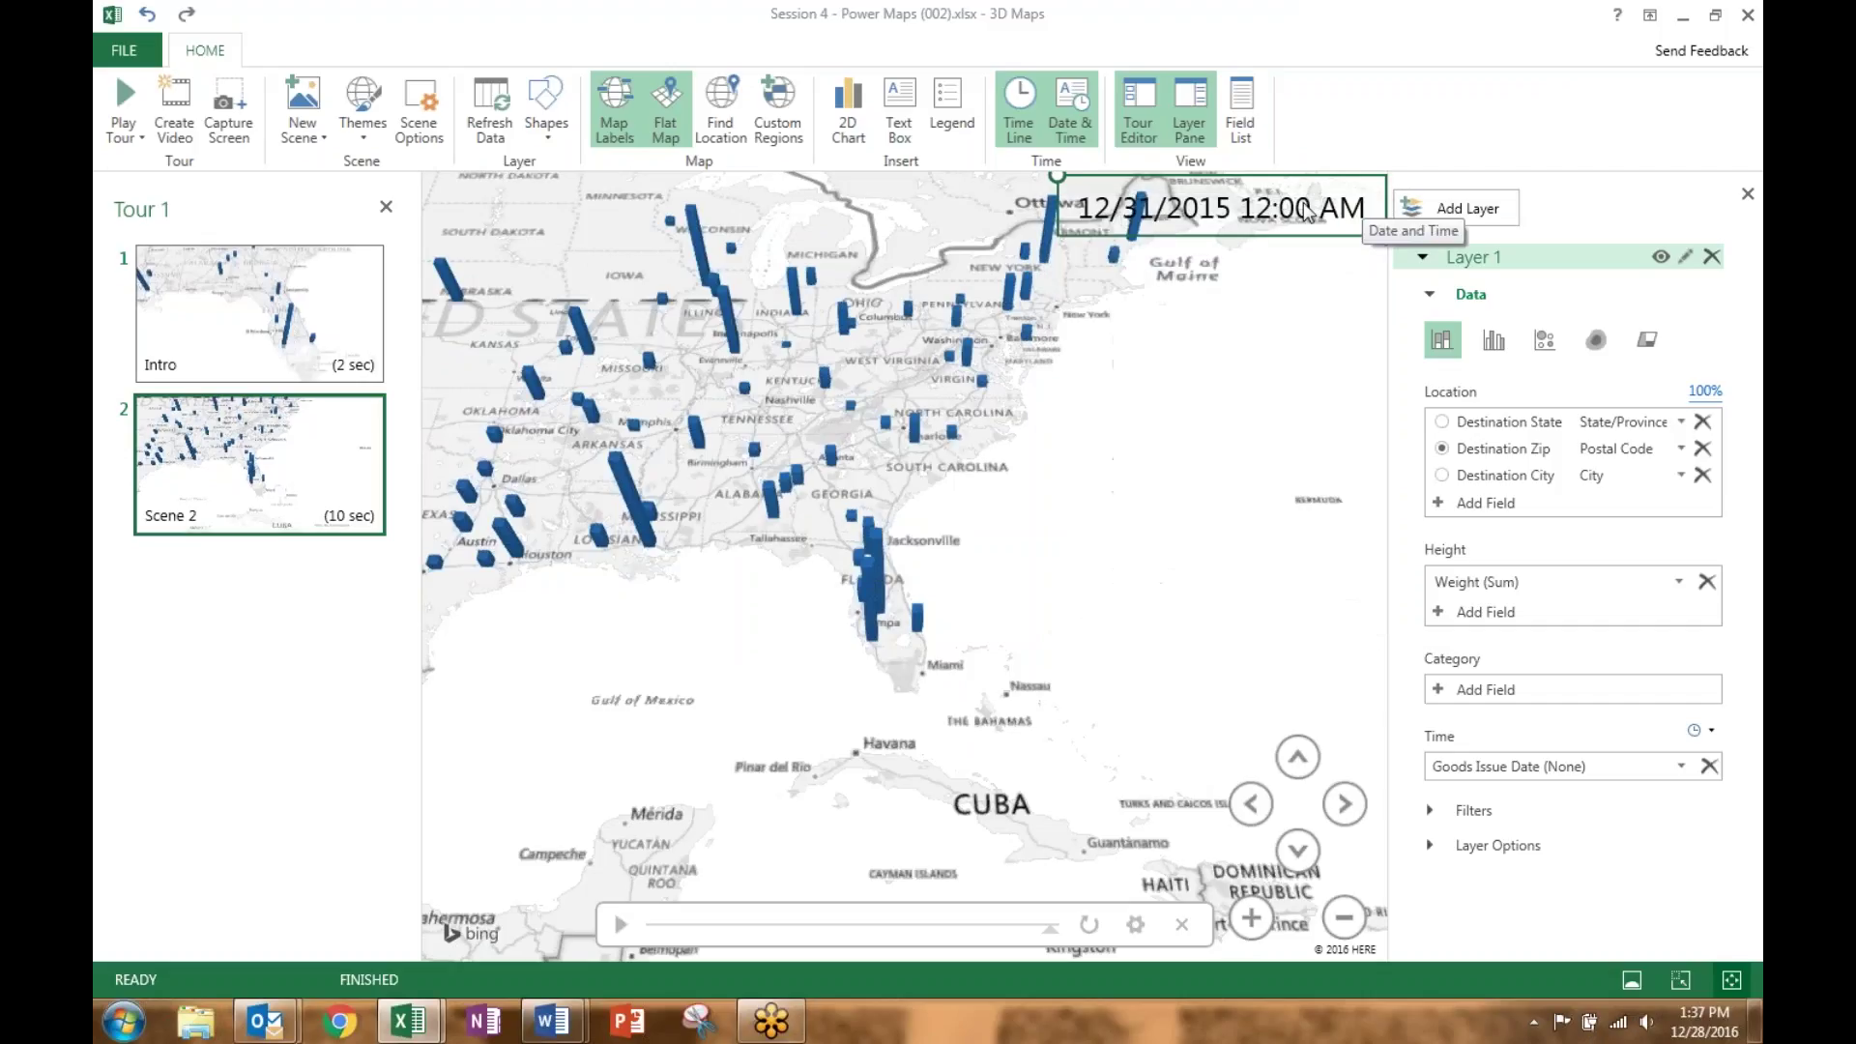
drag(718, 590, 812, 637)
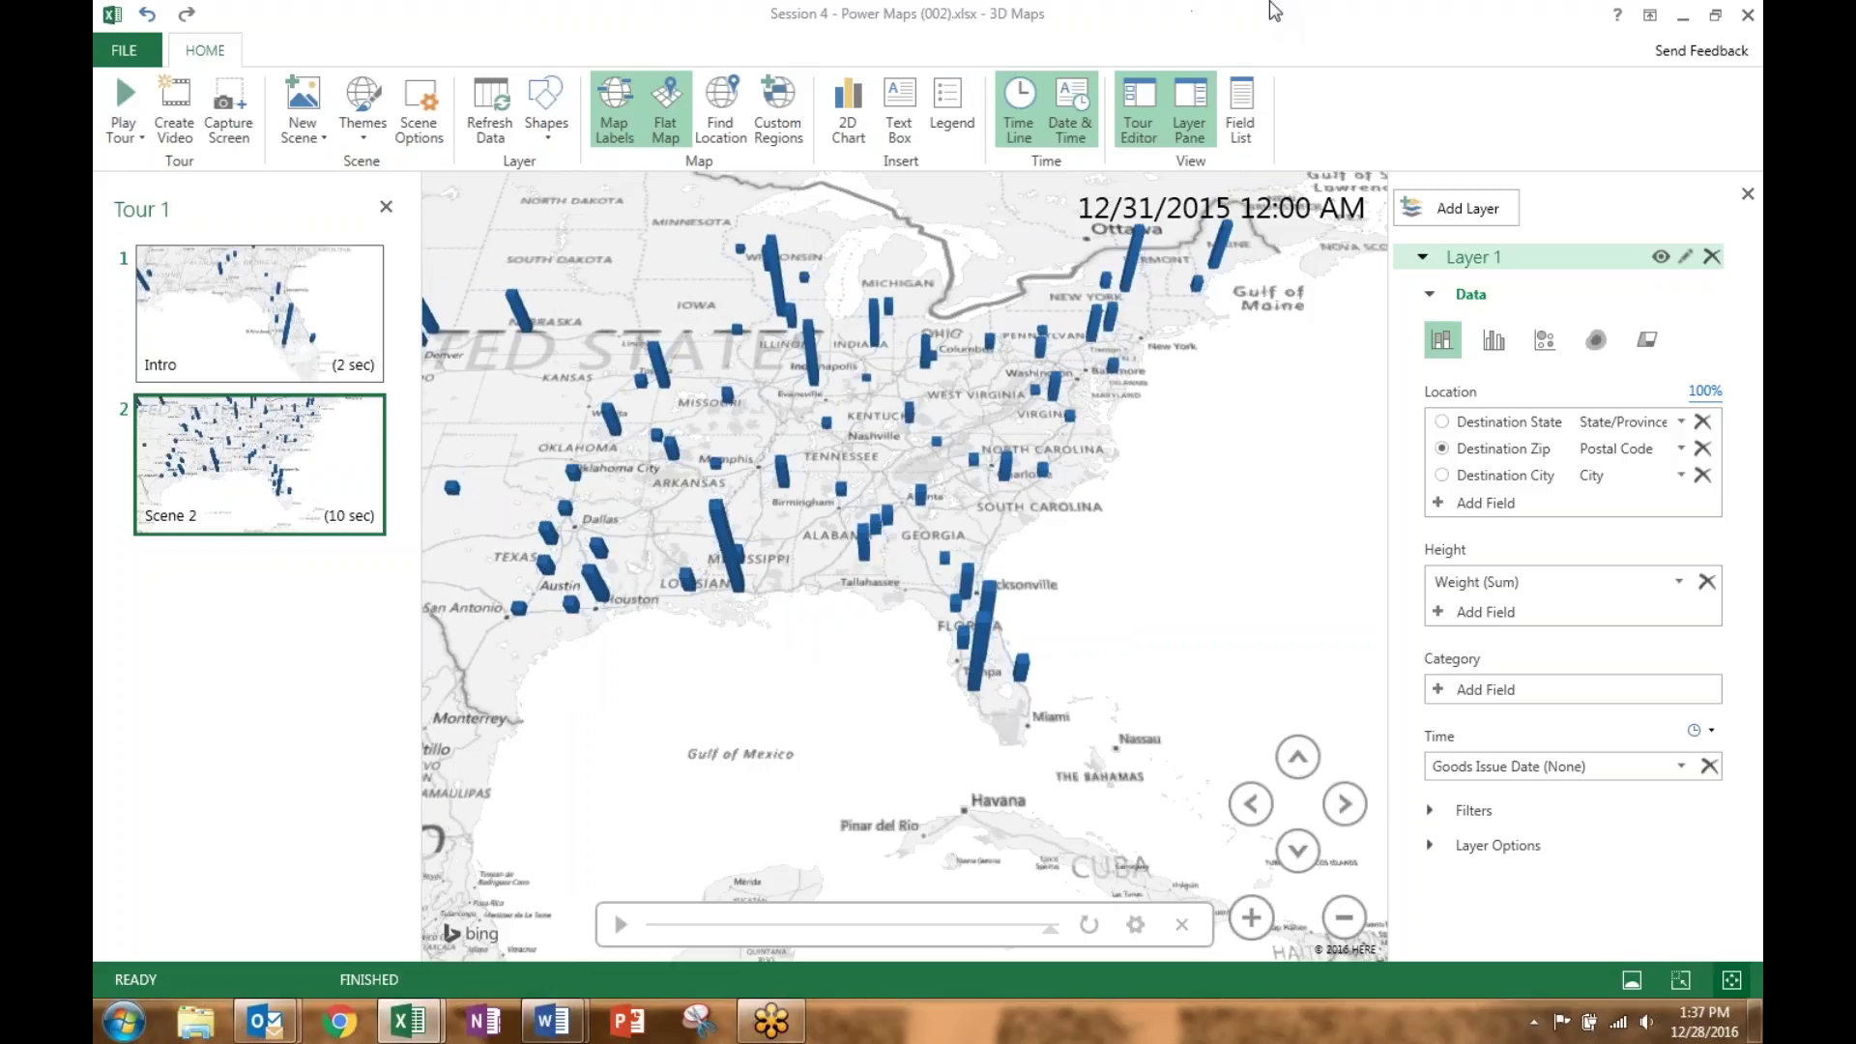